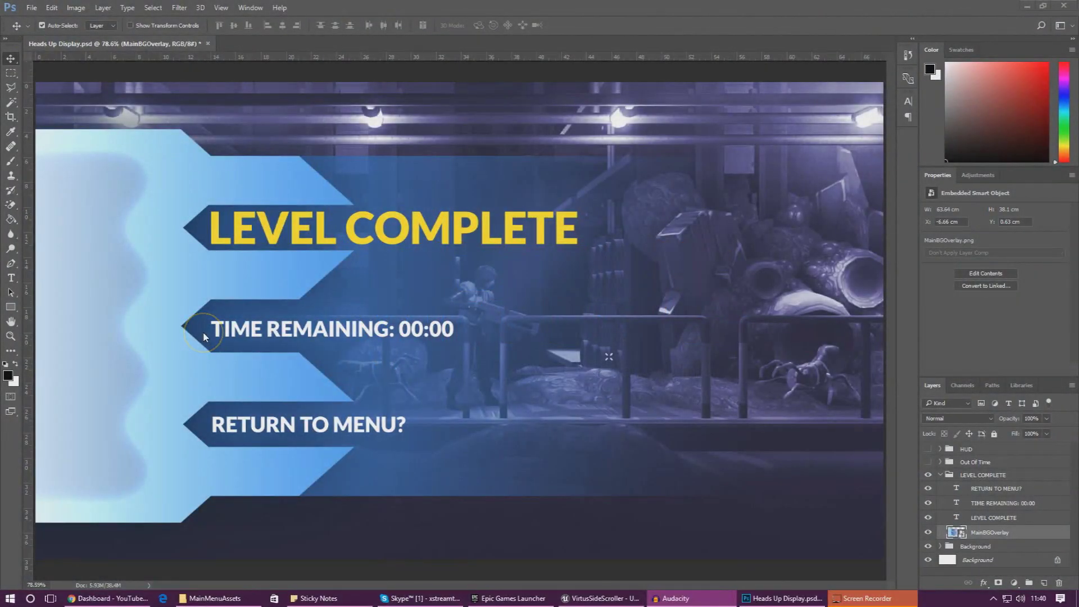
click(203, 336)
click(203, 269)
Switch to File Explorer and open the SideScroller folder inside VirtusEducation on Local Disk (E:)
click(208, 596)
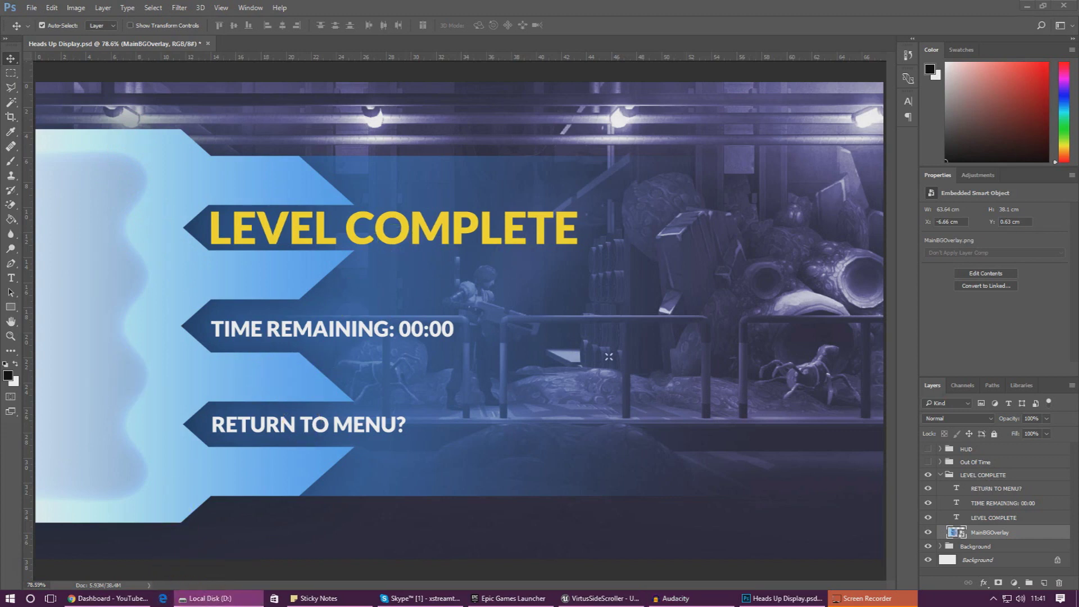
scroll(927, 365, down, 5)
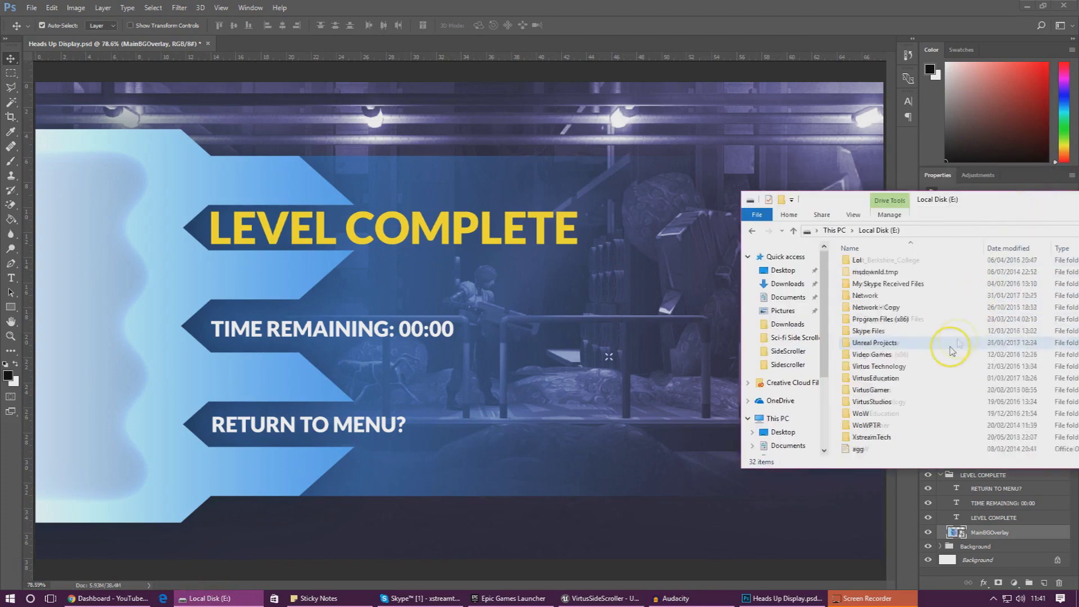
click(878, 368)
double_click(878, 378)
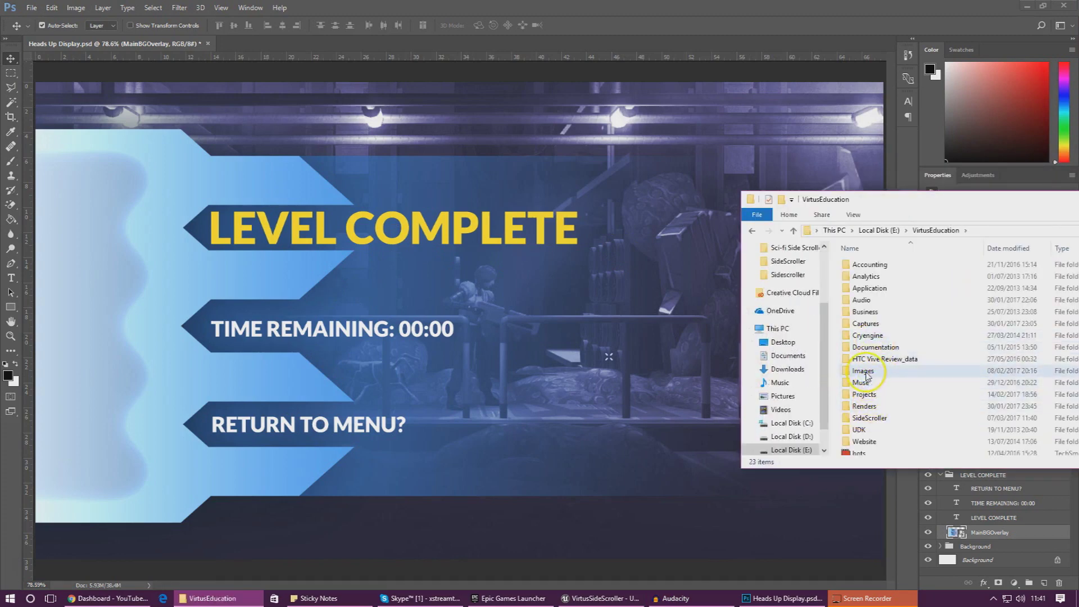
double_click(867, 372)
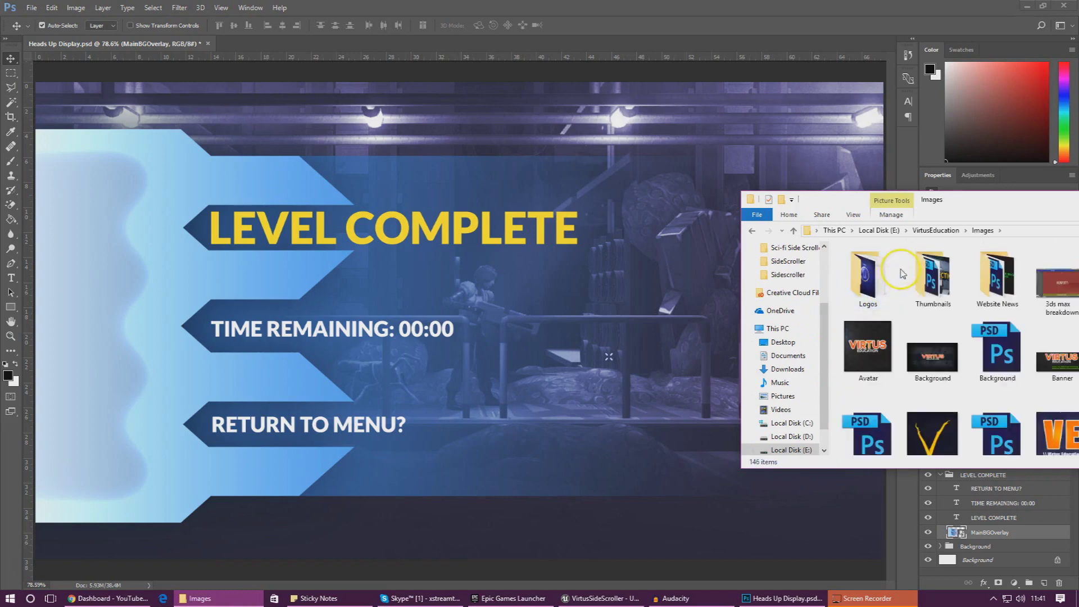
click(935, 230)
drag(937, 212, 305, 95)
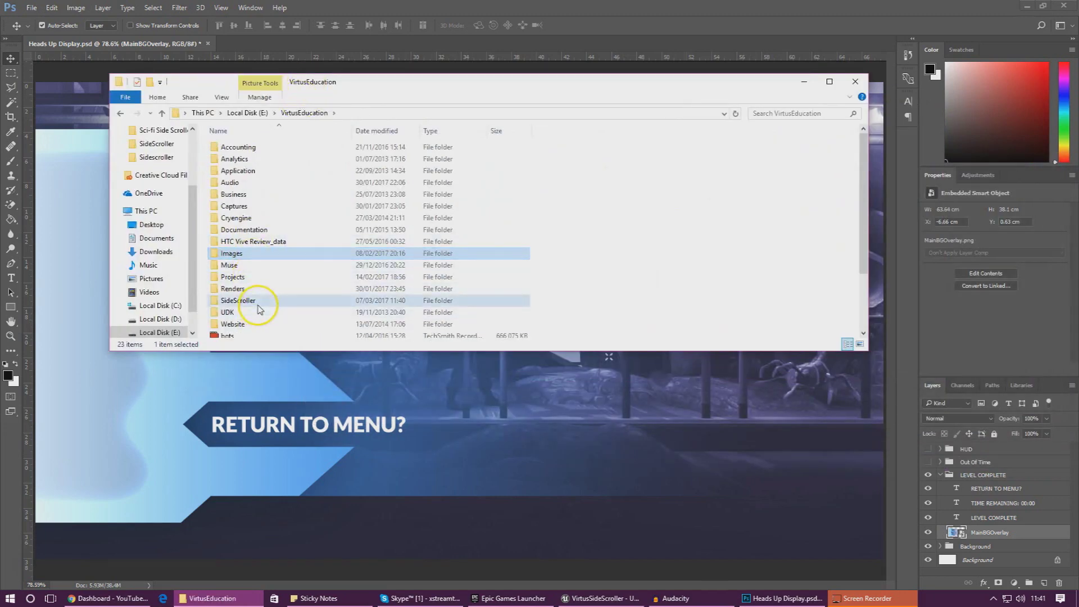
double_click(258, 301)
Preview the MainBGOverlay PNG from the SideScroller folder, close the preview and put the folder window away
click(309, 319)
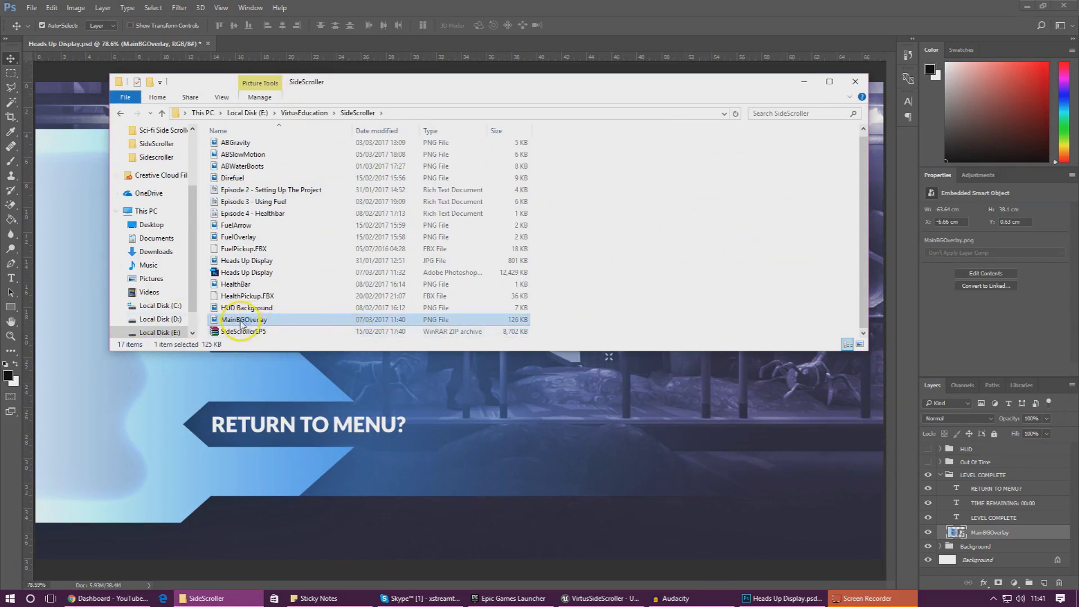
double_click(243, 321)
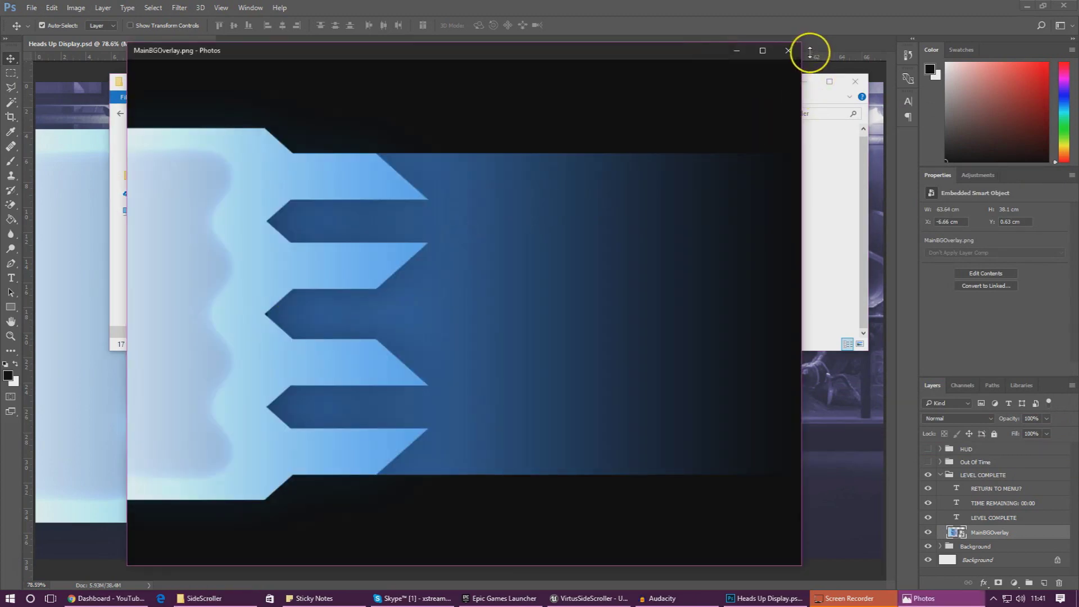
click(792, 53)
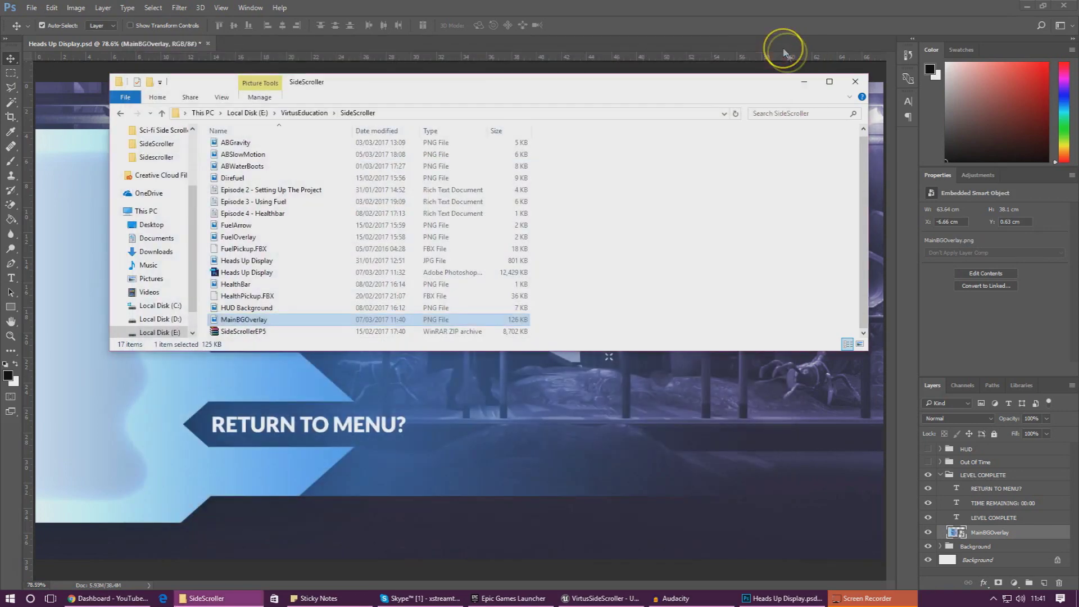
click(802, 82)
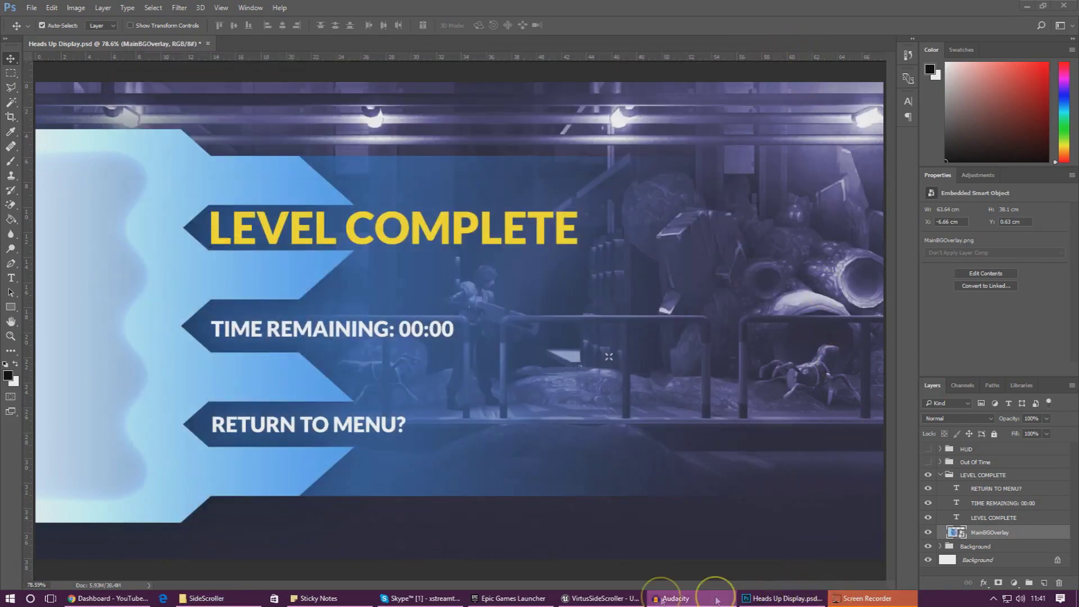
Switch to Unreal Editor and import MainBGOverlay into SideScrollerBP's Blueprints folder, reverting its import as a normal map
click(588, 597)
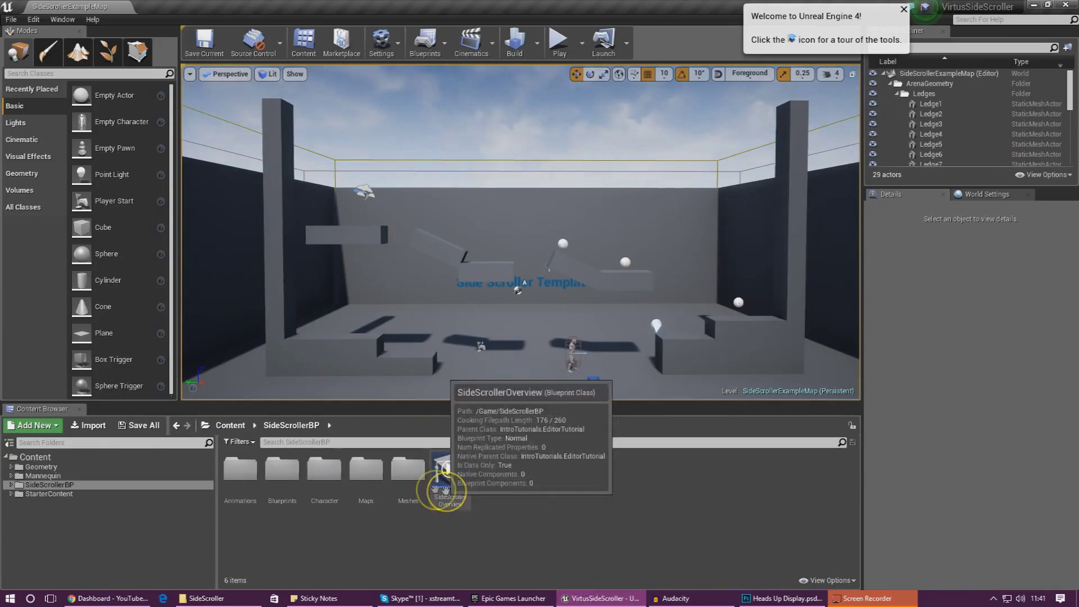
double_click(271, 494)
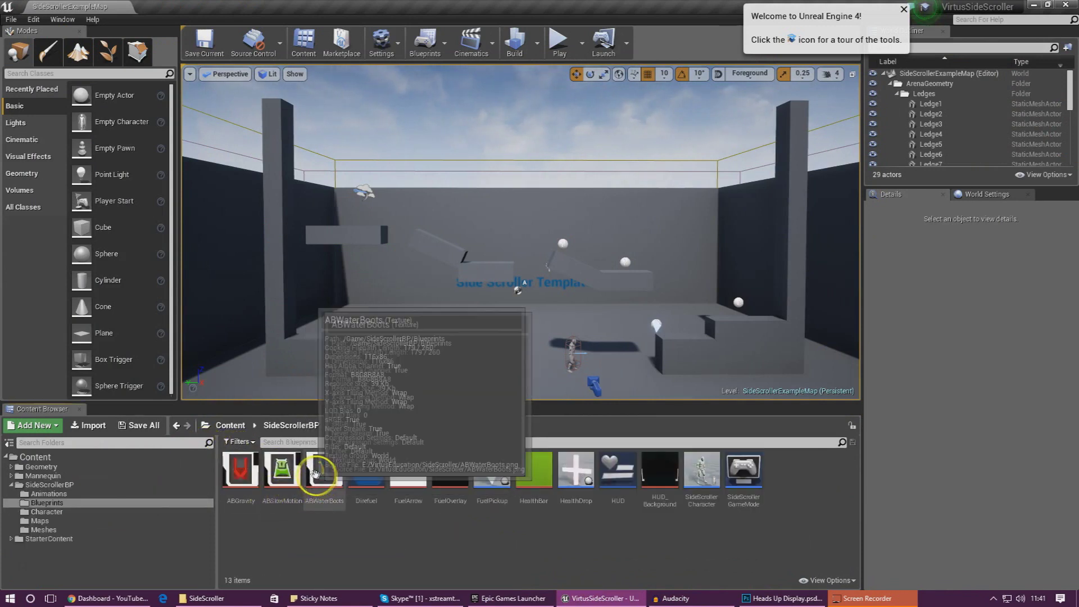
click(88, 425)
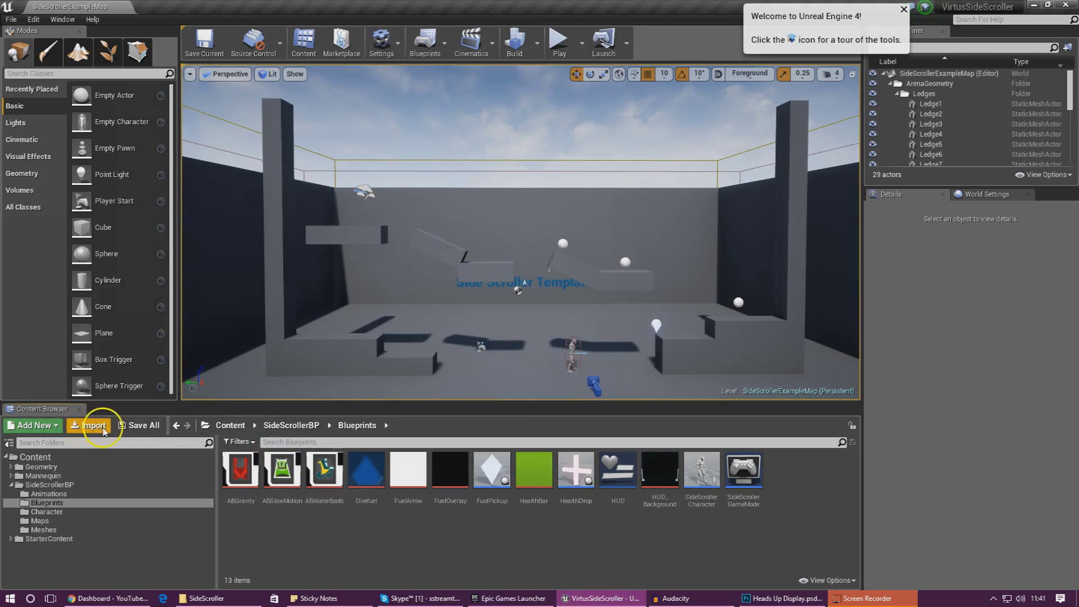
double_click(537, 191)
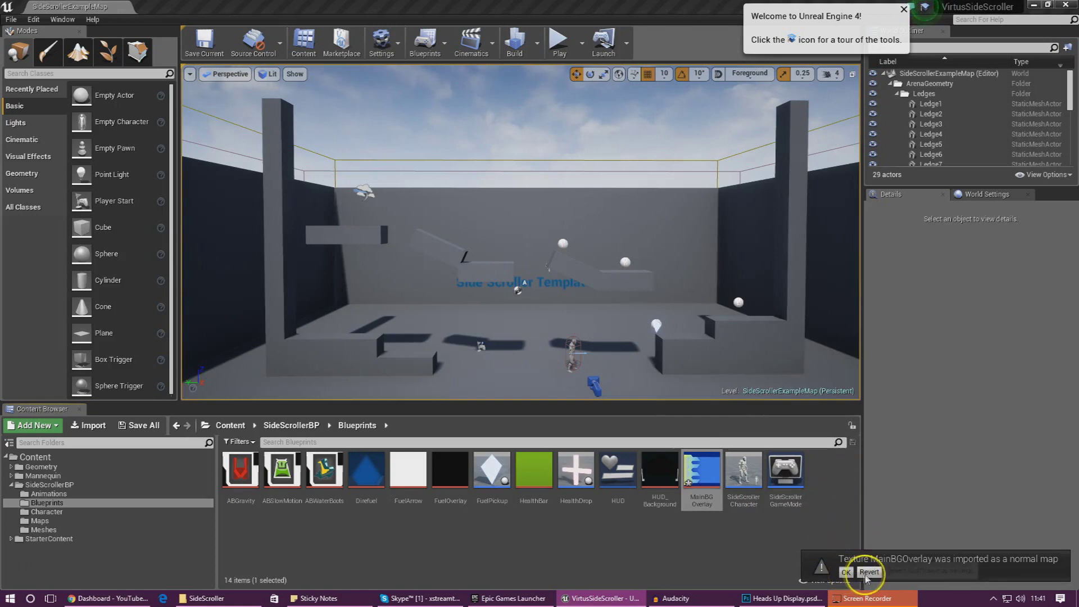
click(866, 572)
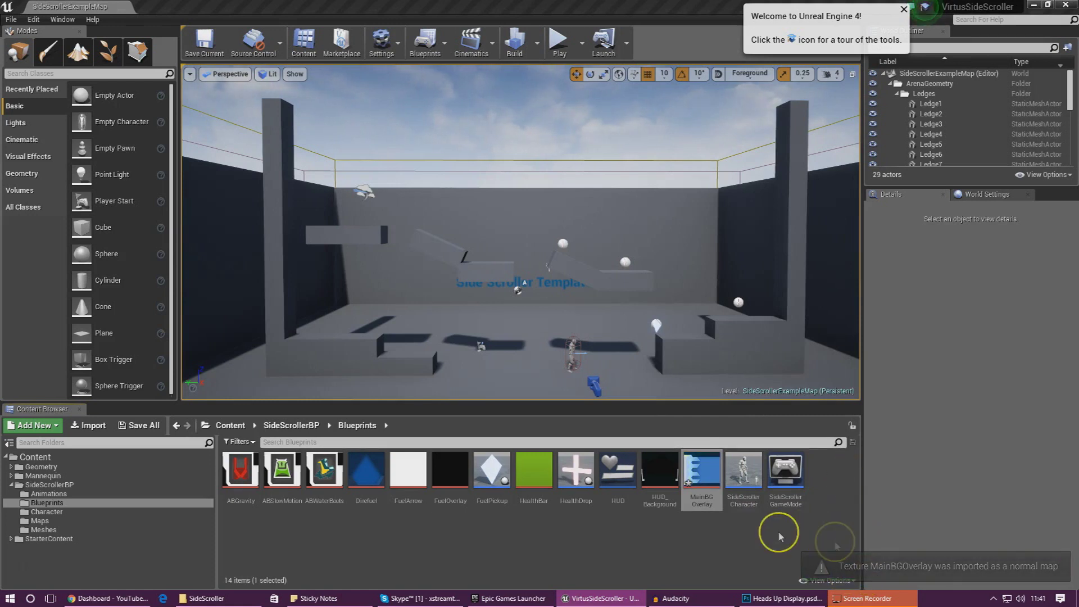
Create a Widget Blueprint named LevelComplete in the Blueprints folder and open it in the widget designer
click(697, 515)
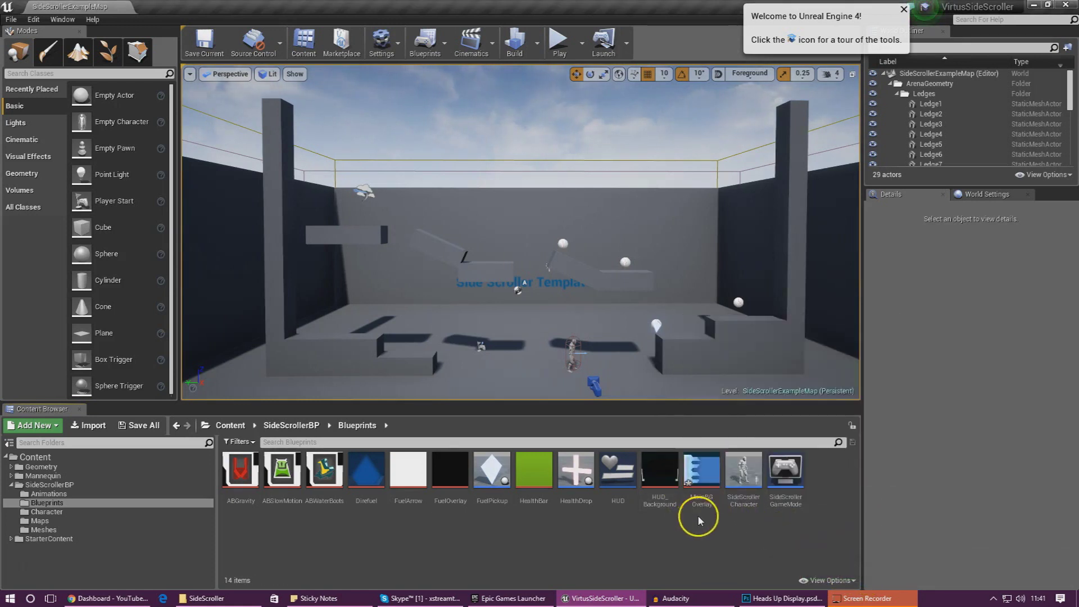
right_click(686, 522)
click(706, 517)
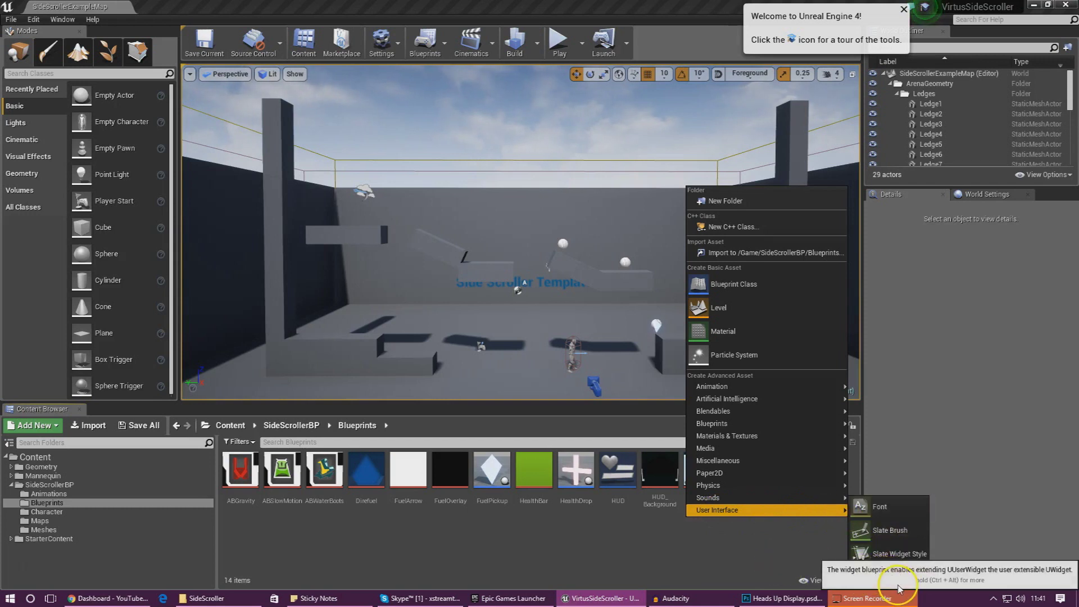
click(839, 571)
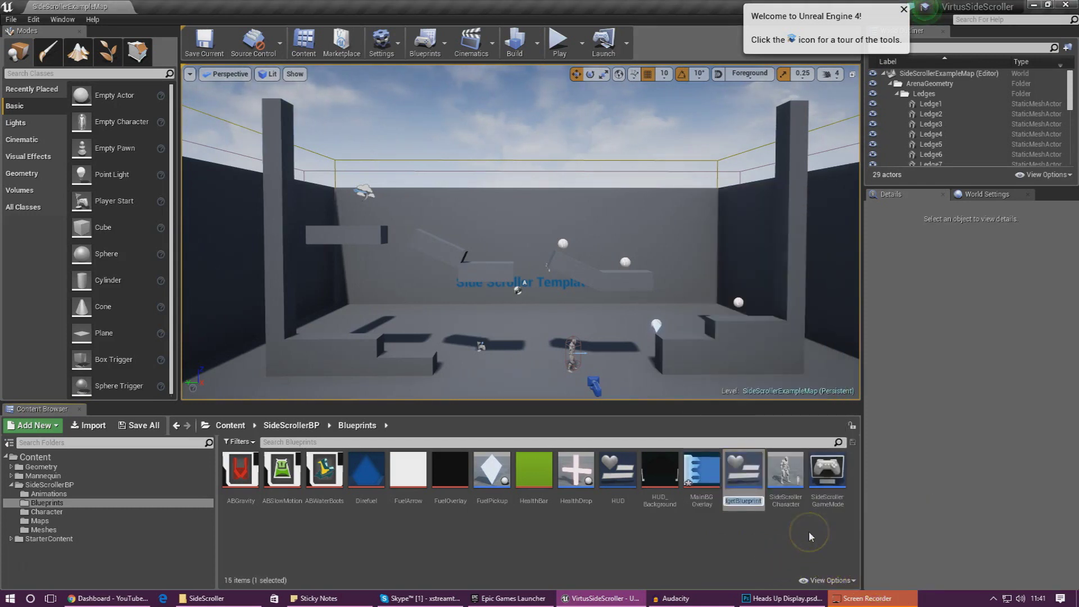
text(LevelComp)
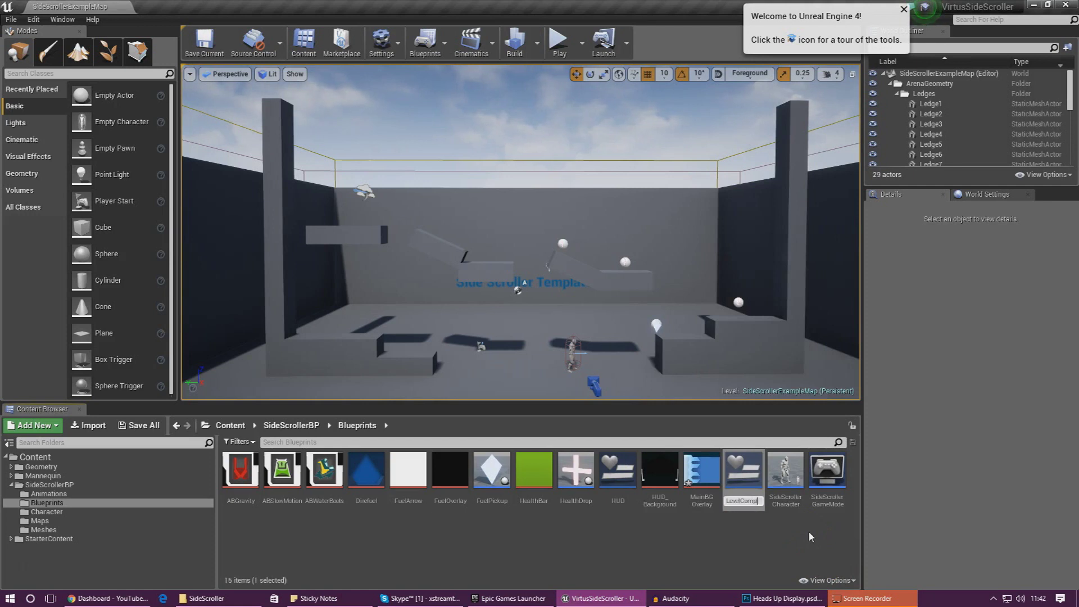
text(lete)
key(Return)
double_click(691, 477)
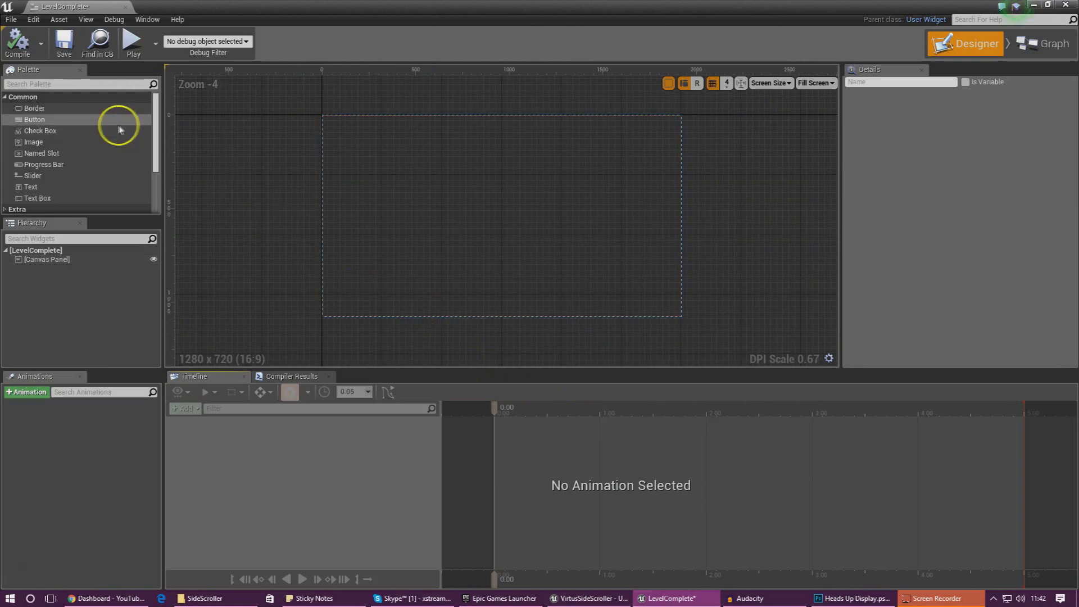
Place an Image widget about 1559 by 821 from the canvas's upper-left corner and assign it the MainBGOverlay texture
drag(153, 125, 154, 127)
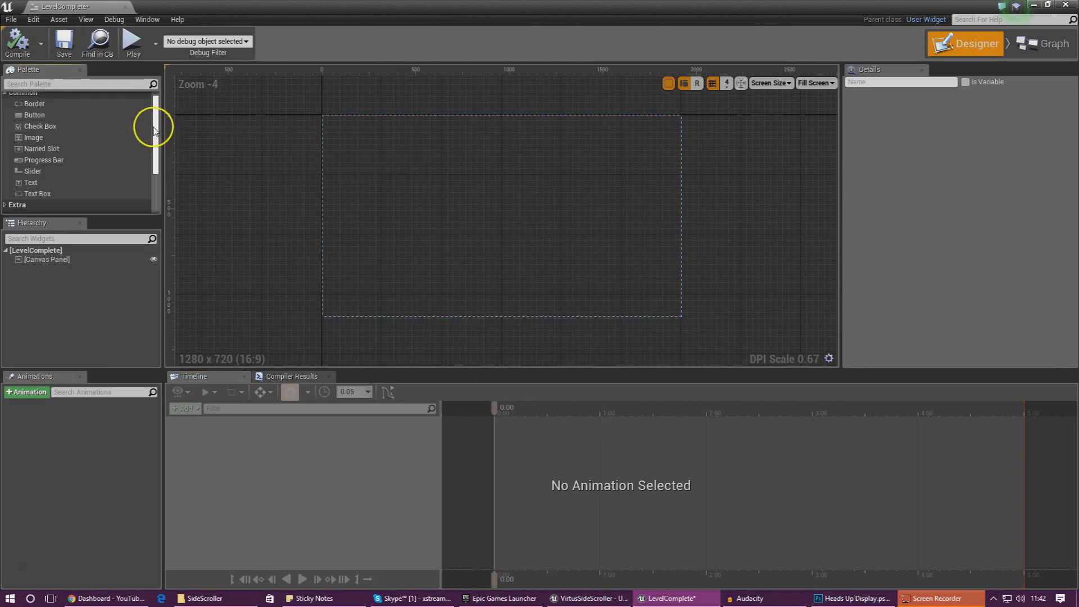
drag(73, 137, 616, 272)
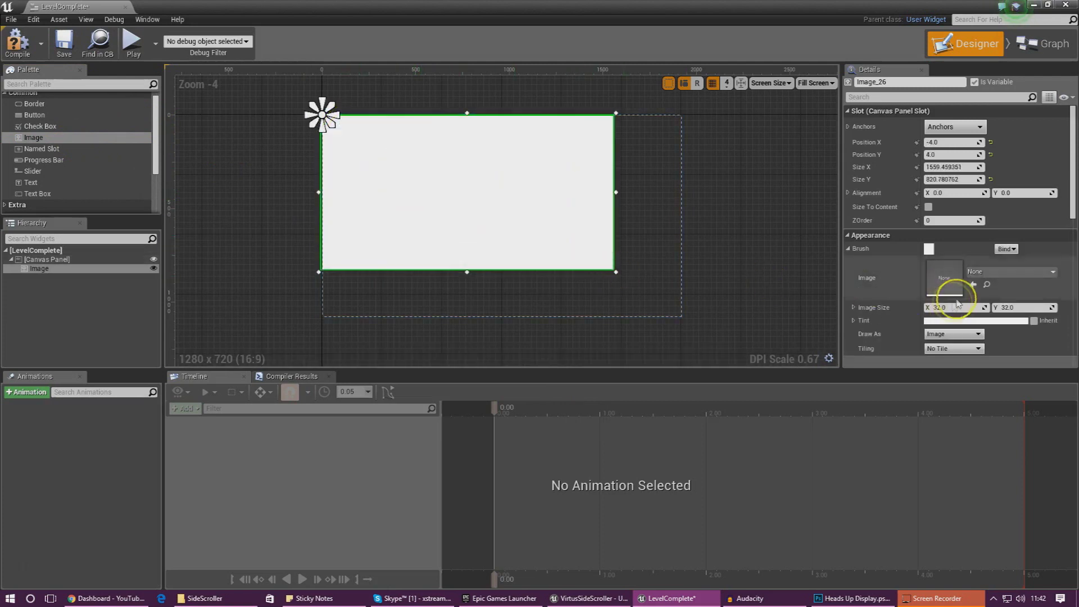
click(983, 276)
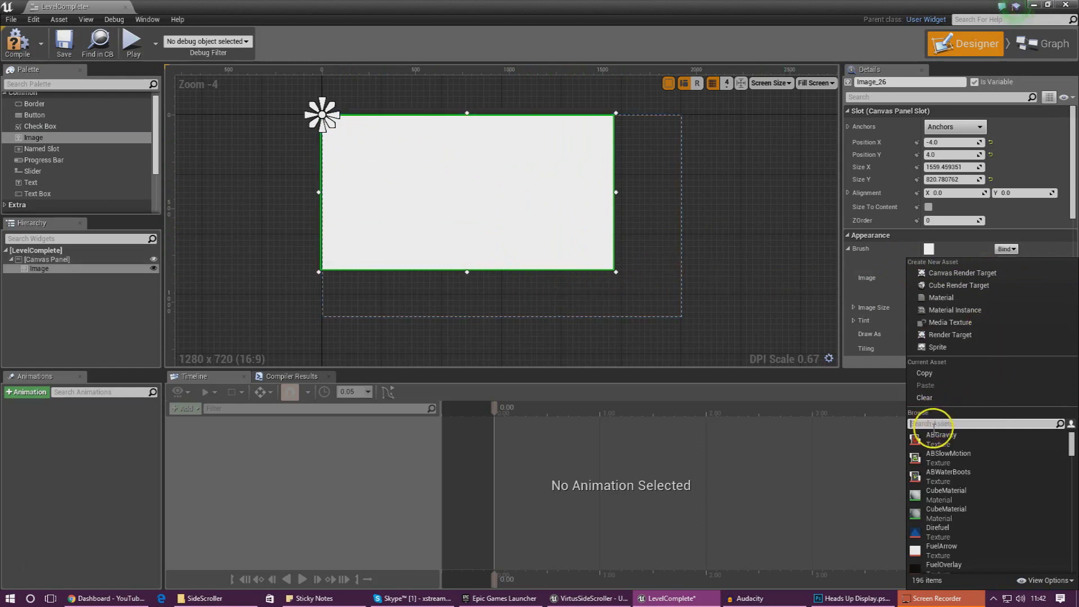
text(ma)
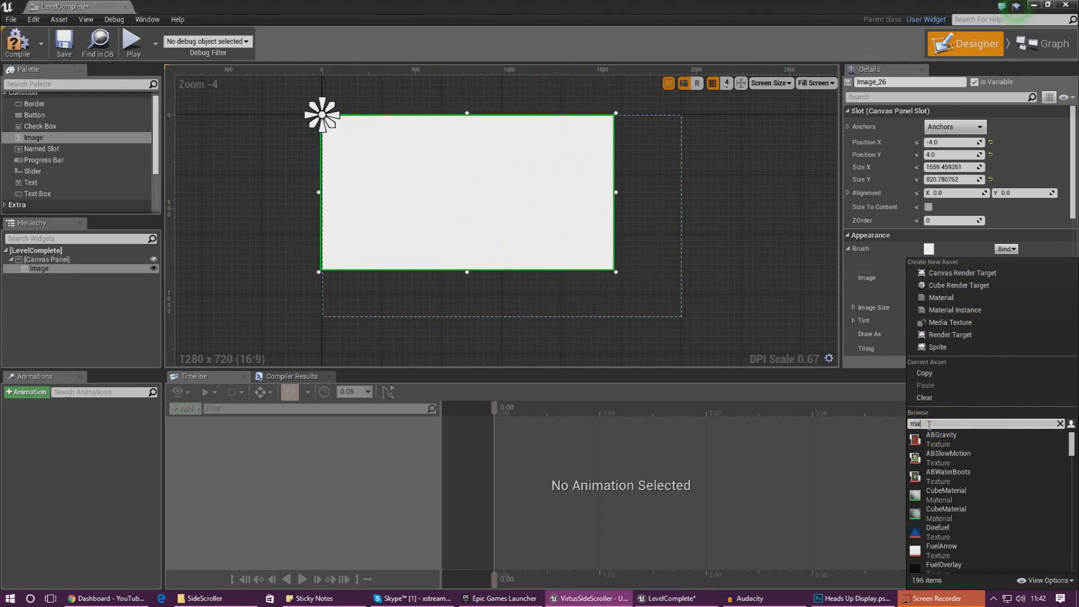
text(in)
click(934, 437)
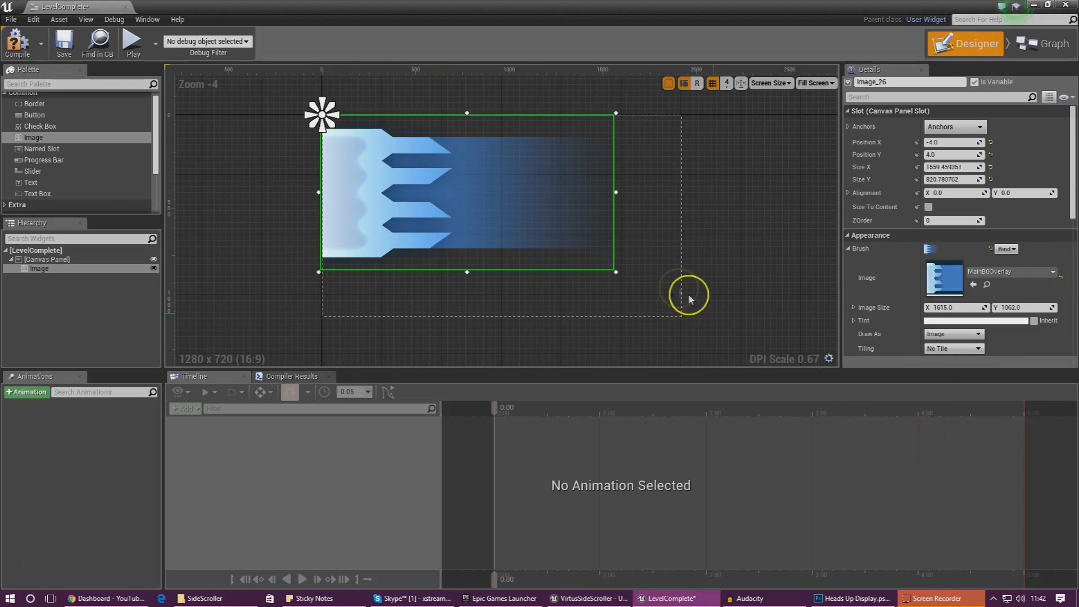
Enlarge the overlay image to about 1929 by 1076 and anchor it to stretch across the whole canvas
drag(621, 272, 685, 318)
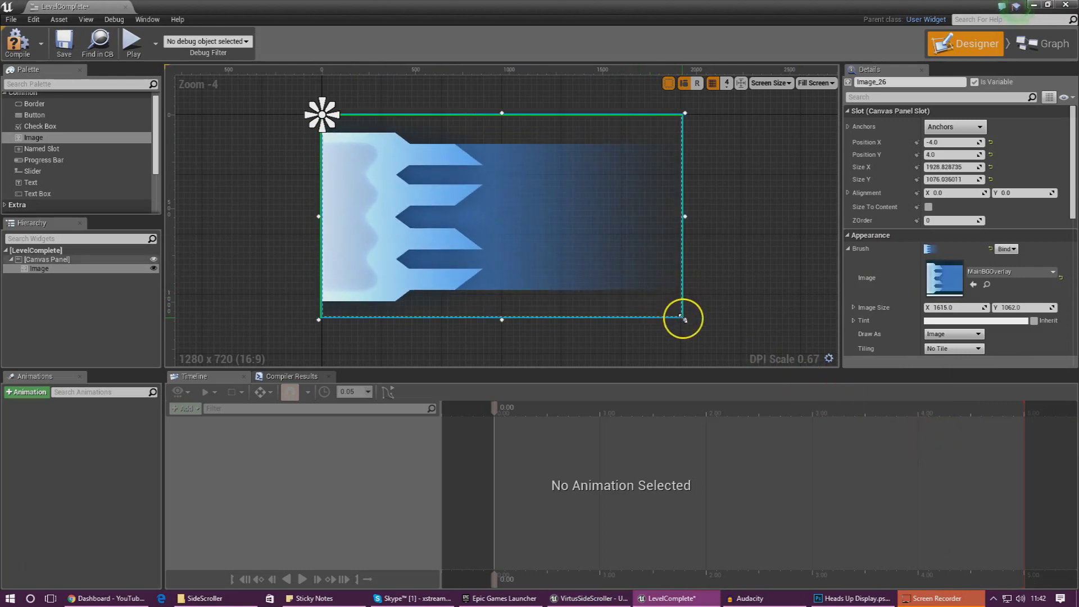
click(959, 130)
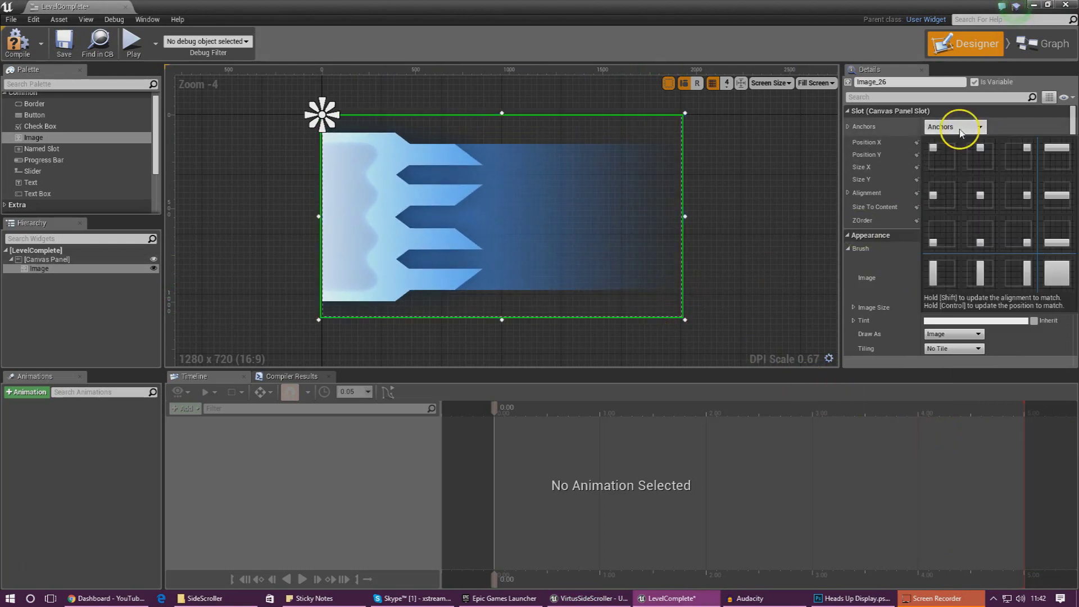
click(1063, 285)
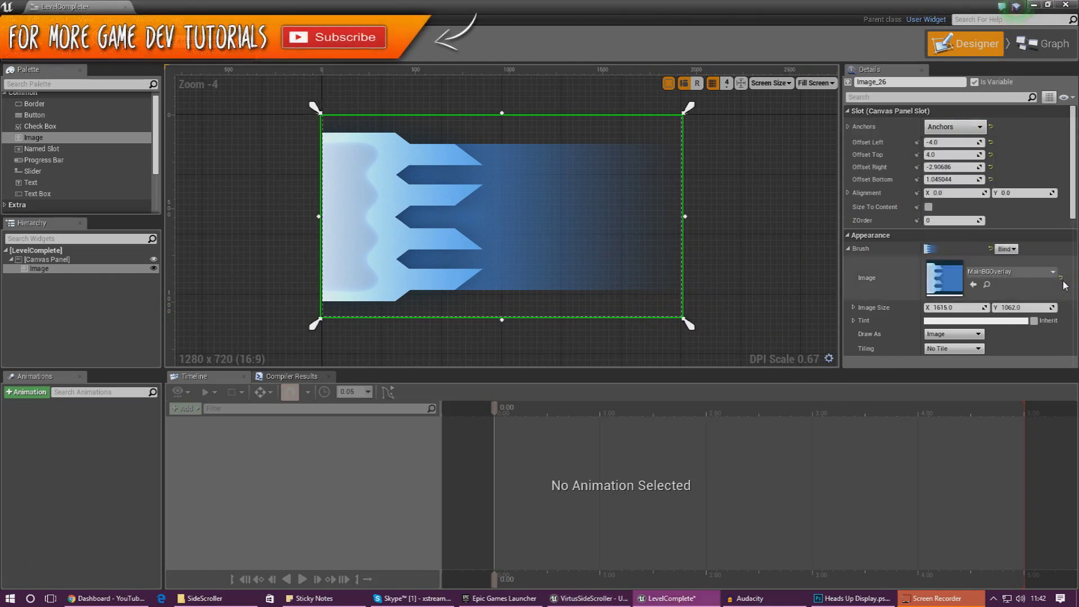
Align the overlay image's side edges with the canvas border, with offsets of about 3.1 right and 4.0 left
scroll(700, 270, up, 3)
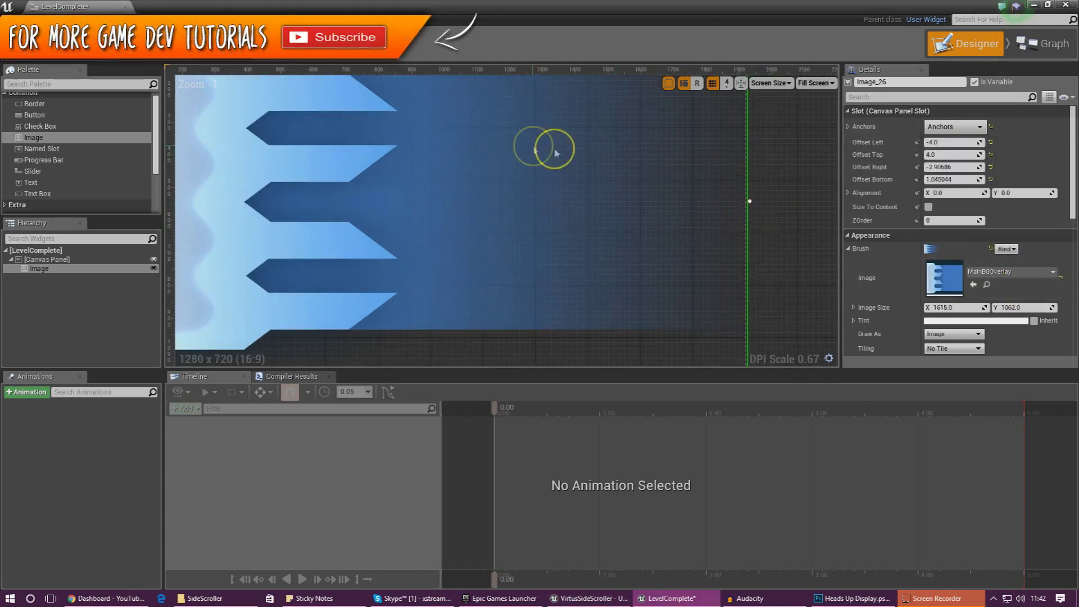
scroll(790, 230, up, 3)
right_drag(789, 229, 322, 219)
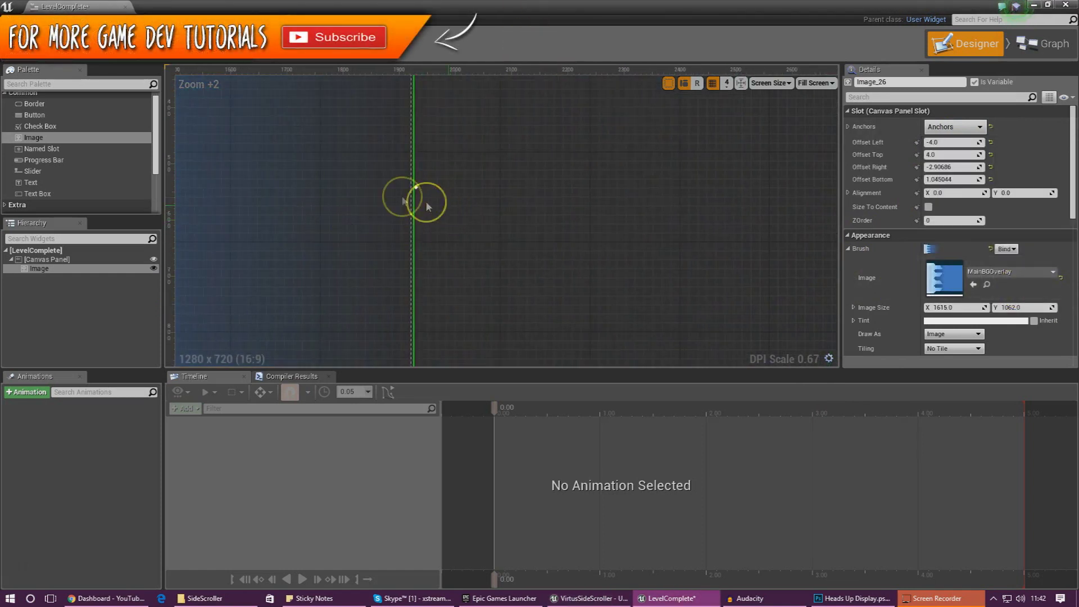
drag(414, 187, 412, 187)
scroll(747, 308, down, 4)
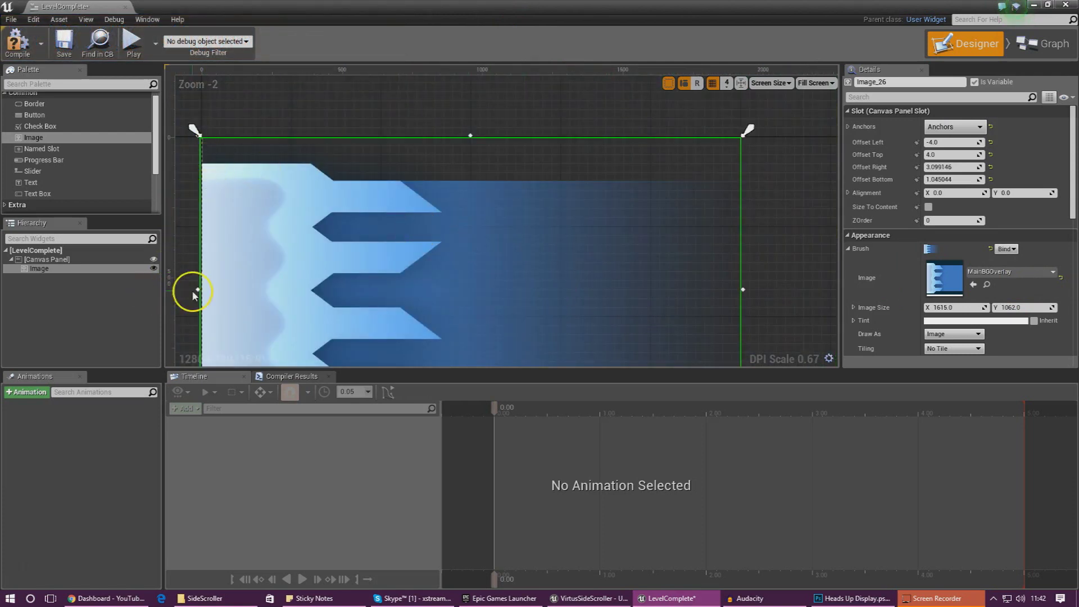
drag(198, 290, 201, 290)
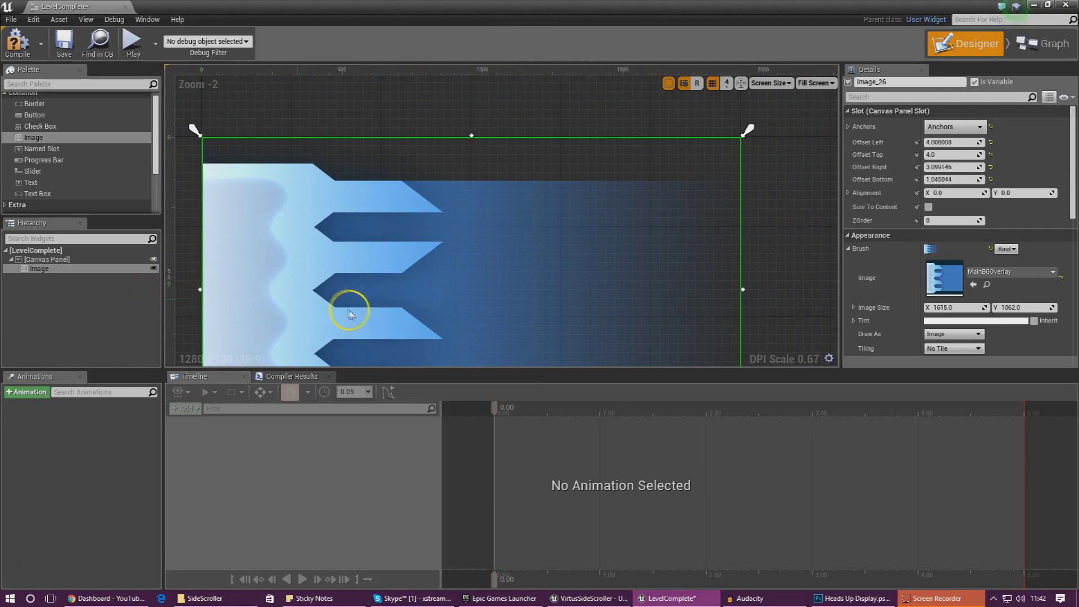
right_drag(349, 310, 425, 133)
click(410, 285)
click(593, 210)
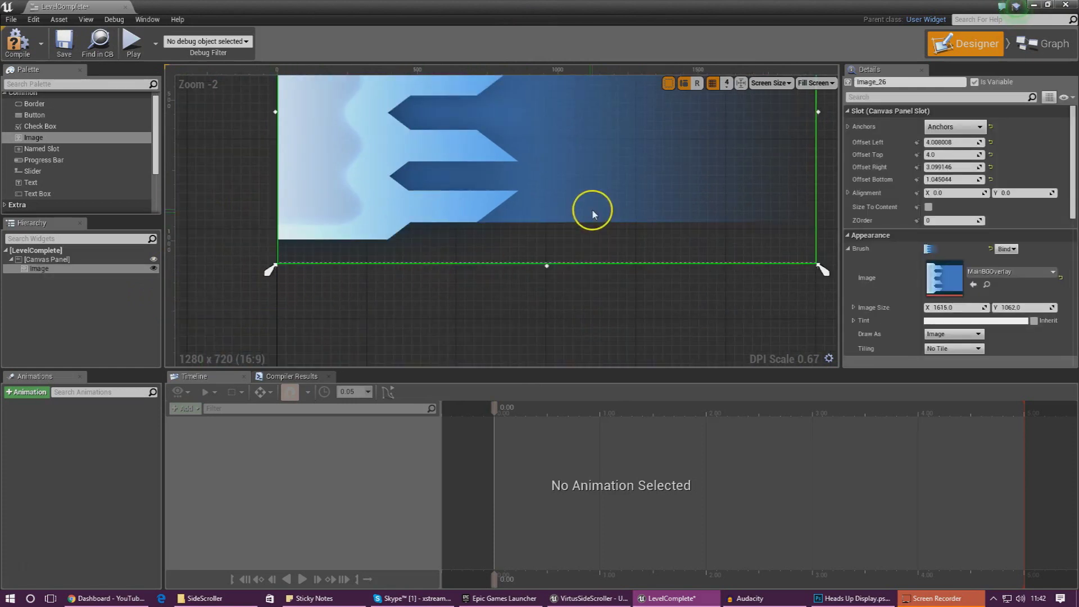
right_drag(591, 212, 555, 295)
scroll(555, 295, down, 1)
Add a text block reading LEVEL COMPLETE in the overlay's first notch and enlarge its box to about 456 by 76
drag(85, 186, 427, 156)
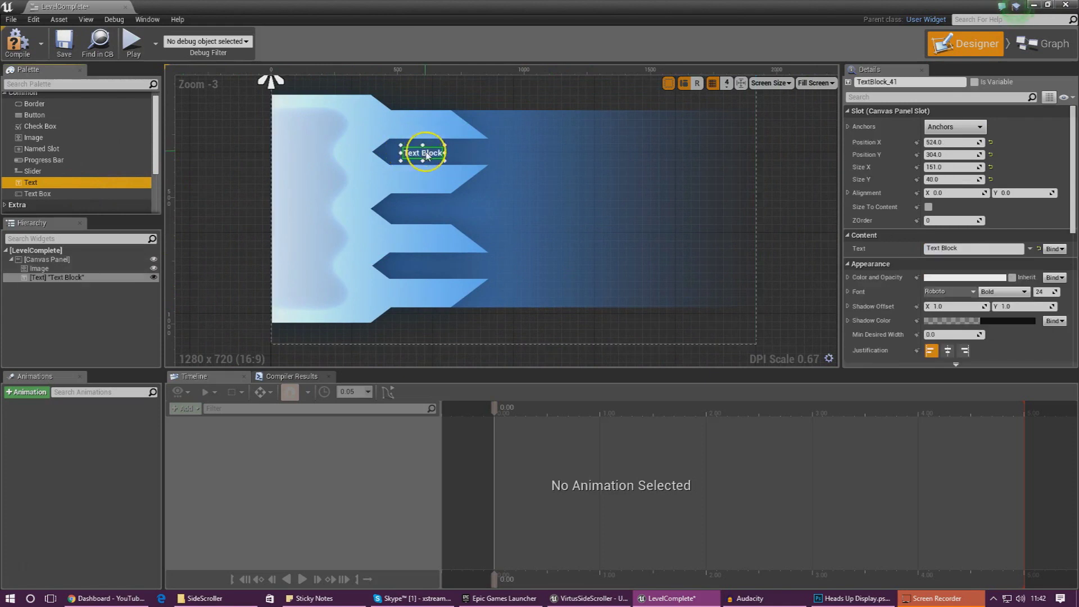
click(975, 249)
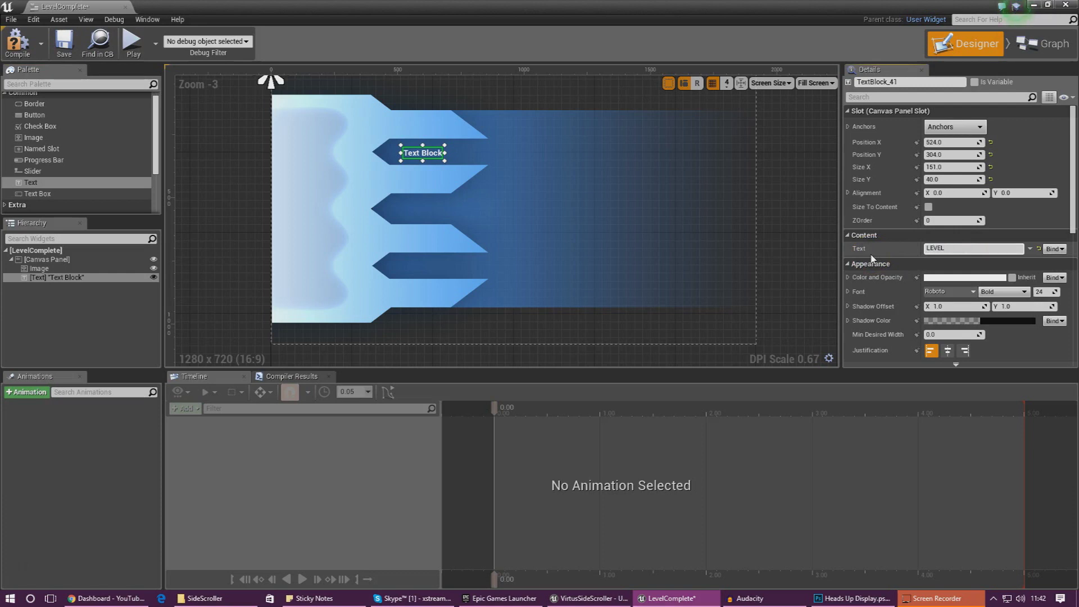
drag(445, 161, 522, 169)
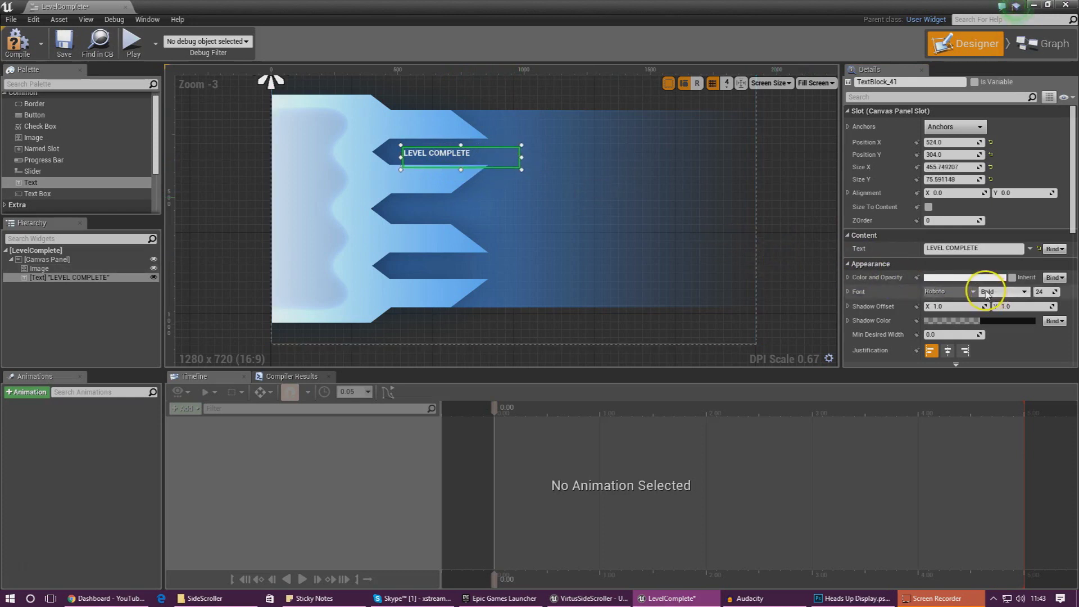
Set the title's font size to 84 and fit its box, about 965 by 109, at about X 468, Y 256 in the first notch
drag(1045, 292, 1049, 293)
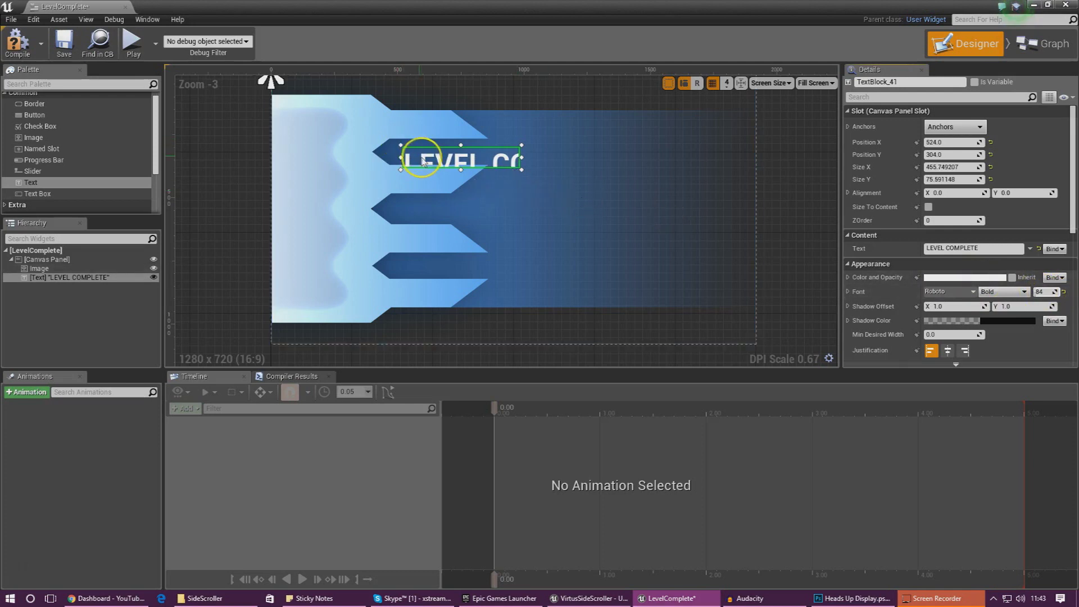
drag(419, 161, 405, 151)
drag(505, 163, 636, 167)
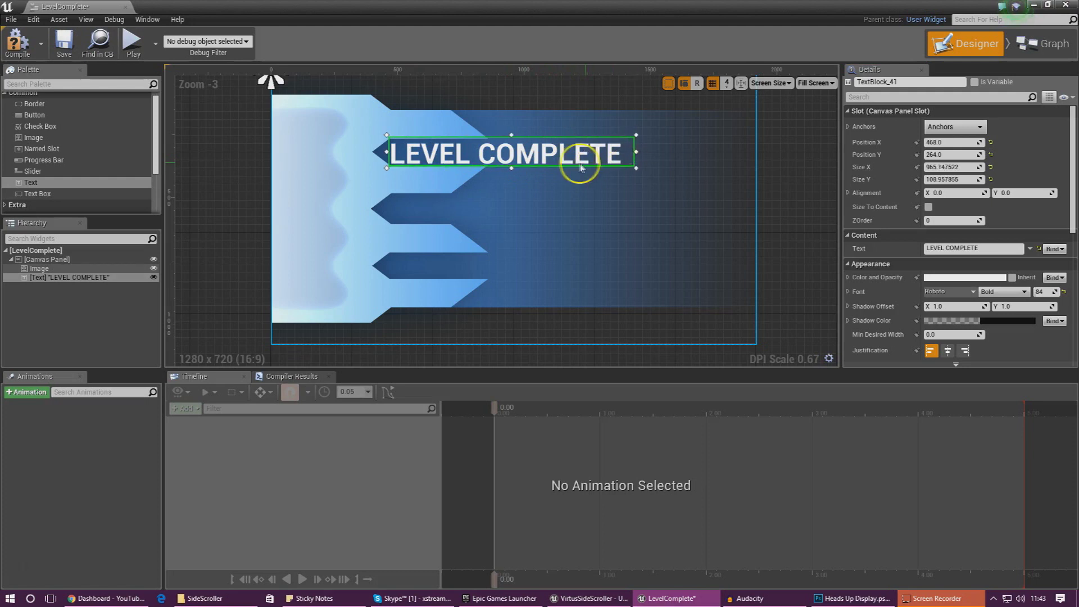
drag(564, 163, 553, 161)
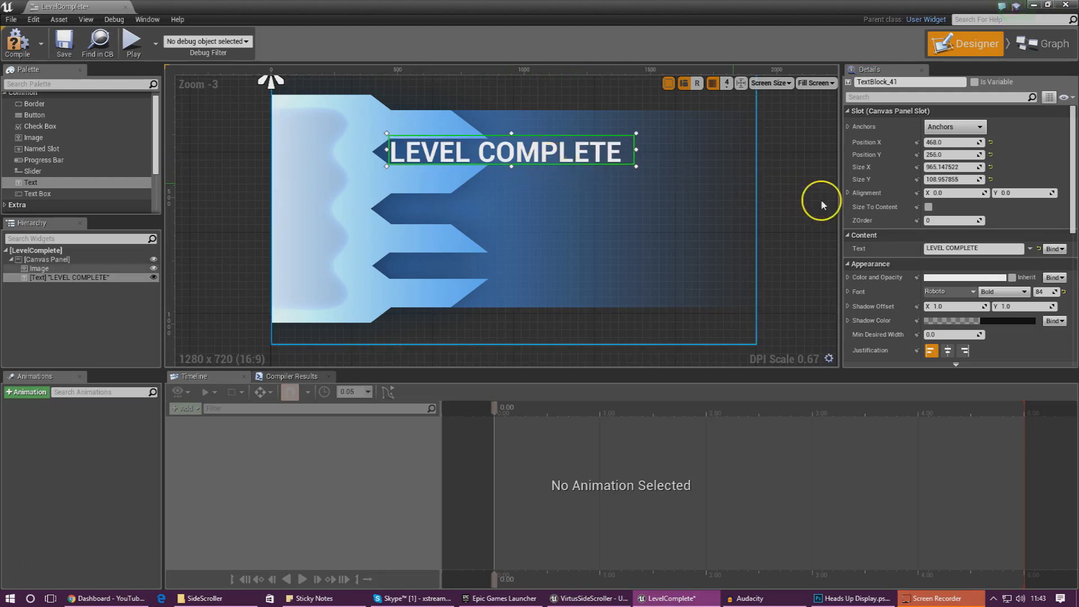
Color the LEVEL COMPLETE text golden yellow, sRGB hex FFC800FF, and save and close the widget
click(964, 277)
drag(806, 421, 824, 403)
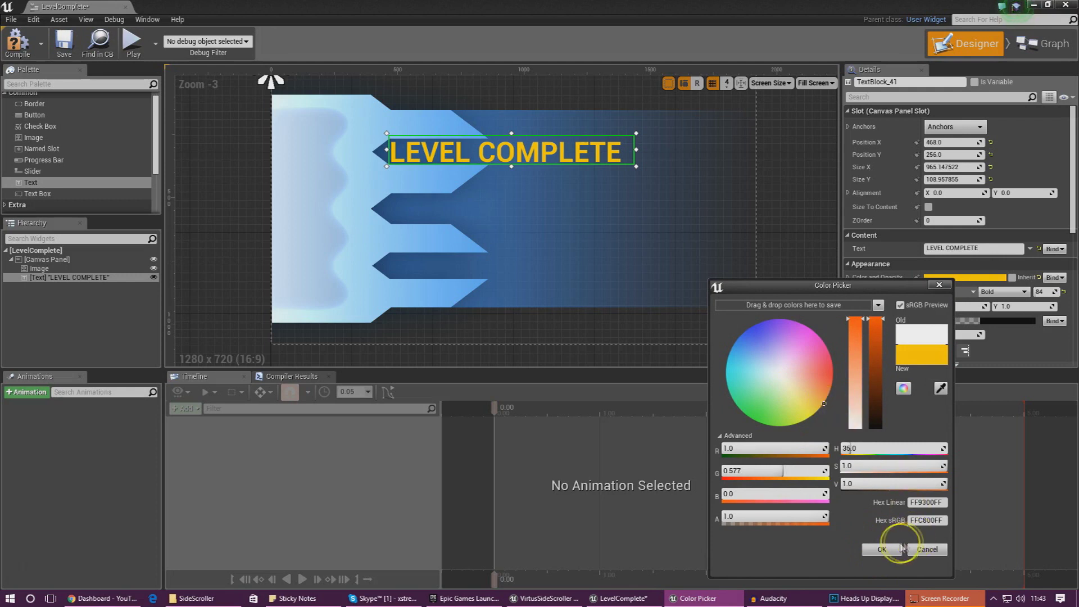
click(883, 548)
click(768, 272)
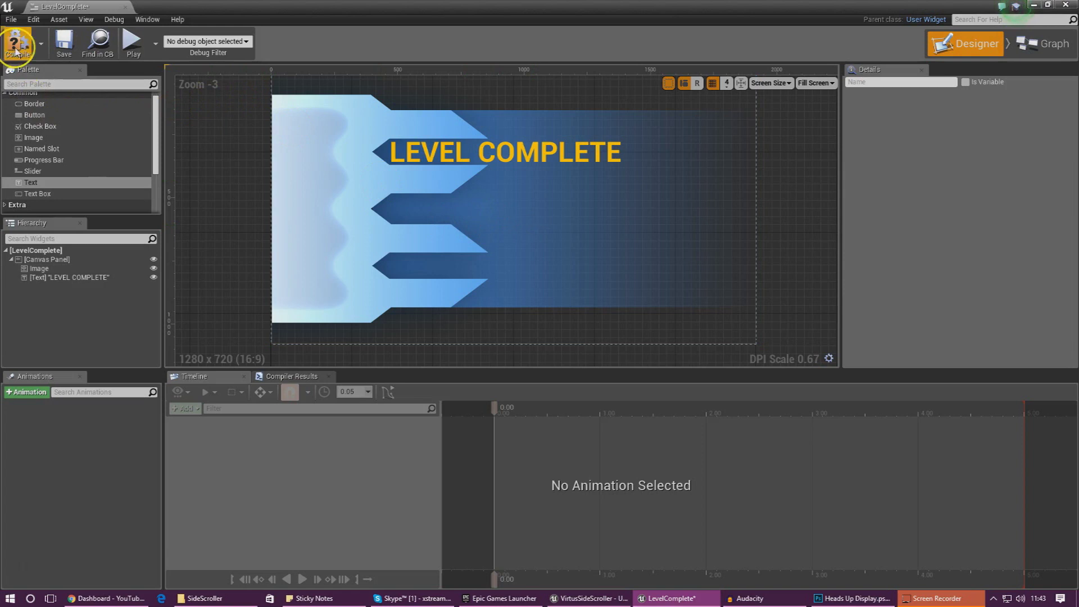
click(69, 50)
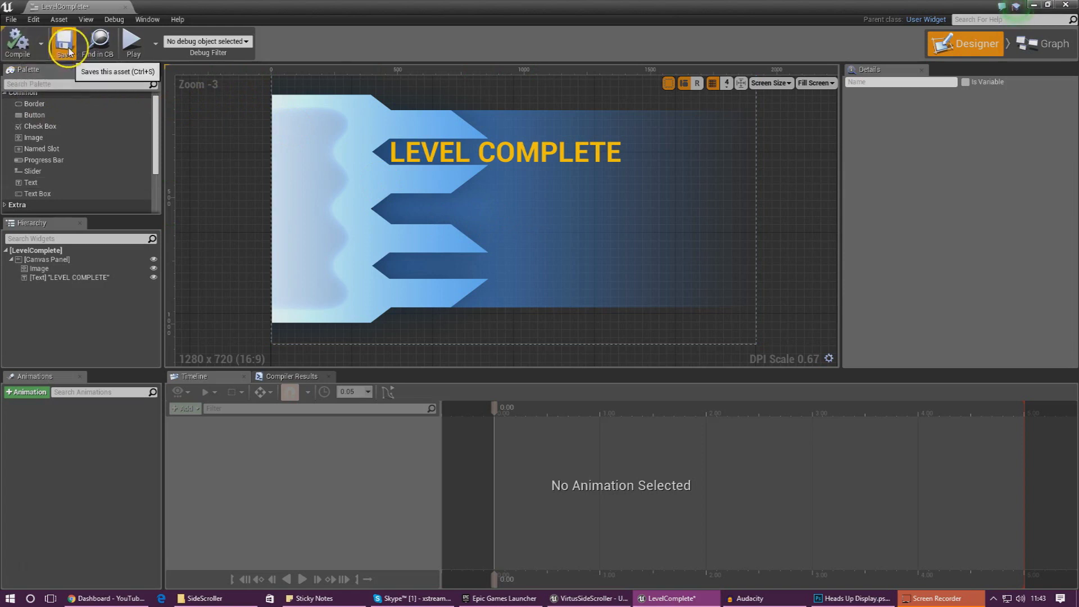
click(127, 6)
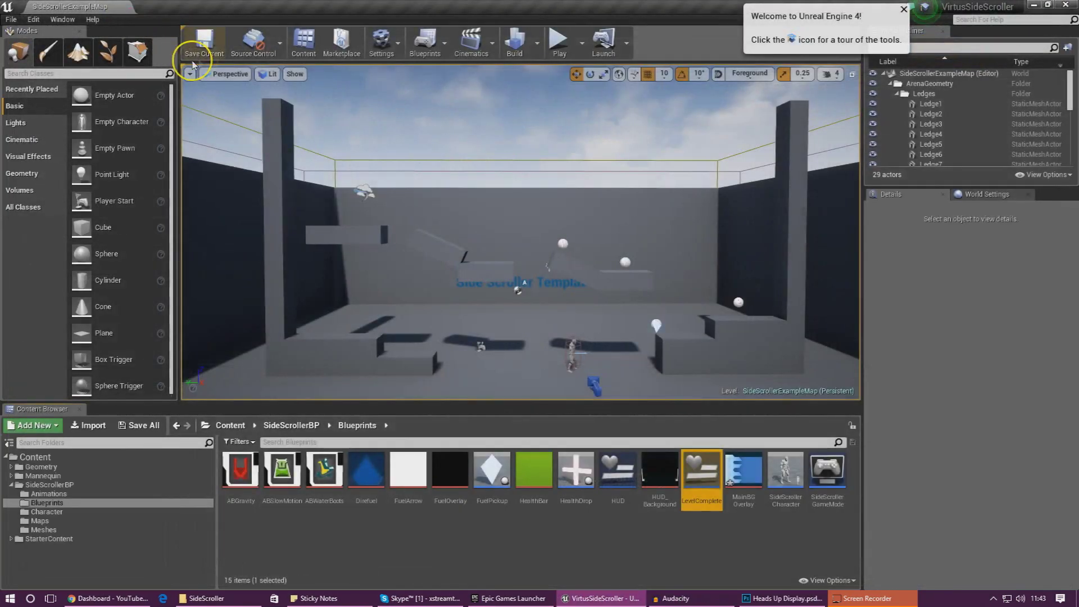
Create an Actor blueprint class named LevelComplete1 in the Blueprints folder
right_click(586, 531)
mouse_move(588, 527)
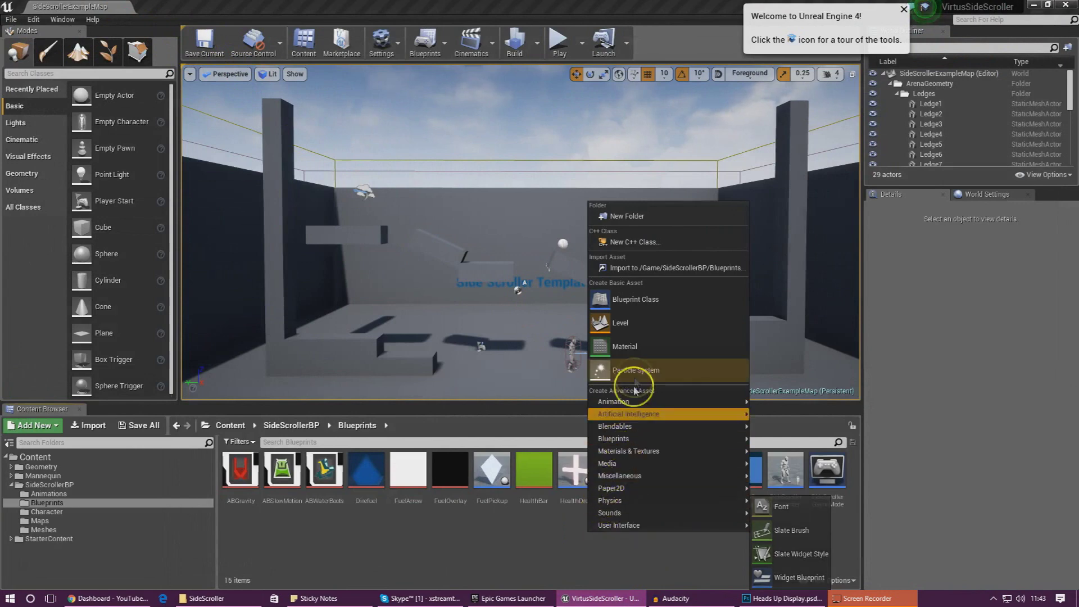
click(624, 307)
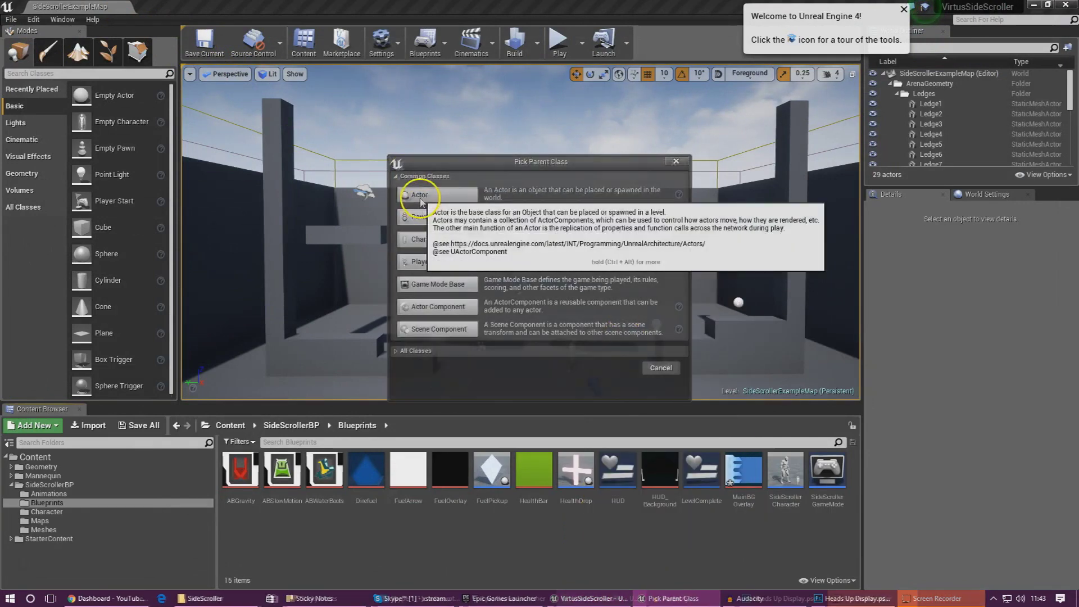
click(419, 196)
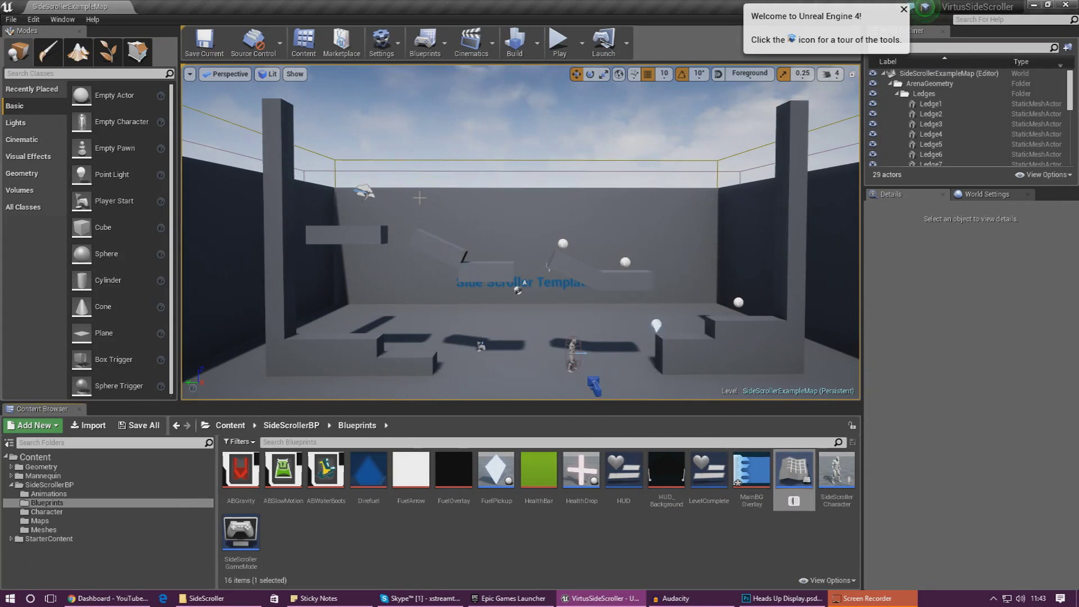
text(lEVE)
key(BackSpace)
key(BackSpace)
key(BackSpace)
key(BackSpace)
text(Le)
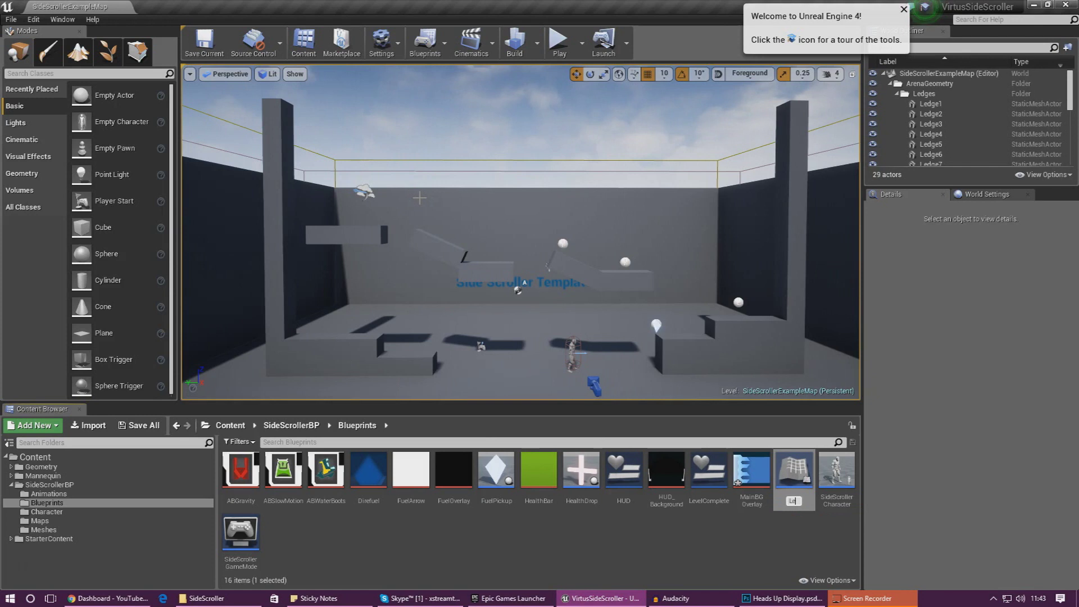
text(1)
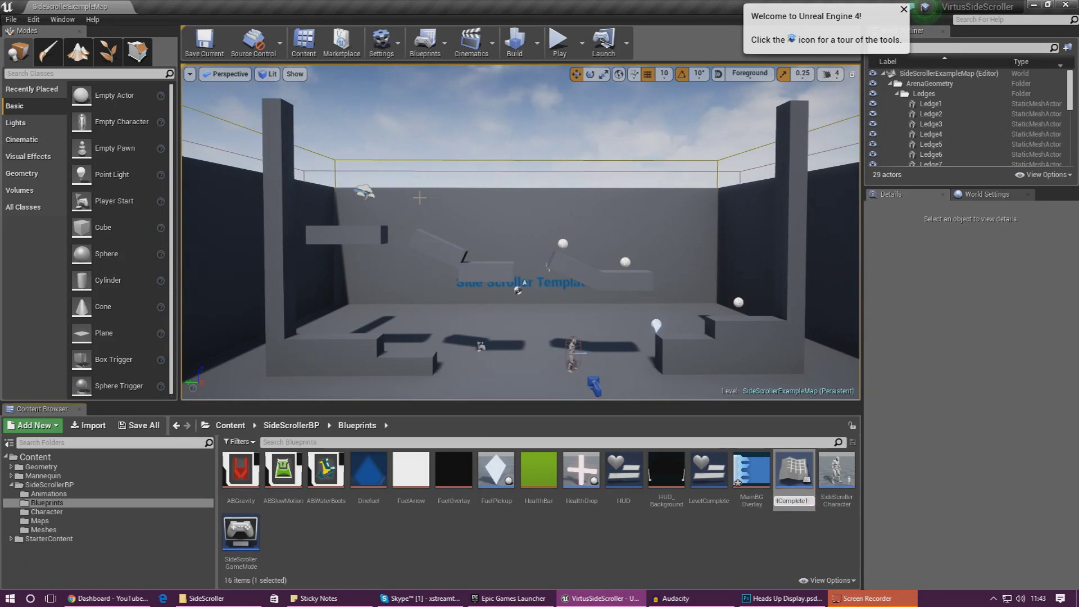
key(Return)
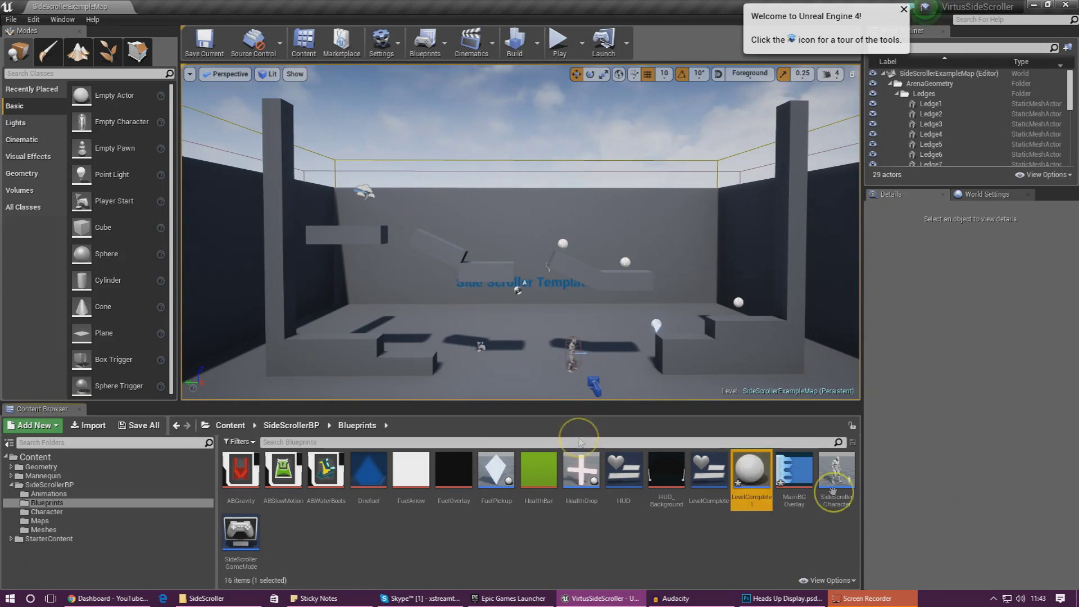
Add a Static Mesh component using SM_DoorFrame to the LevelComplete1 blueprint and close its editor
double_click(749, 479)
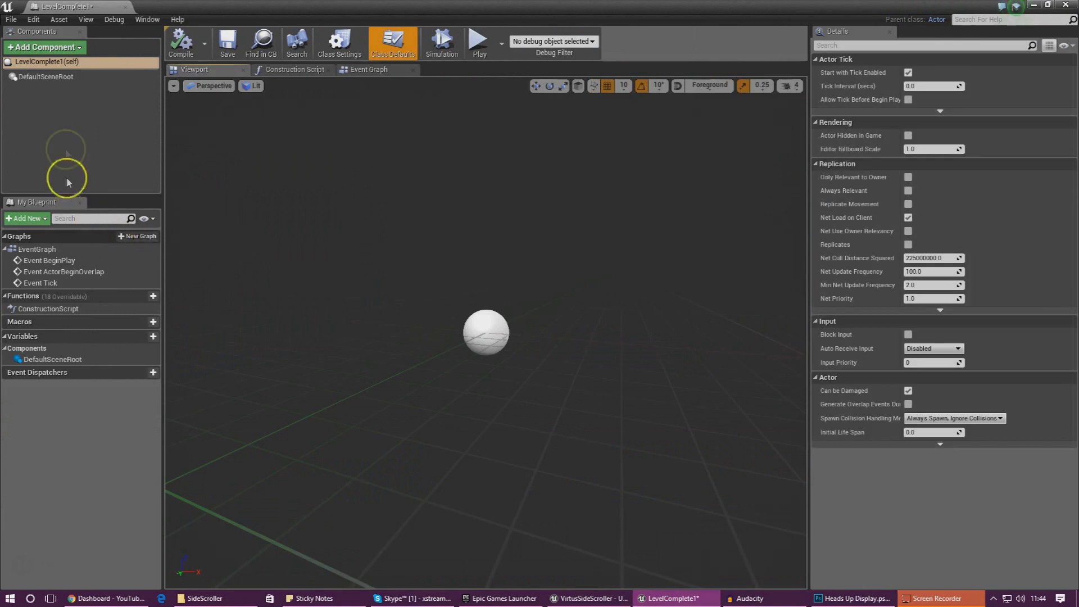
click(37, 48)
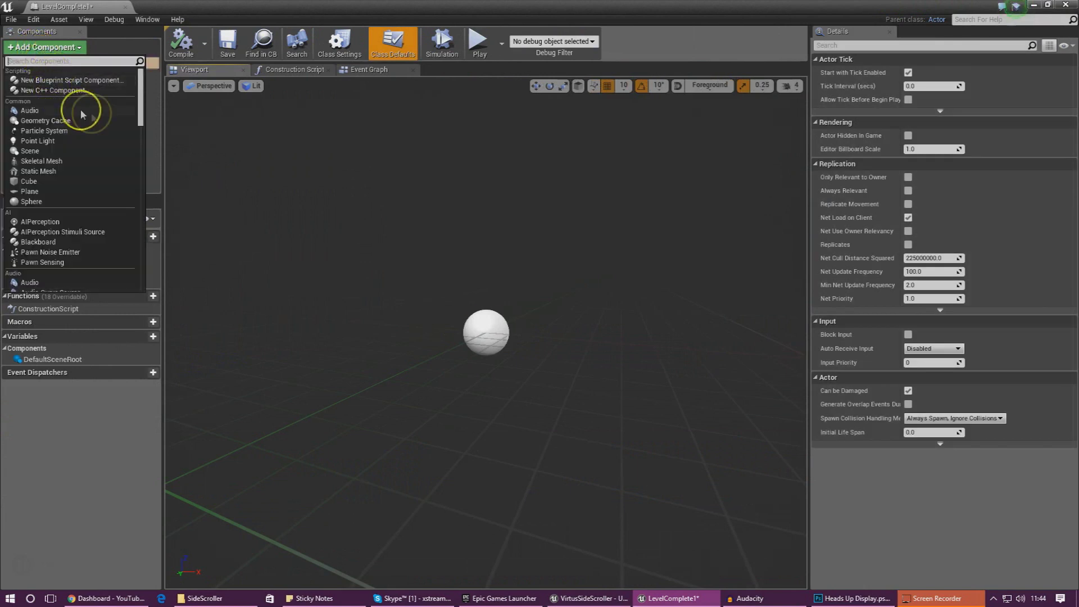
click(48, 173)
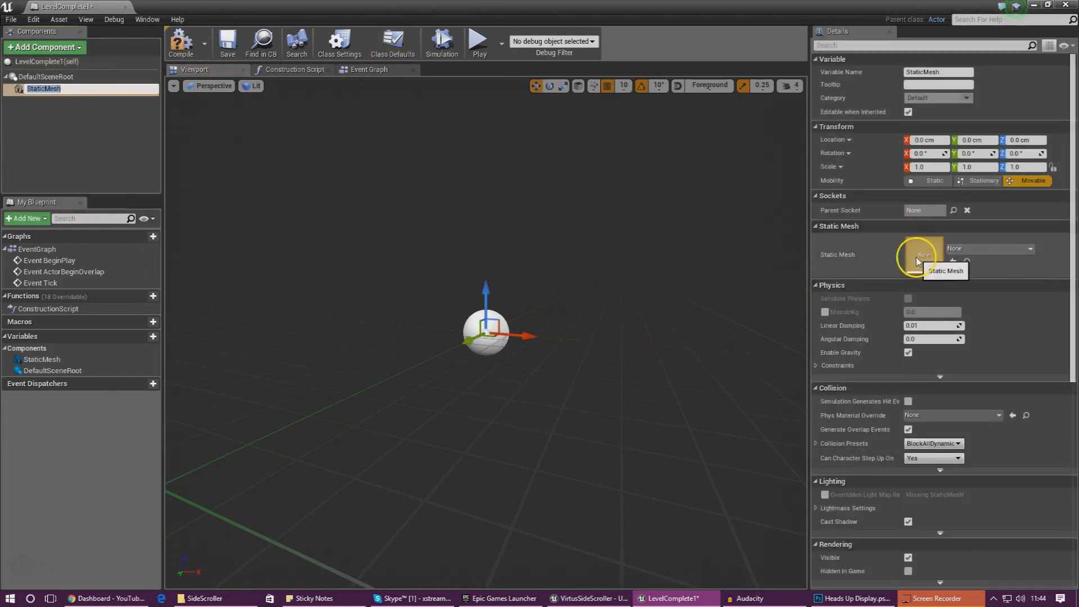
click(952, 252)
text(d)
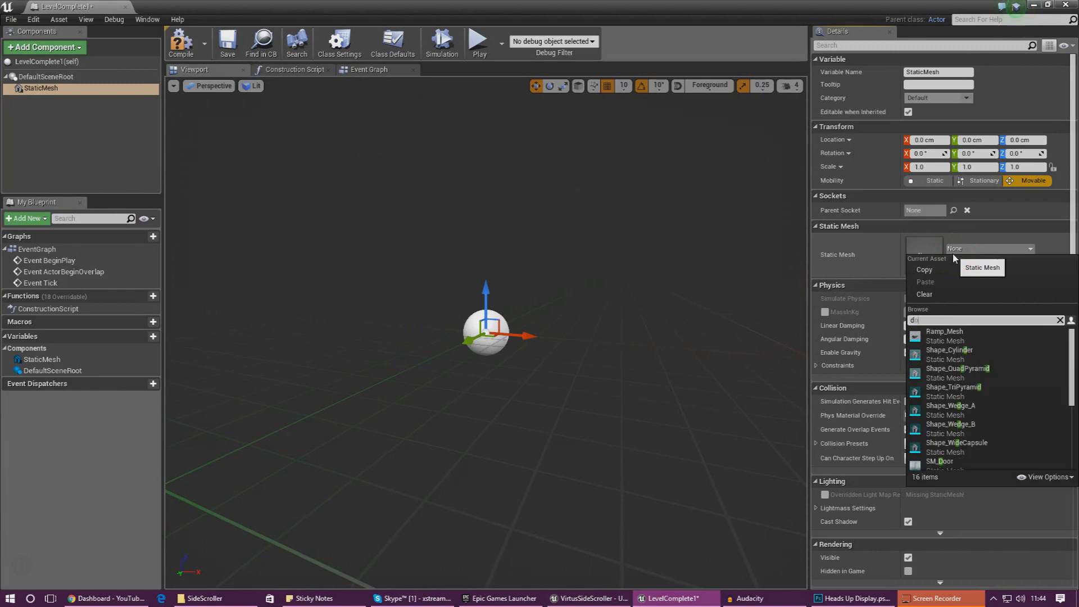
text(oor)
click(942, 351)
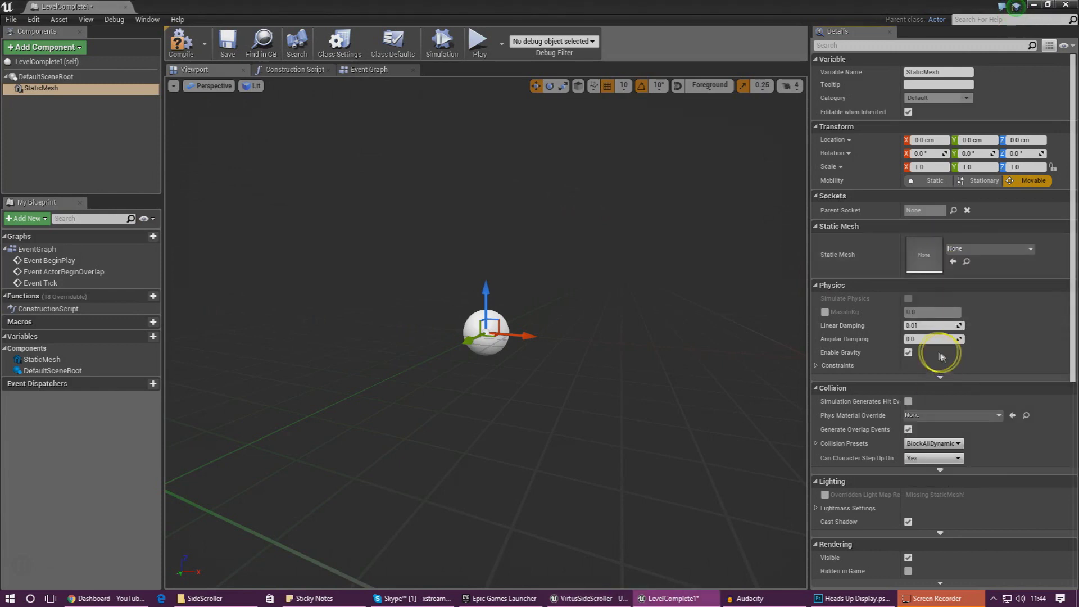
right_drag(541, 356, 319, 544)
drag(318, 544, 540, 353)
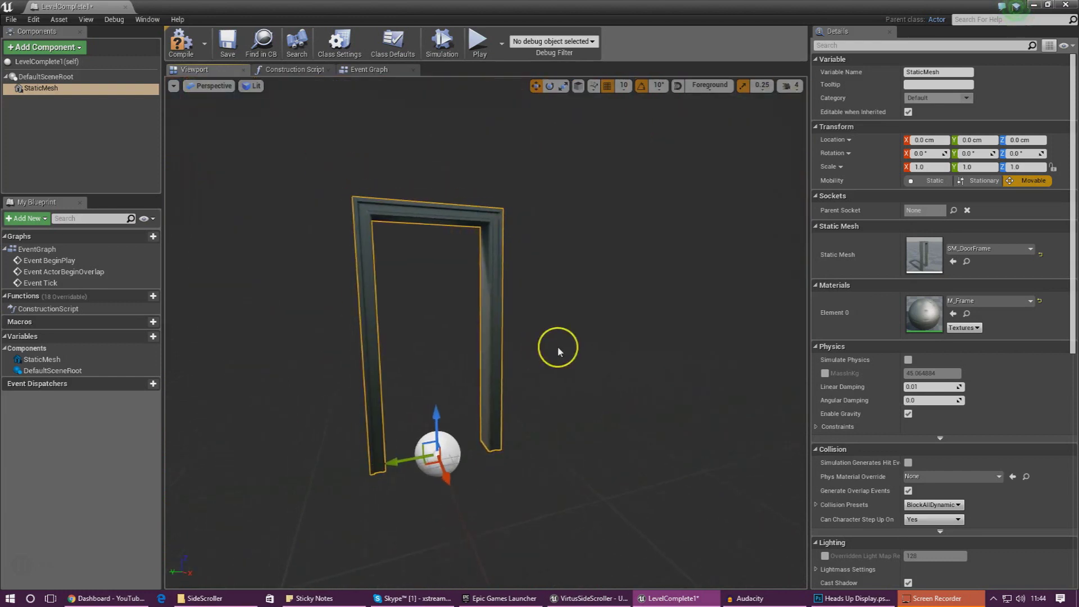
click(127, 6)
Place LevelComplete1 in the level at about X 1240, Y -670, Z 110 and rotate it 90 degrees about Z
drag(735, 480, 623, 356)
right_drag(657, 358, 657, 387)
key(w)
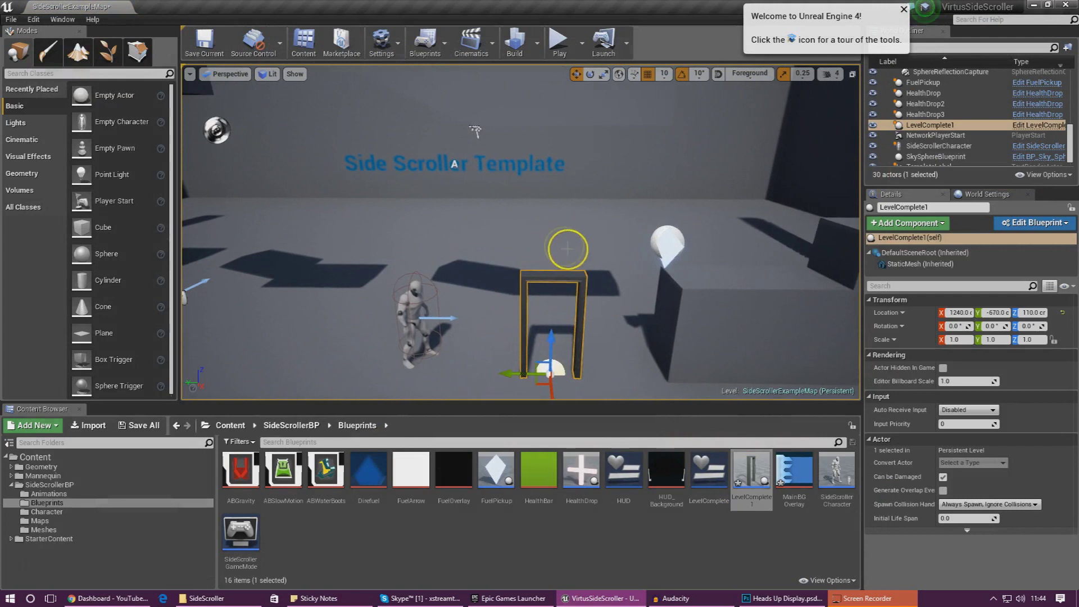
click(589, 73)
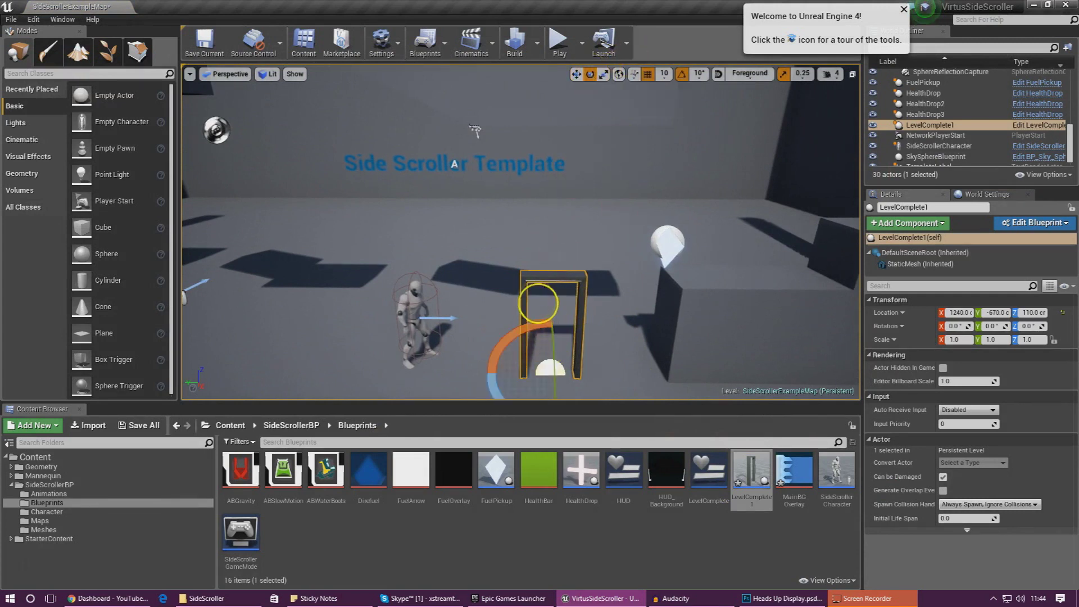
right_drag(537, 301, 557, 335)
drag(483, 331, 484, 293)
Play the level and run the character toward the door frame to check its placement
click(558, 43)
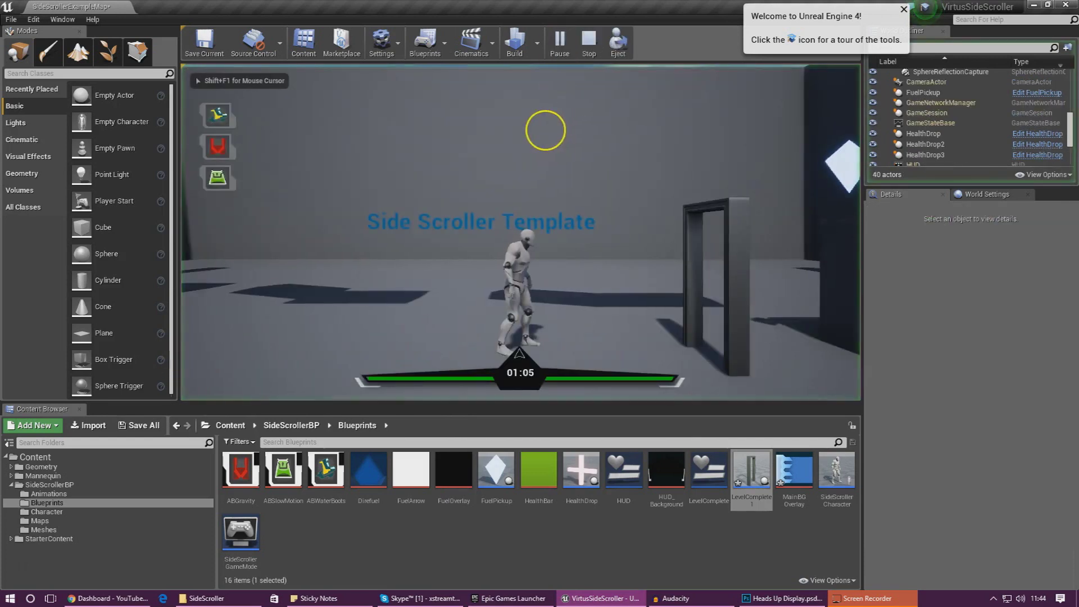
key(a)
key(d)
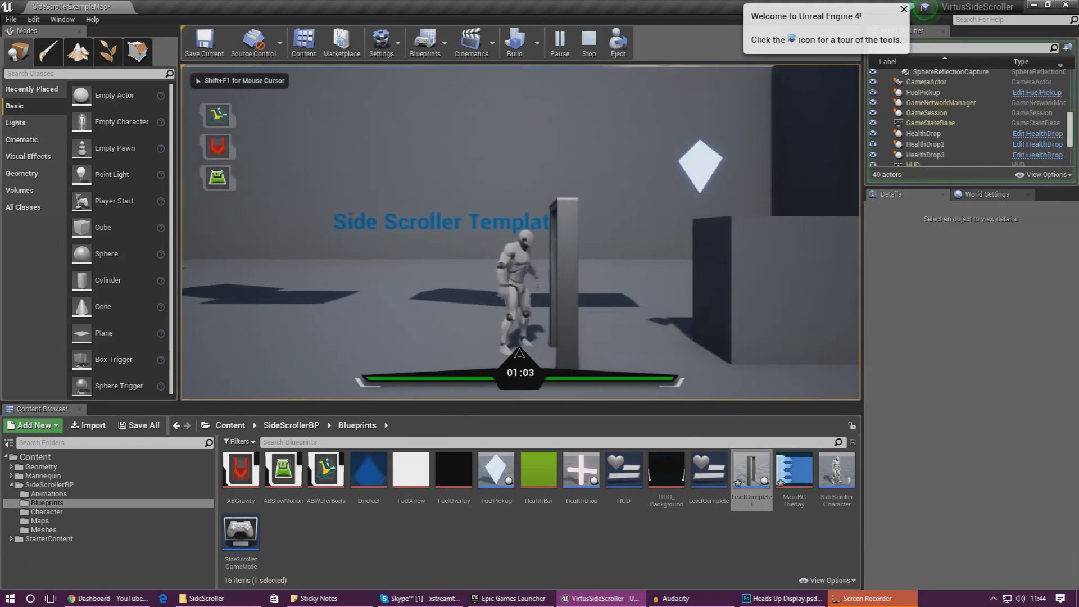
key(Escape)
Move the door frame to X 1200 so it lines up with the character's path
right_drag(585, 311, 626, 200)
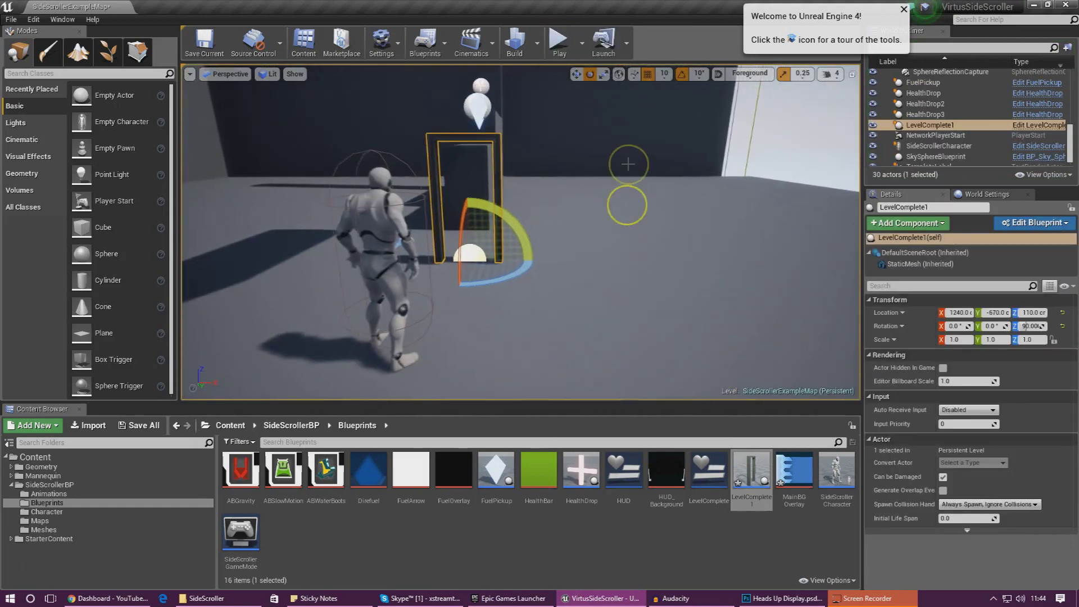
click(576, 74)
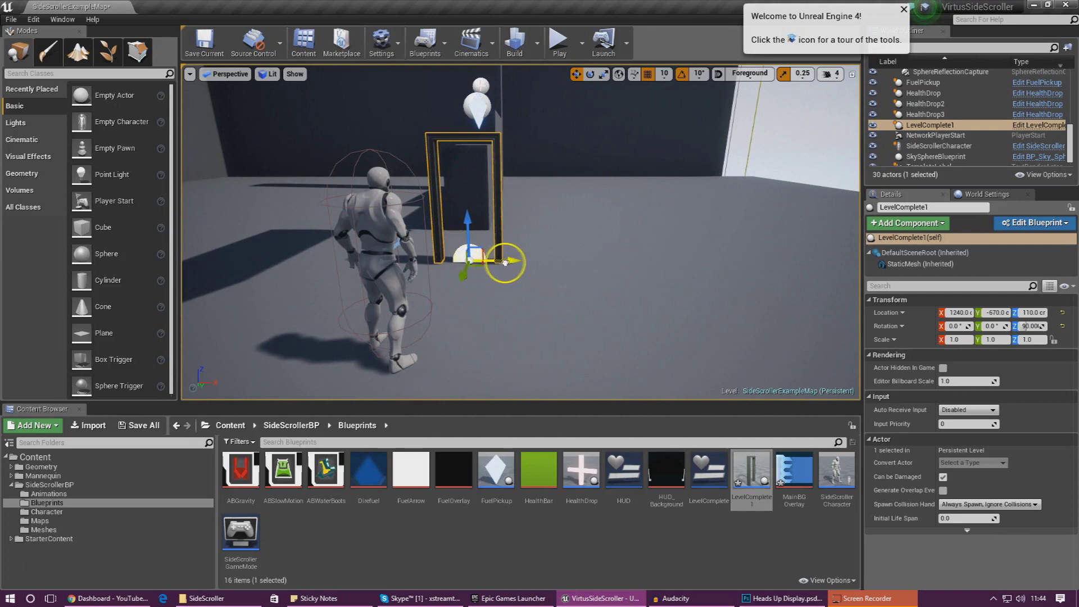
drag(504, 262, 480, 262)
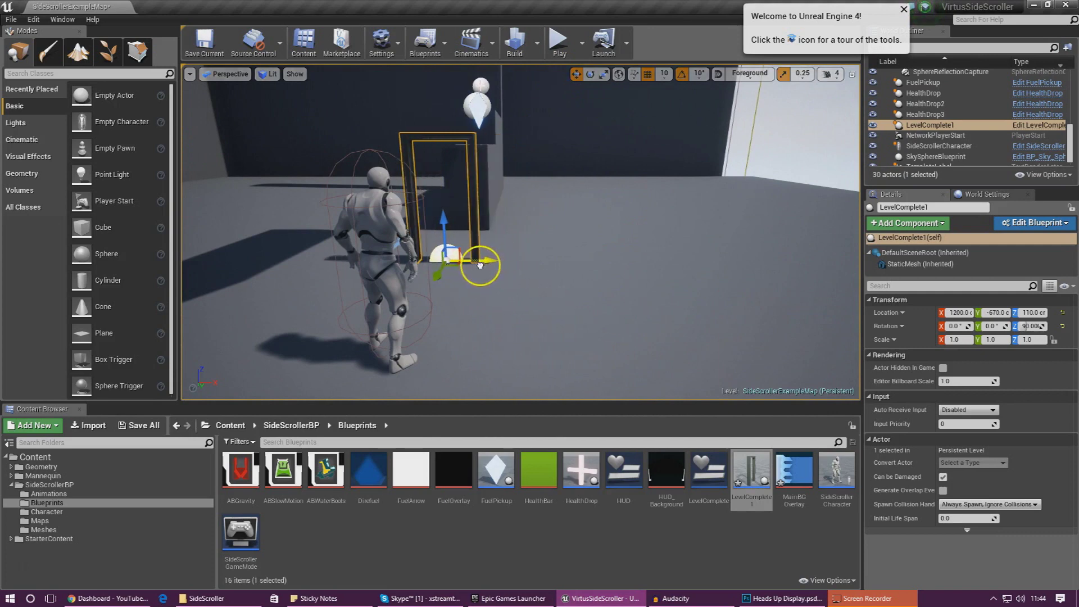
Play the level again and run the character back and forth through the door frame
click(556, 43)
key(a)
key(d)
key(a)
key(d)
key(a)
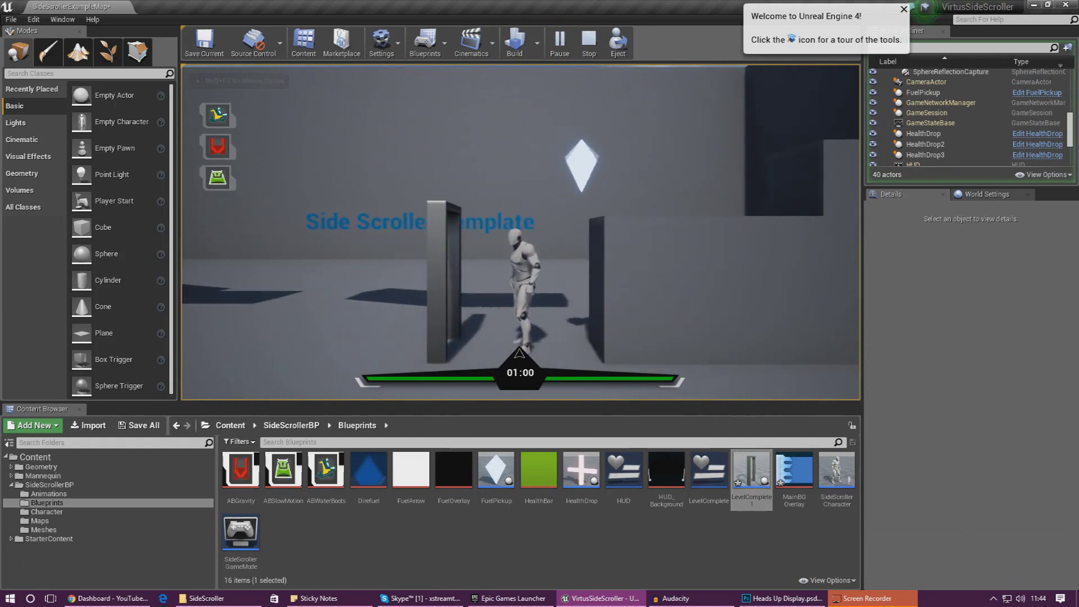
key(a)
key(d)
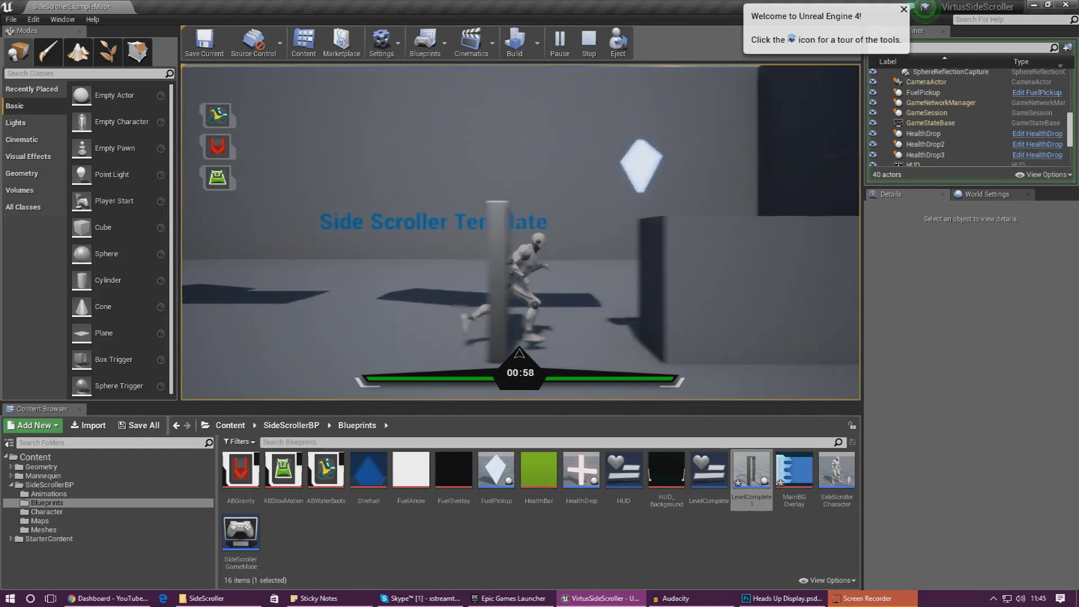
key(a)
key(d)
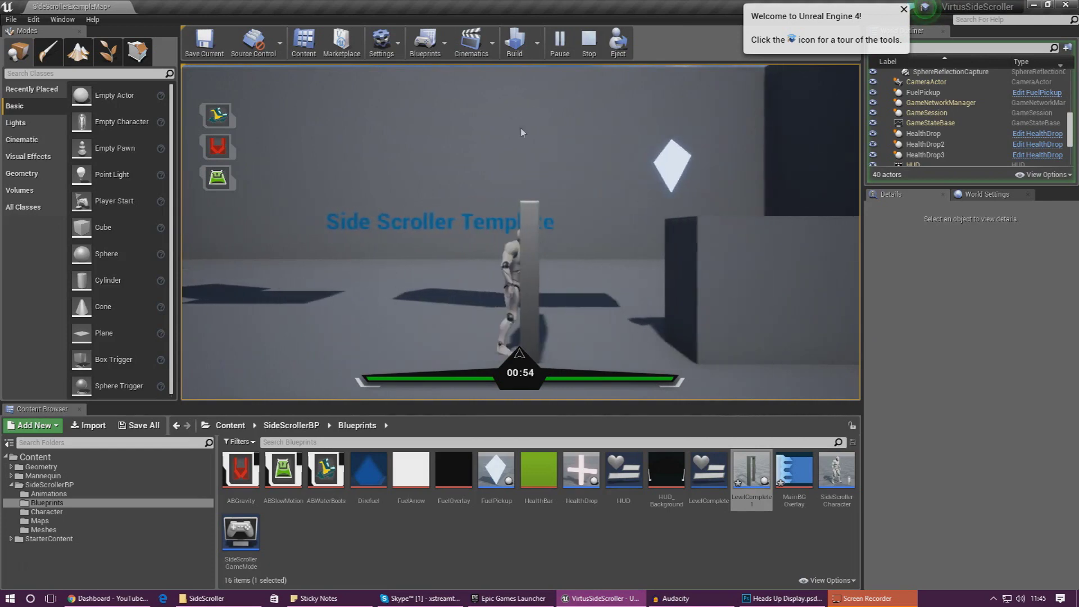
key(Escape)
Open the LevelComplete1 blueprint and bring up the choice of components to add
double_click(752, 472)
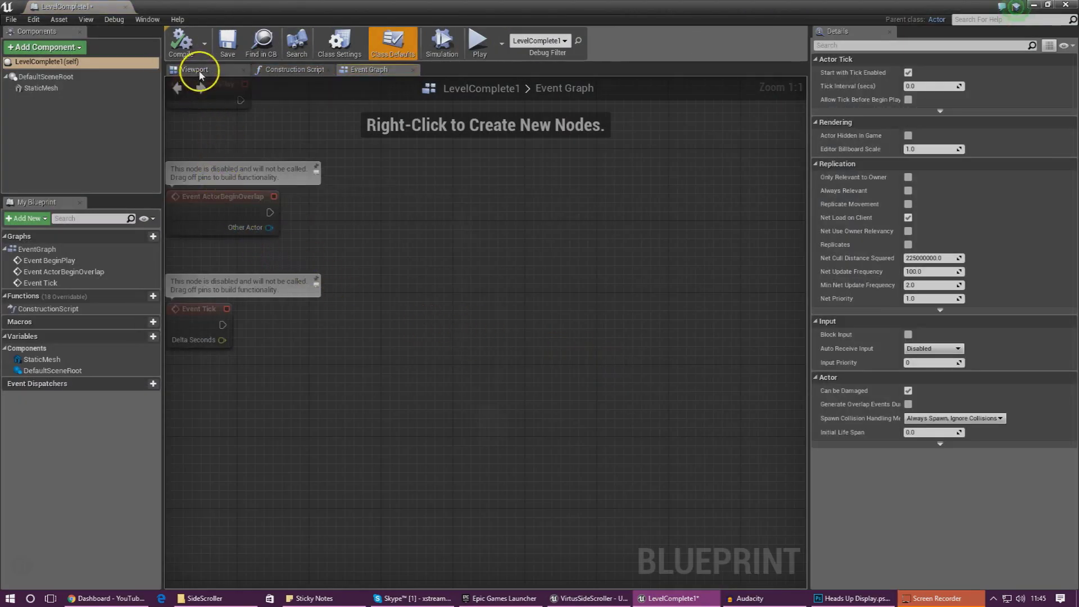
click(198, 71)
click(78, 49)
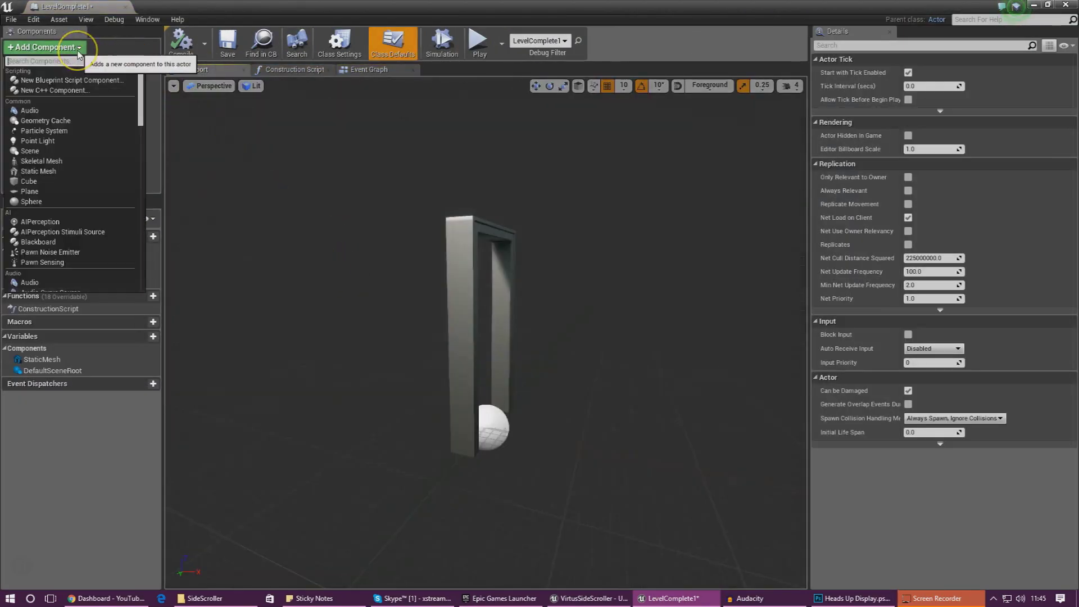
text(tri)
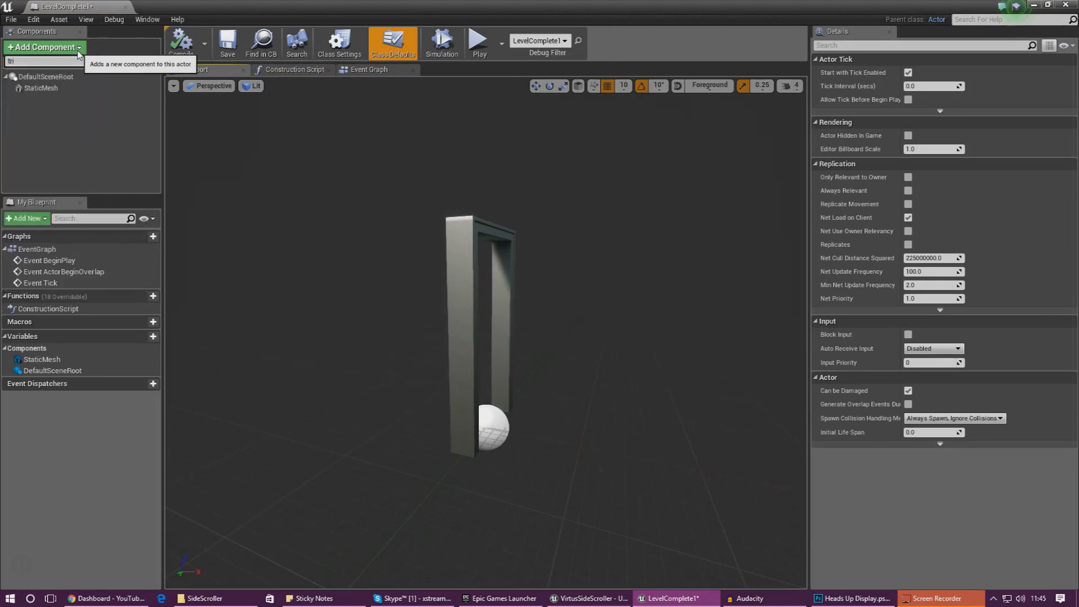
key(BackSpace)
key(BackSpace)
key(BackSpace)
text(vol)
key(BackSpace)
key(BackSpace)
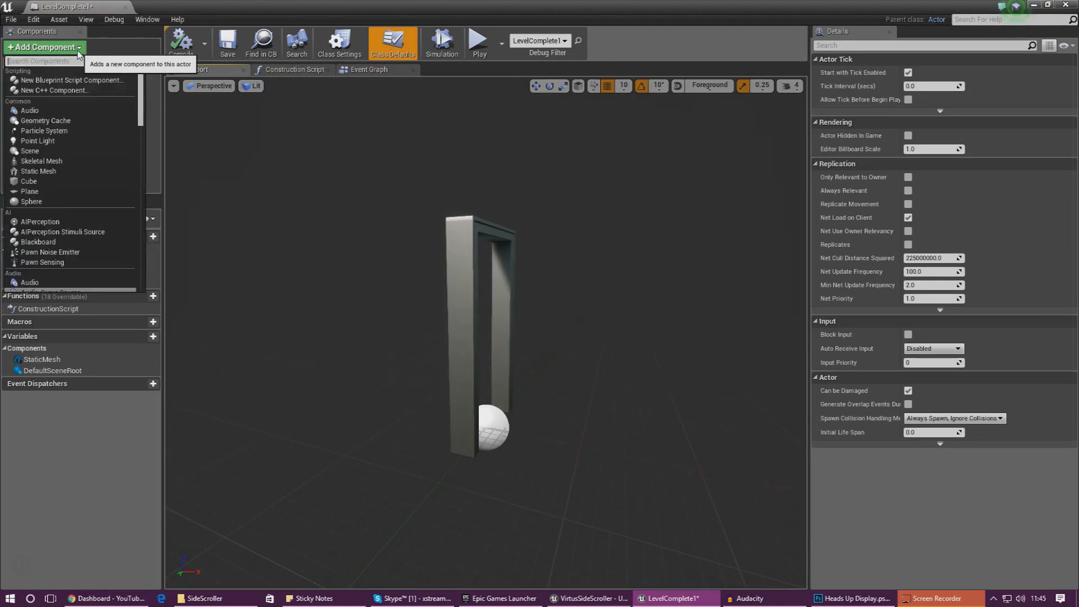
Add a box collision component to the LevelComplete1 blueprint, keeping the default name Box
drag(140, 101, 143, 154)
click(39, 161)
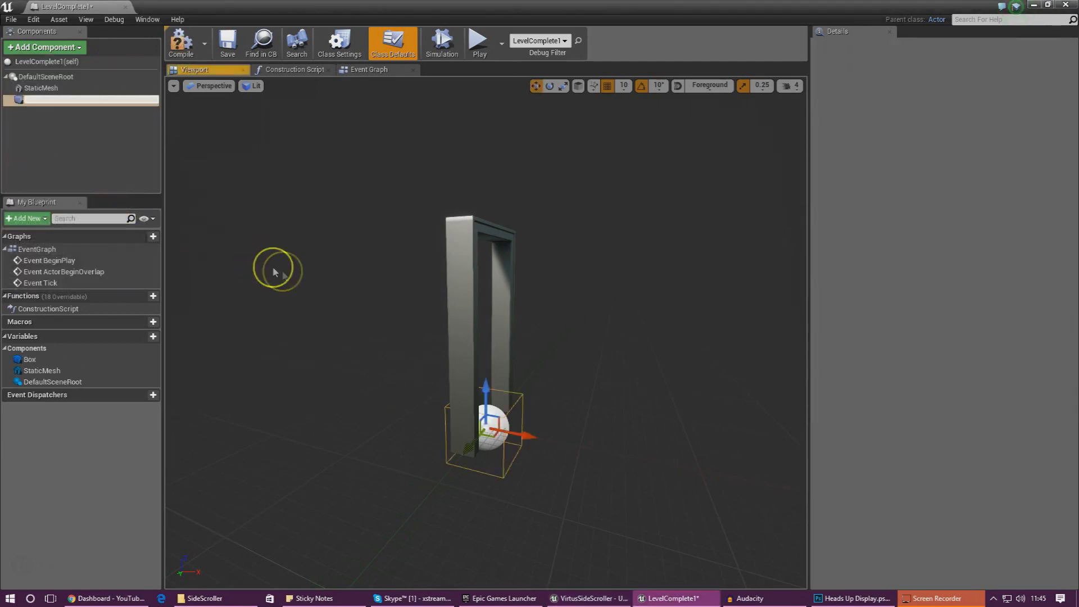
key(Return)
Scale the Box collision along X to about 0.32 so it is as thin as the door frame
right_drag(520, 425, 564, 336)
key(w)
click(563, 85)
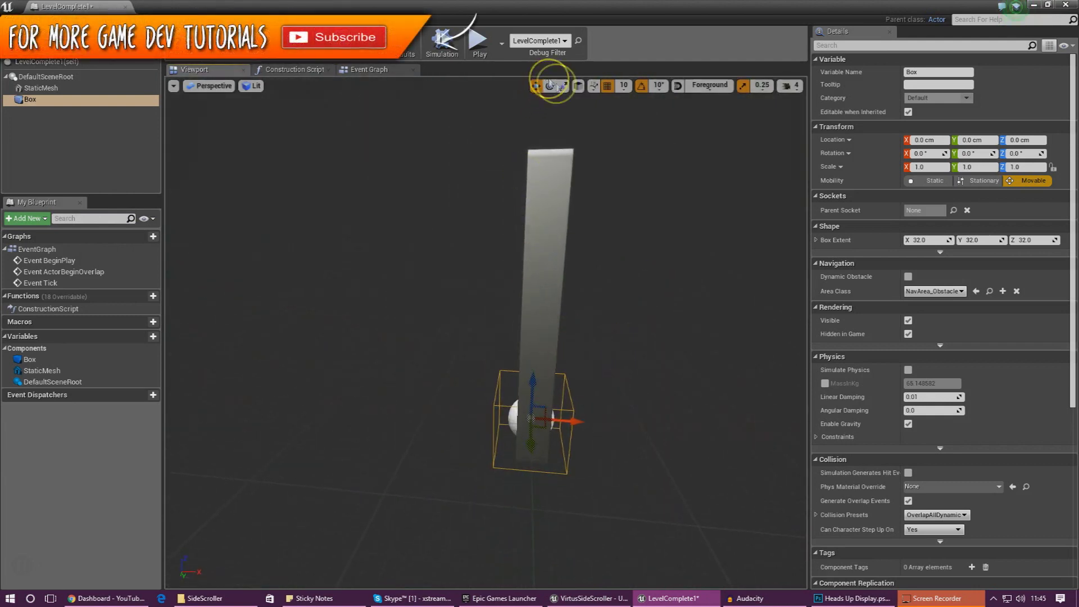
drag(570, 425, 553, 420)
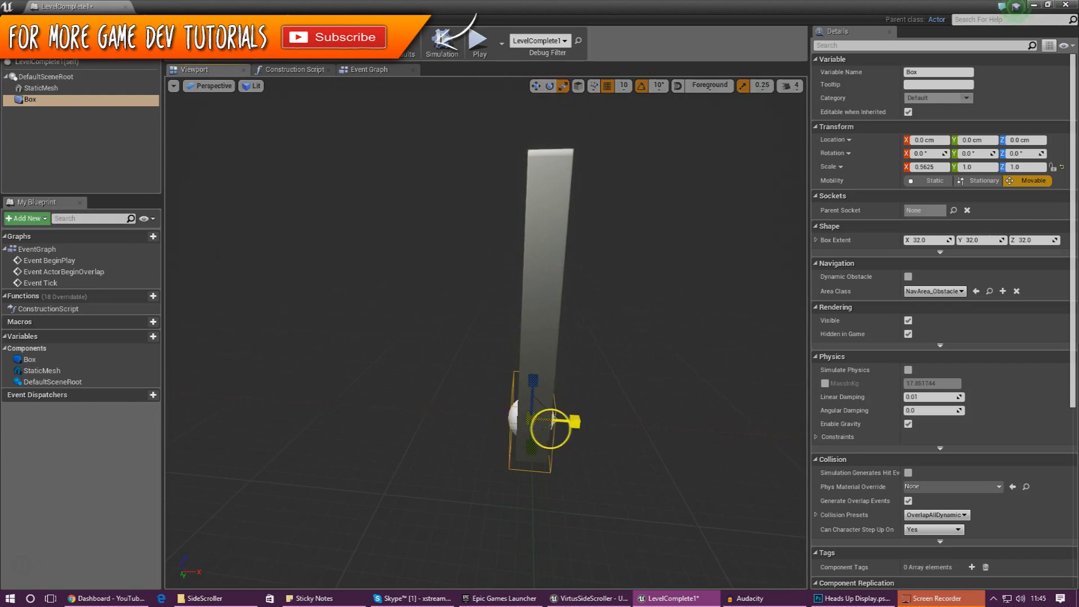
Scale the Box collision to about 1.56 in Y and 3.54 in Z, and raise it to Z 110 cm inside the frame
right_drag(626, 404, 513, 394)
drag(490, 393, 483, 269)
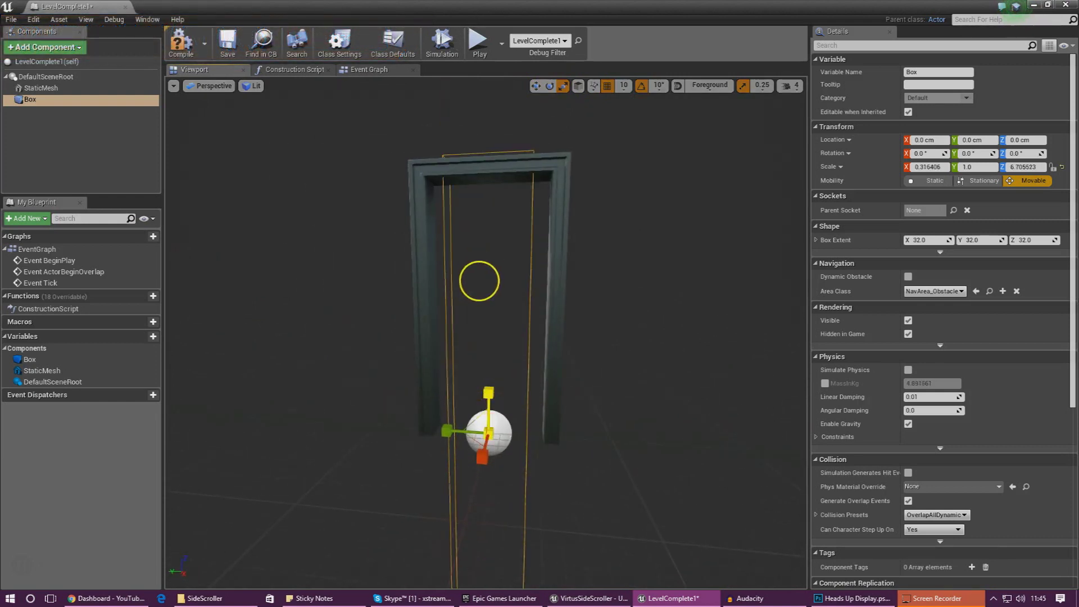
drag(445, 422, 437, 431)
right_drag(588, 451, 924, 473)
key(a)
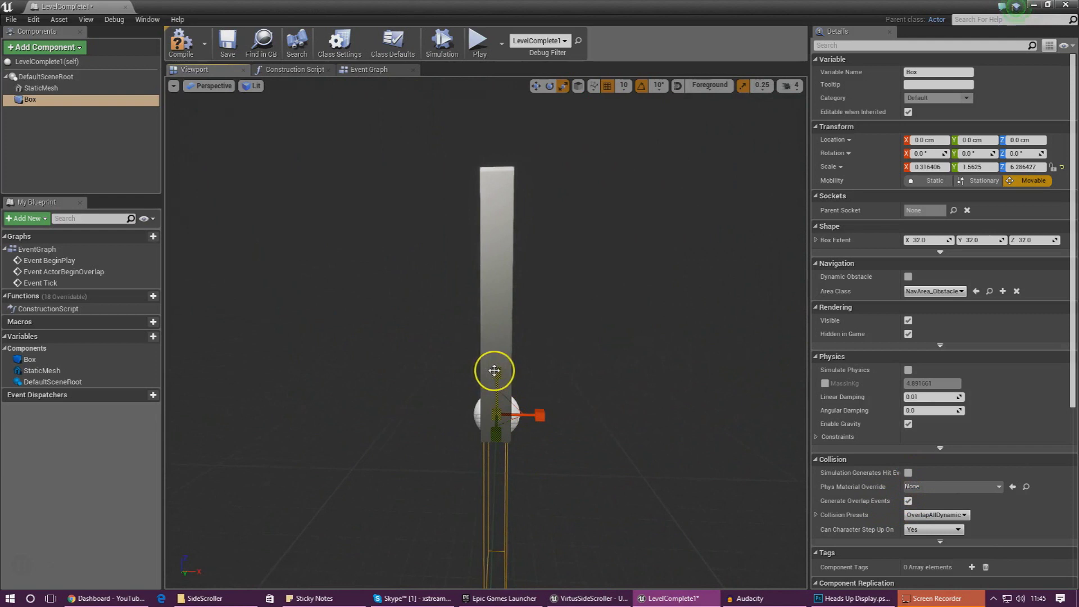
drag(495, 372, 524, 327)
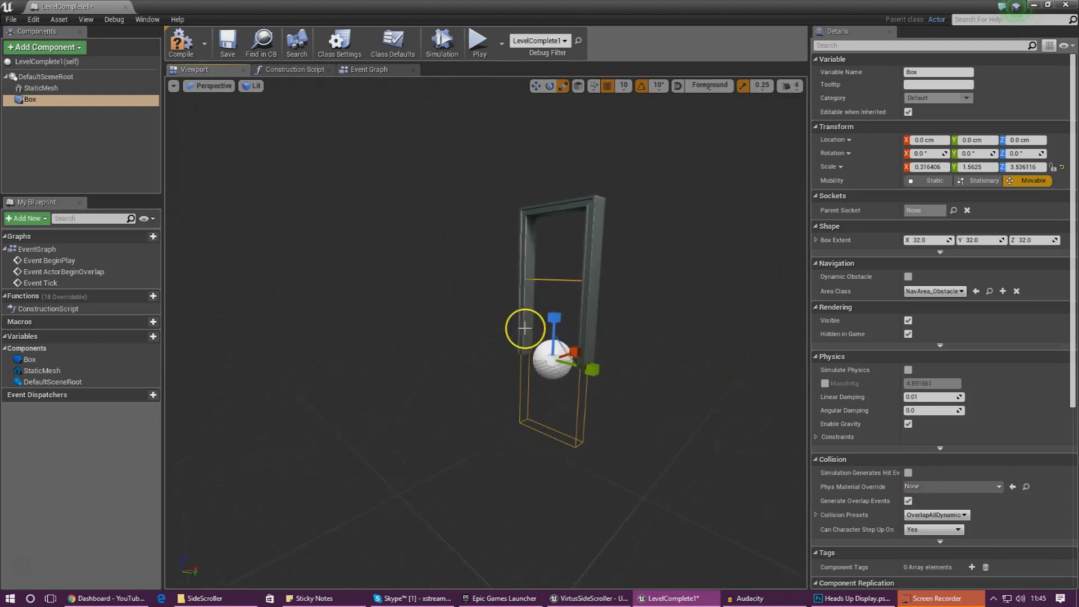
click(536, 87)
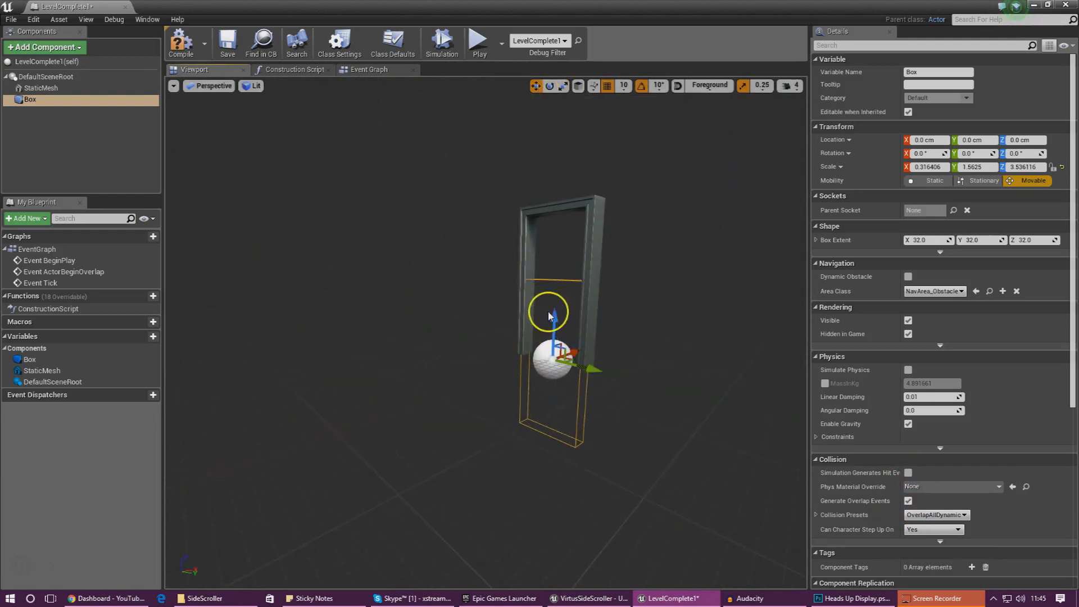
drag(554, 313, 555, 243)
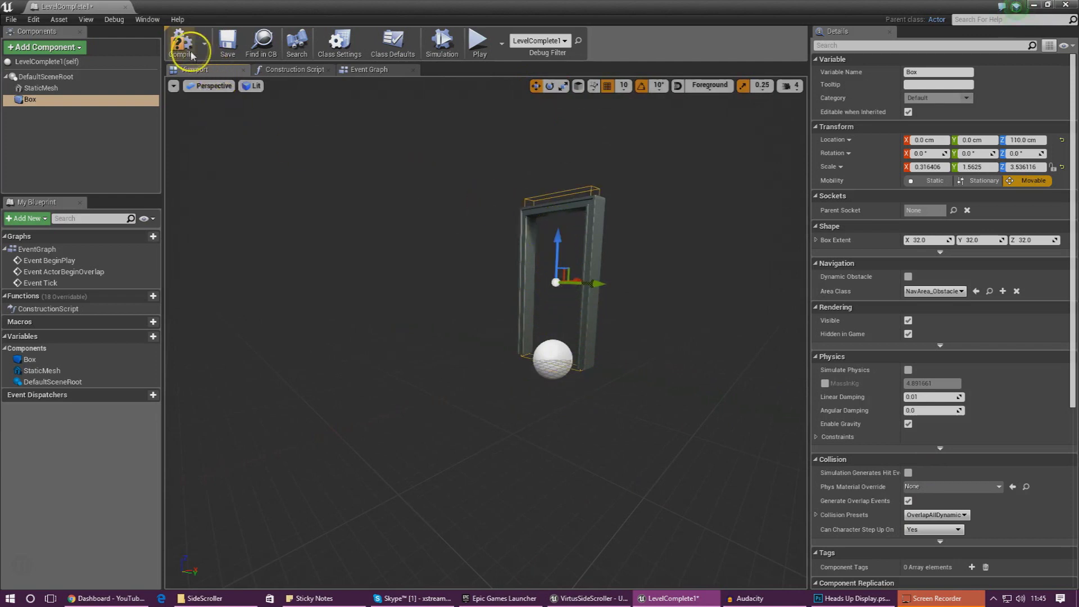
Compile the blueprint, place a Box reference in the Event Graph and add an On Component Begin Overlap event for Box
click(364, 70)
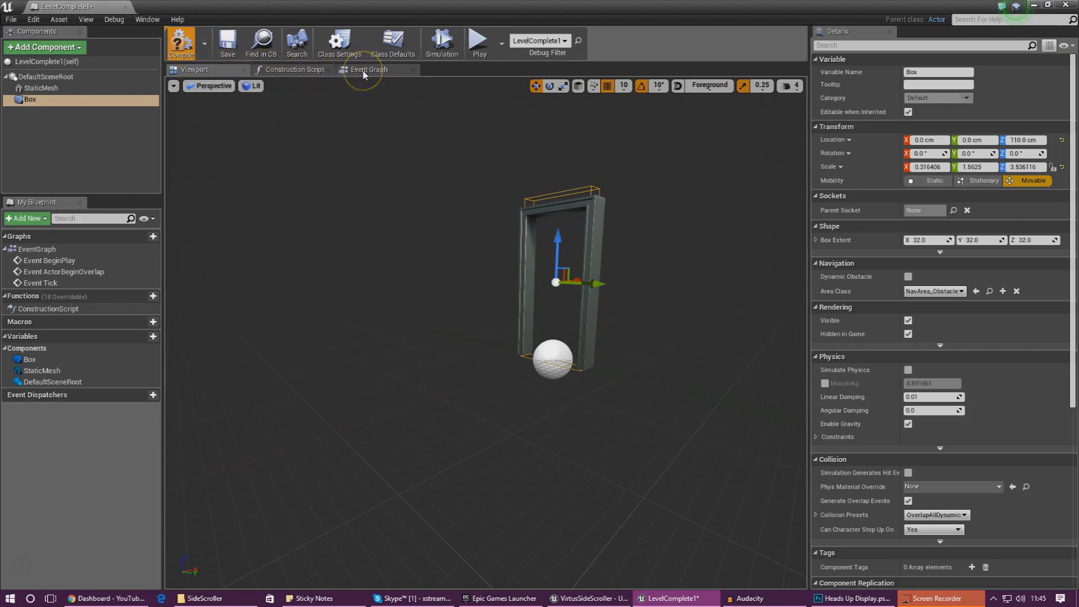
double_click(292, 288)
click(313, 238)
right_drag(298, 231, 433, 256)
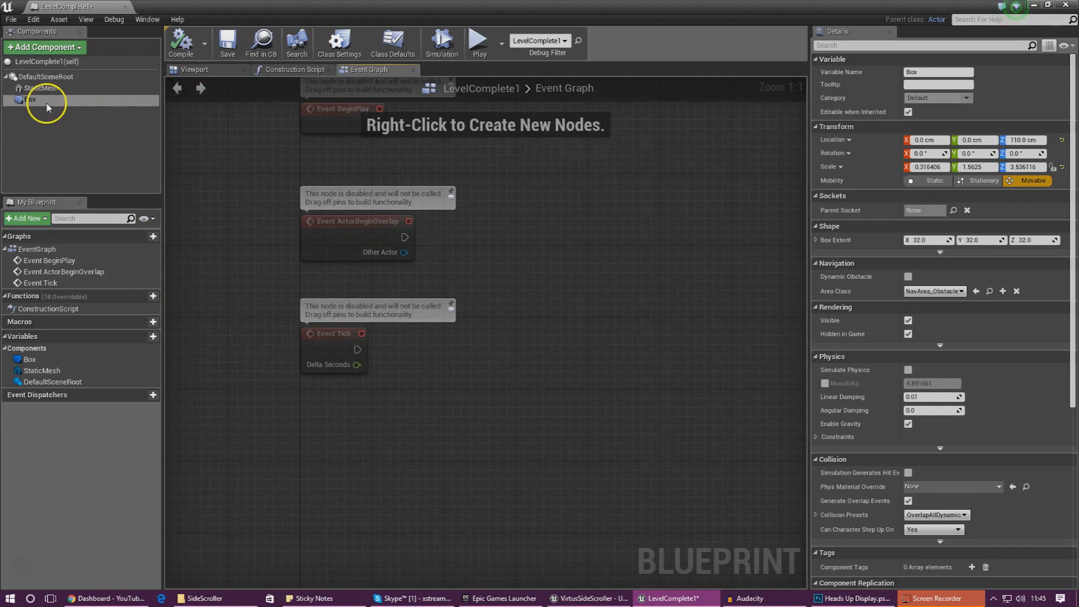
drag(53, 106, 292, 149)
drag(486, 231, 495, 239)
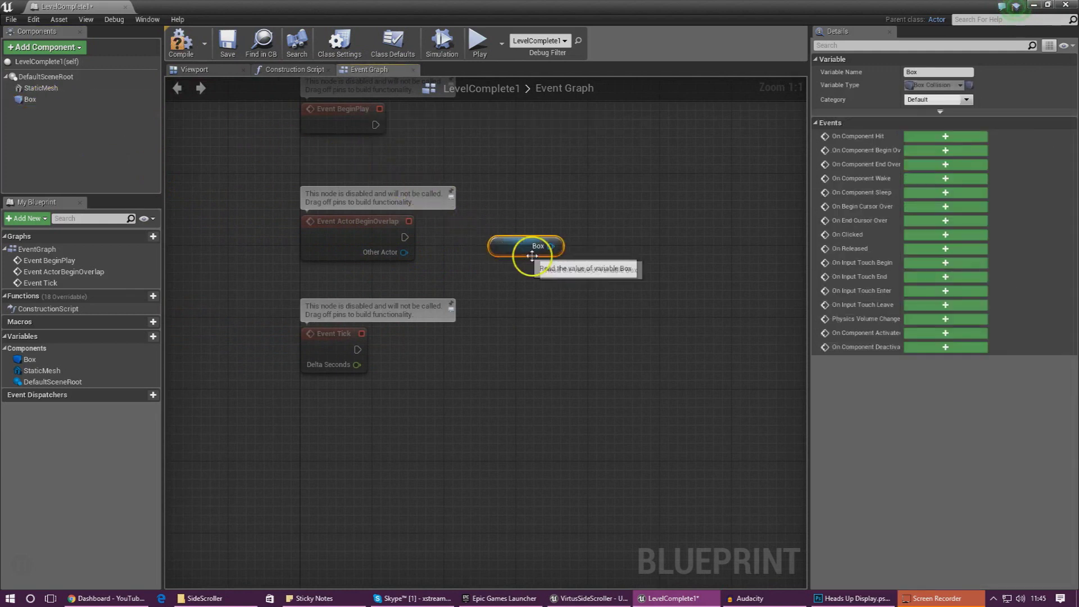
click(922, 150)
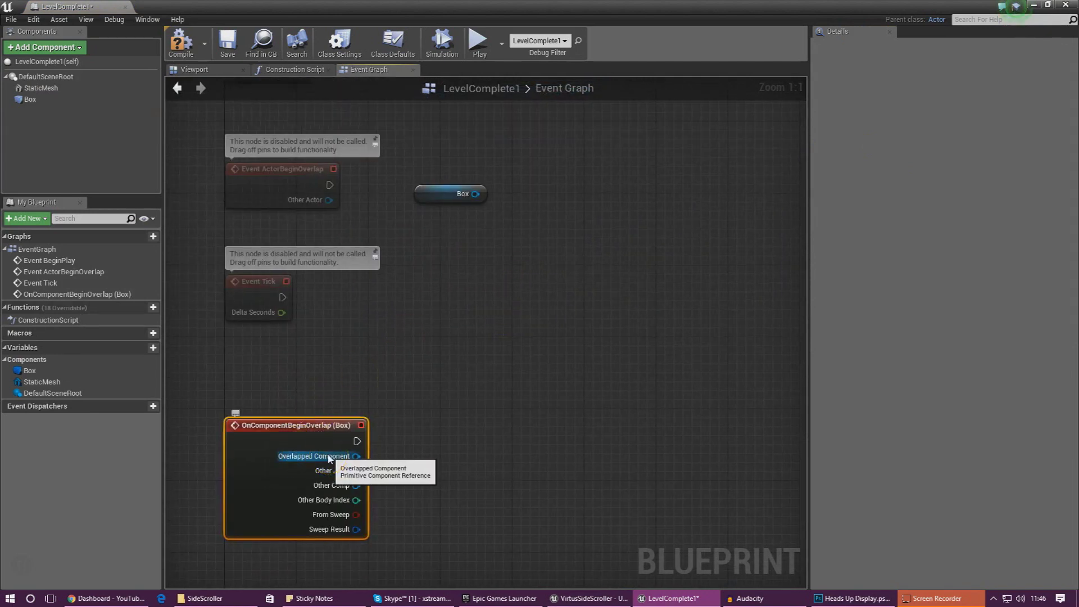
Add a Cast To SideScrollerCharacter node from the overlap event's Other Actor output and place it beside the event
click(348, 433)
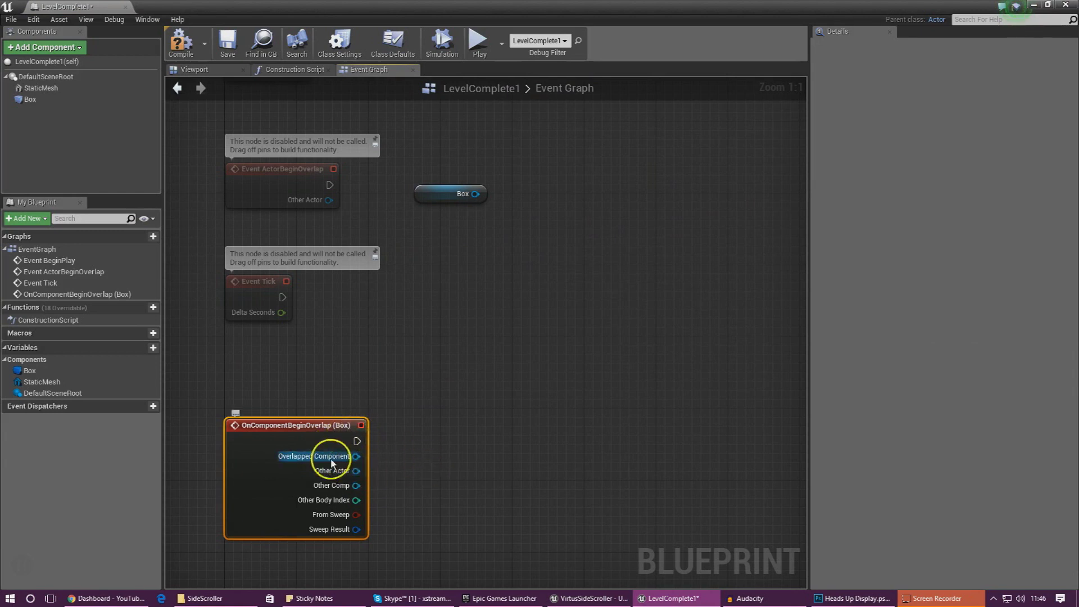
drag(347, 472, 447, 442)
text(cas)
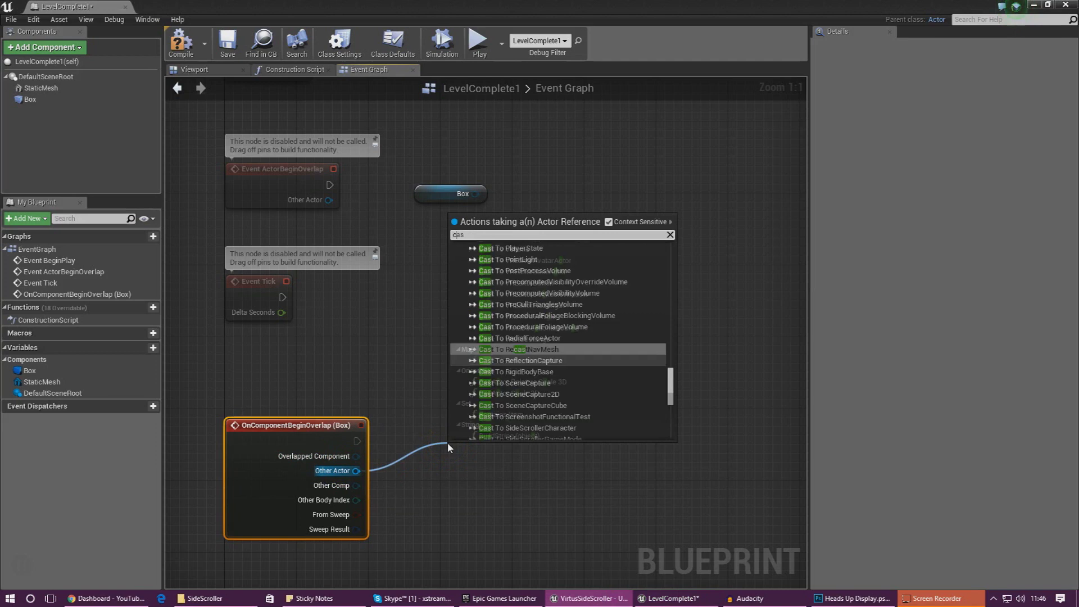
text(t to sidescr)
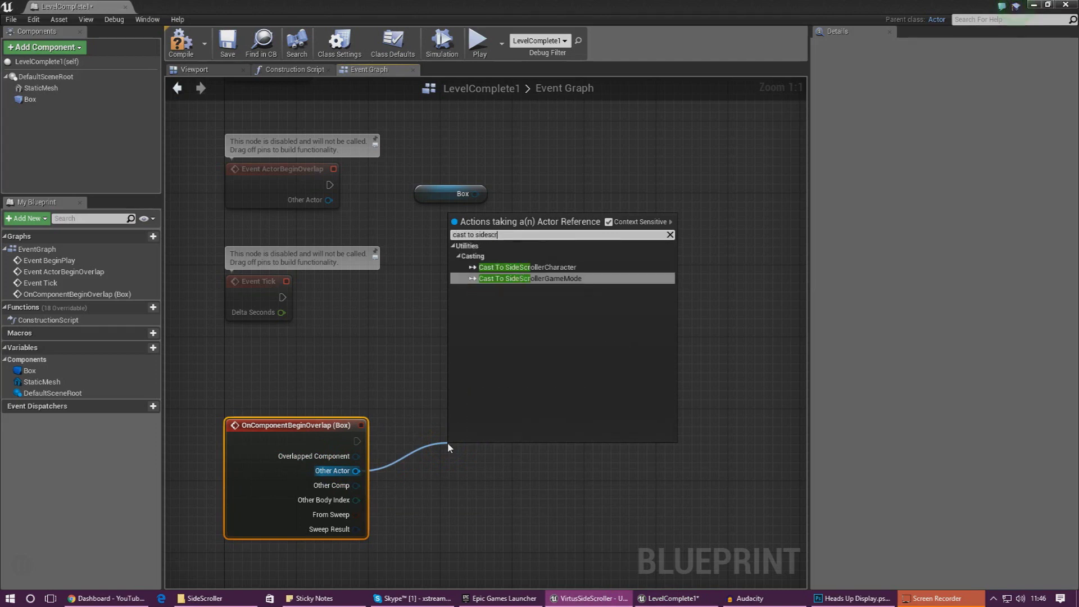
key(Up)
key(Return)
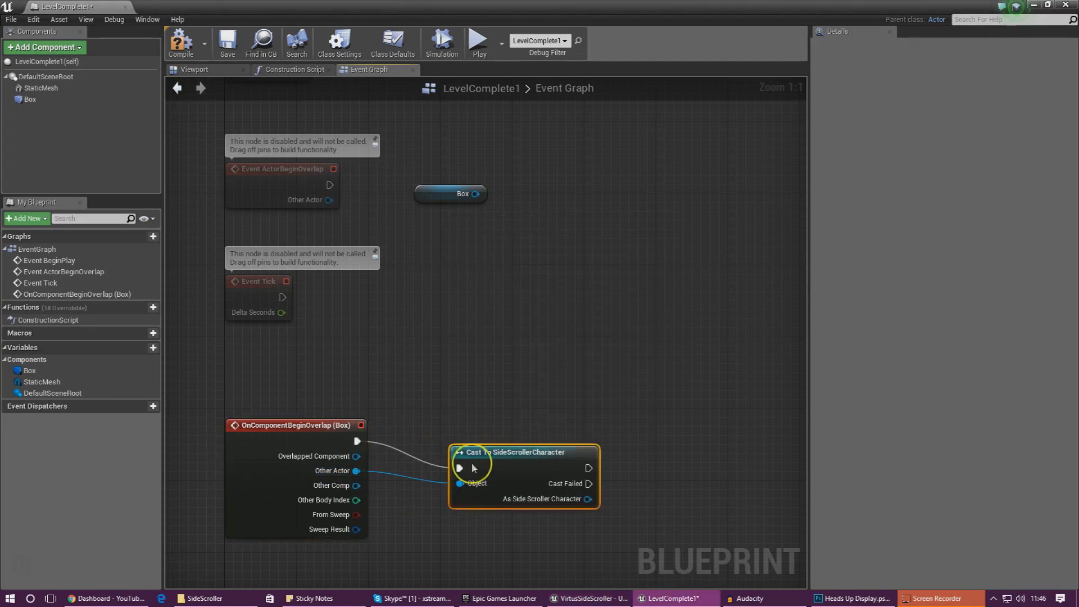
drag(498, 458, 479, 428)
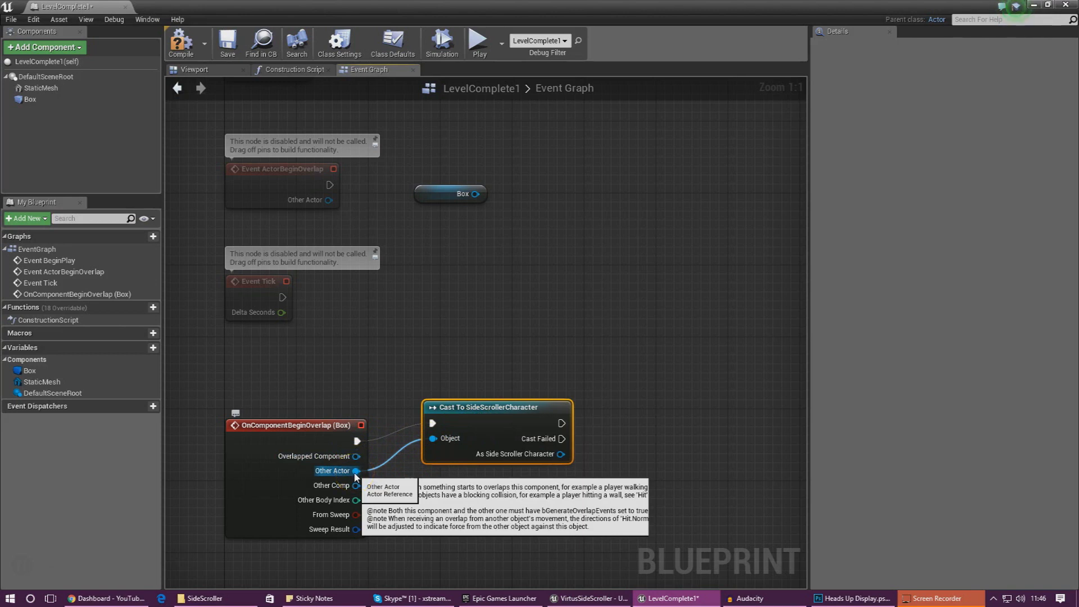
Add a Print String node to the successful cast output and set its In String to "Level Complete"
right_drag(565, 366, 443, 370)
click(415, 313)
drag(445, 382, 526, 363)
text(print)
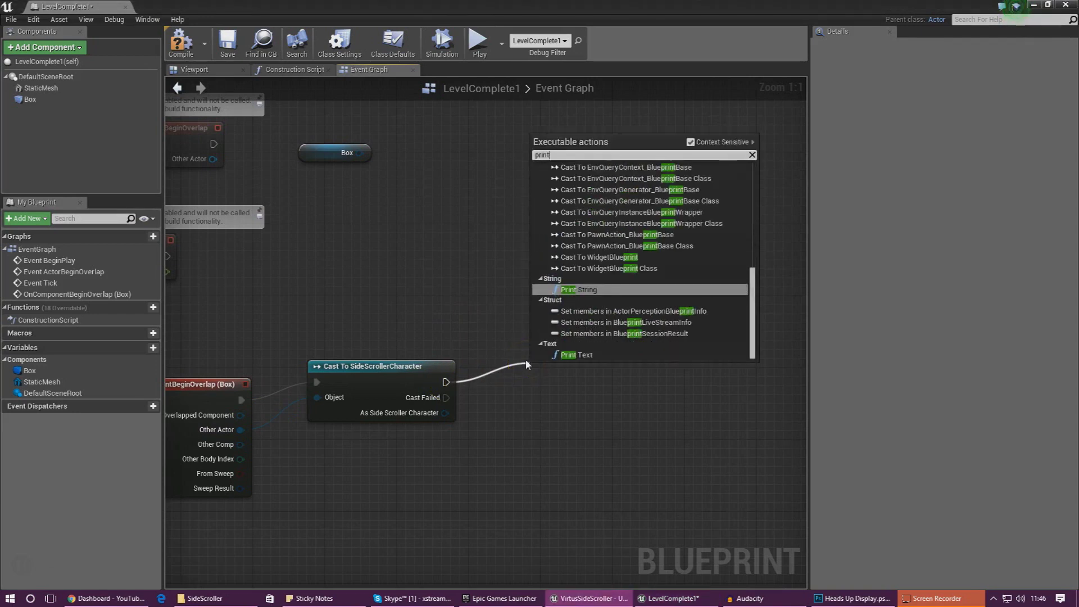
key(Return)
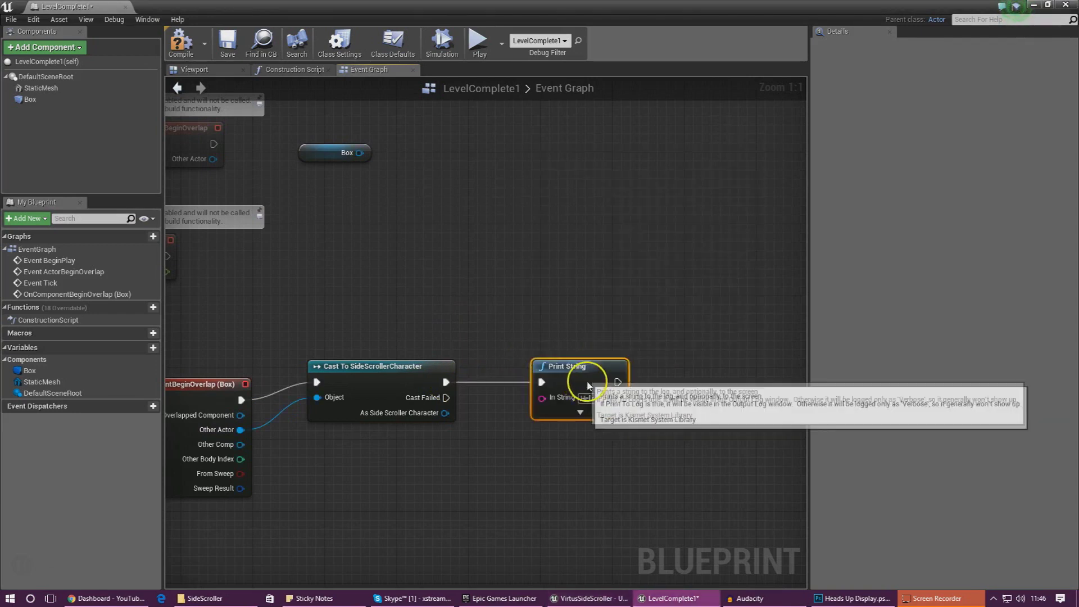
drag(545, 388, 536, 352)
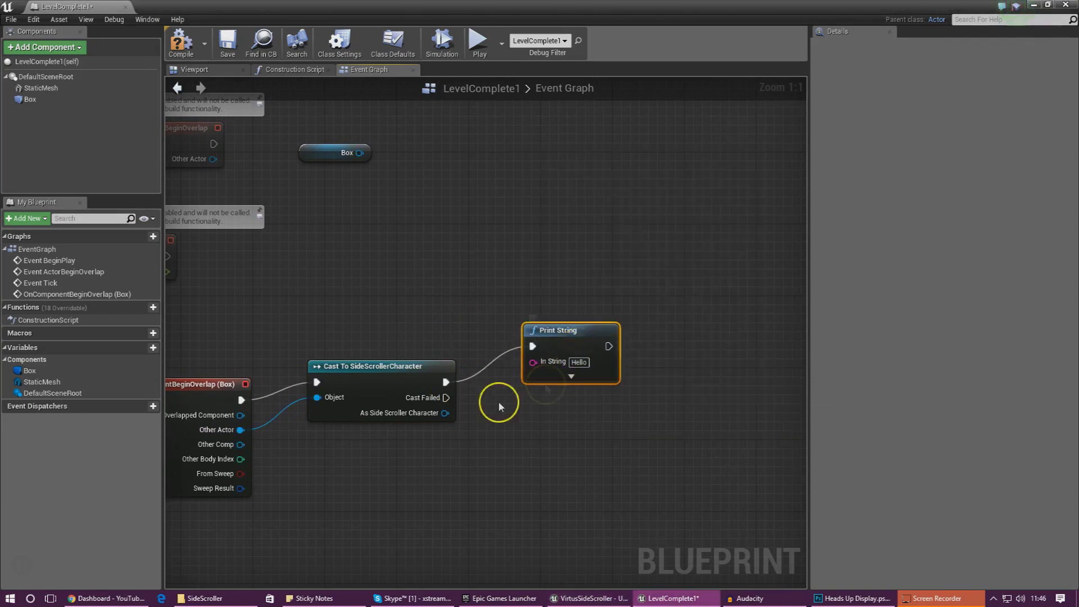
click(583, 362)
text(L)
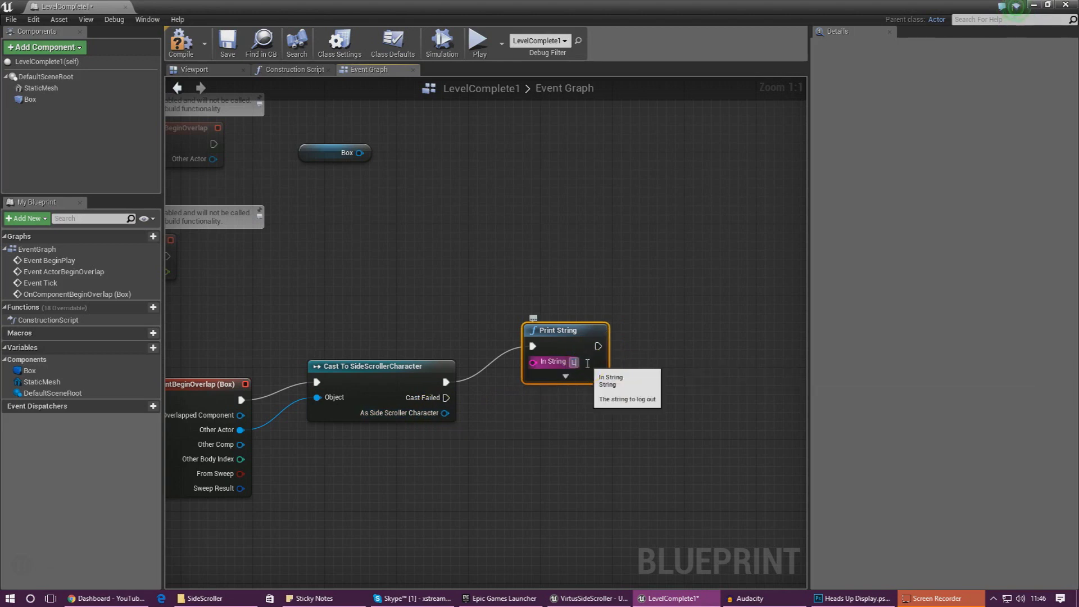
text(evel Complete)
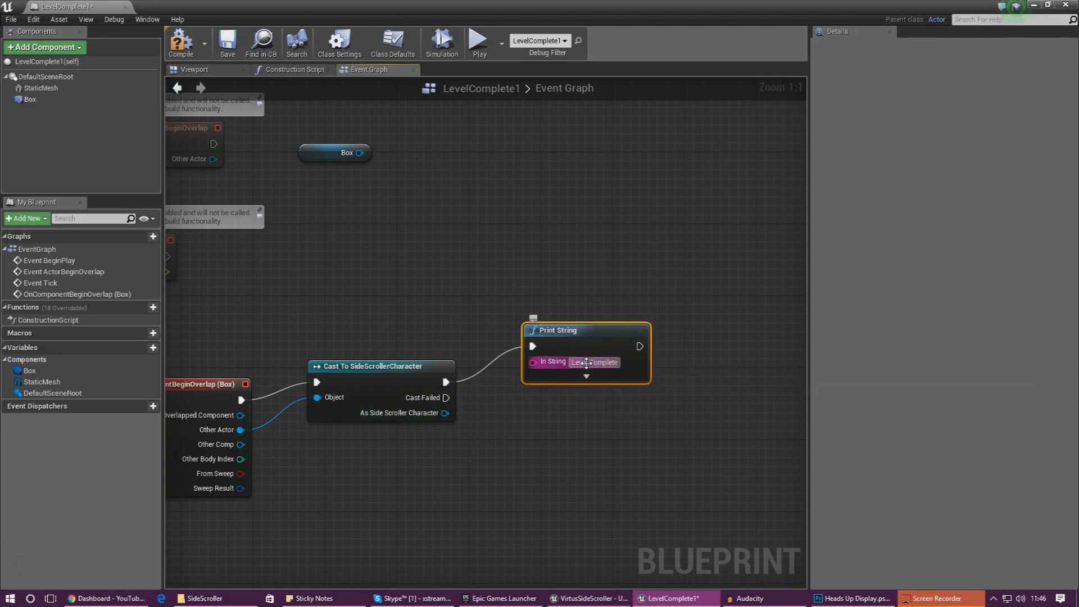
key(Return)
Compile the LevelComplete1 blueprint and return to the SideScrollerExampleMap level
click(178, 19)
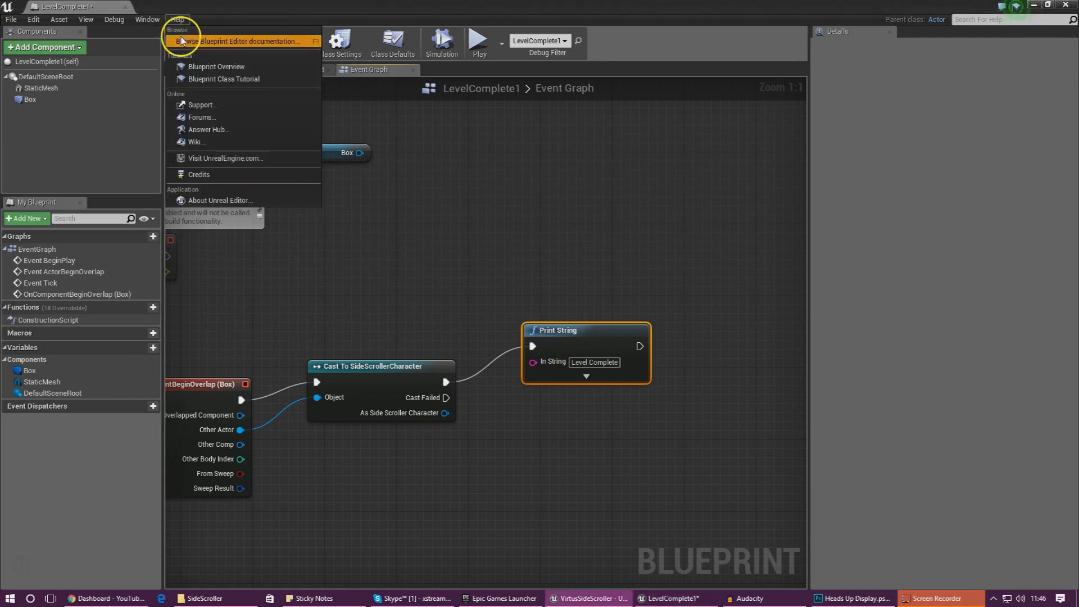
click(217, 9)
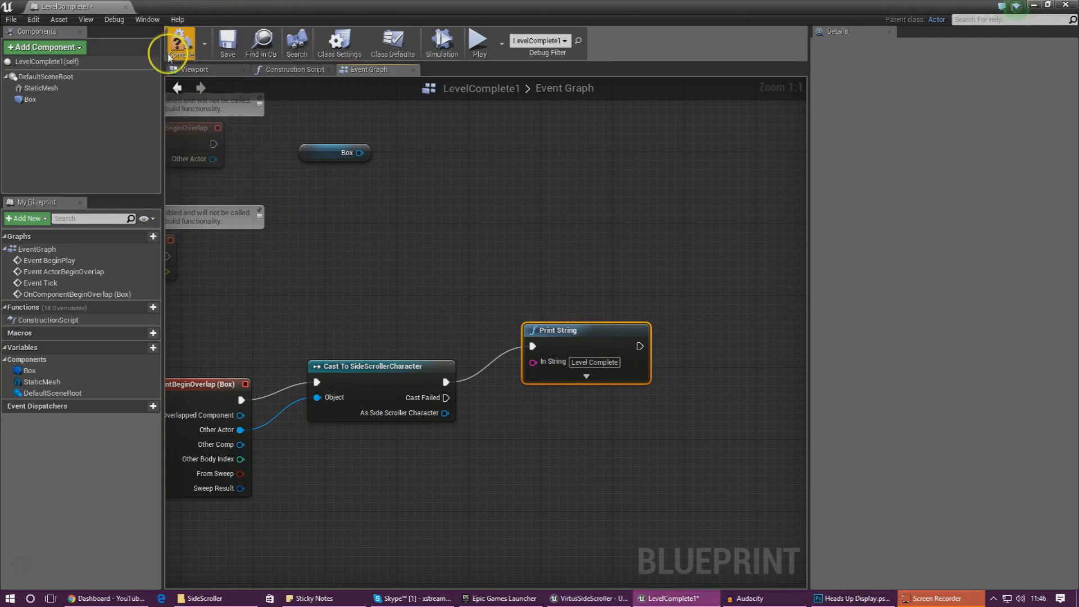
click(122, 7)
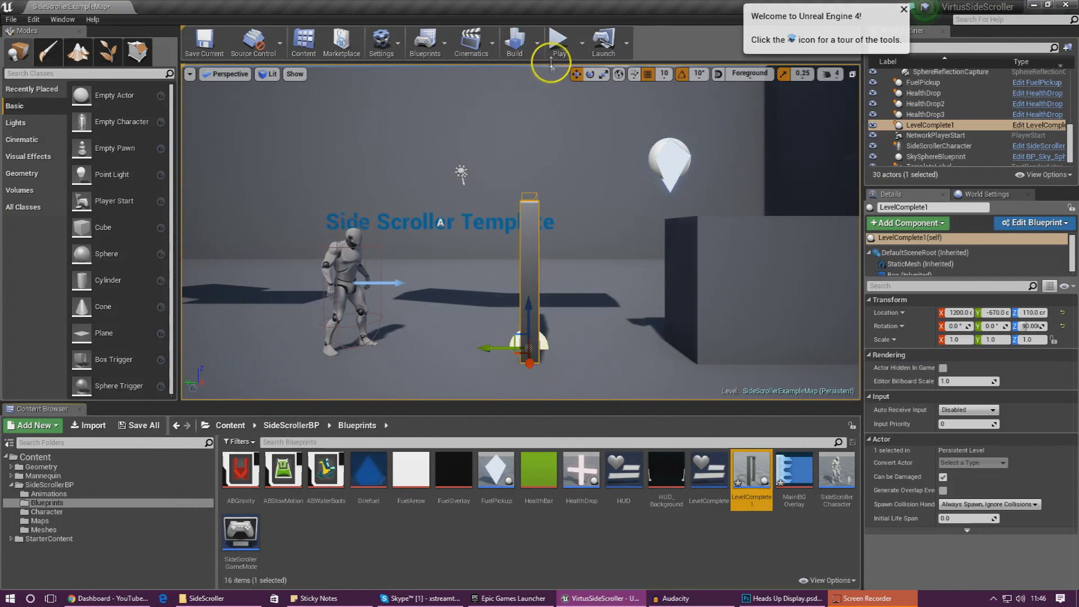
Play the level and run the character repeatedly through the door frame to test the overlap message
click(560, 45)
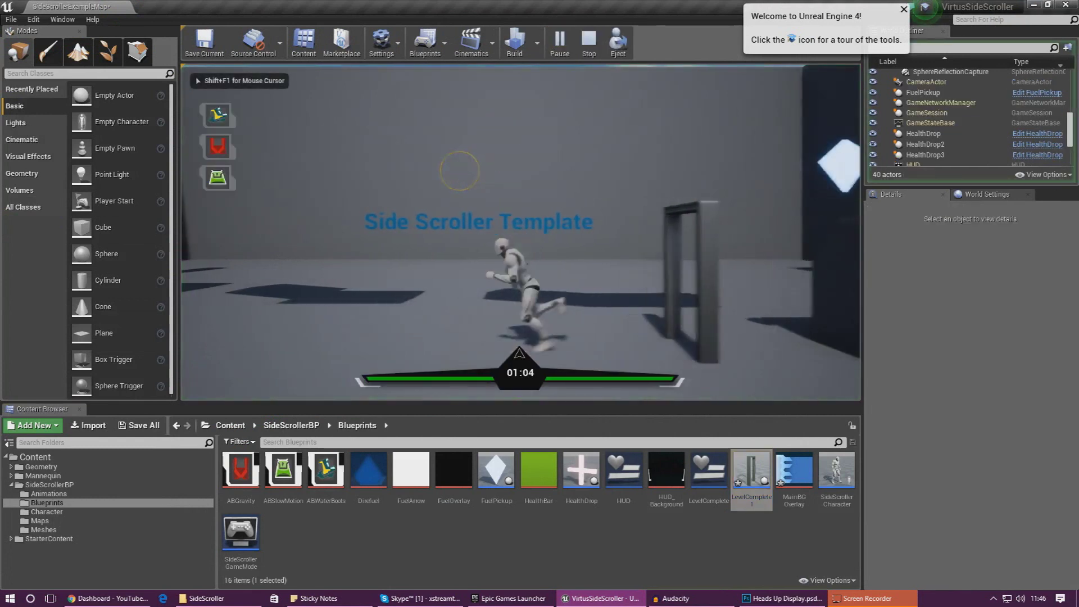
key(a)
key(d)
key(a)
key(d)
key(a)
key(d)
key(a)
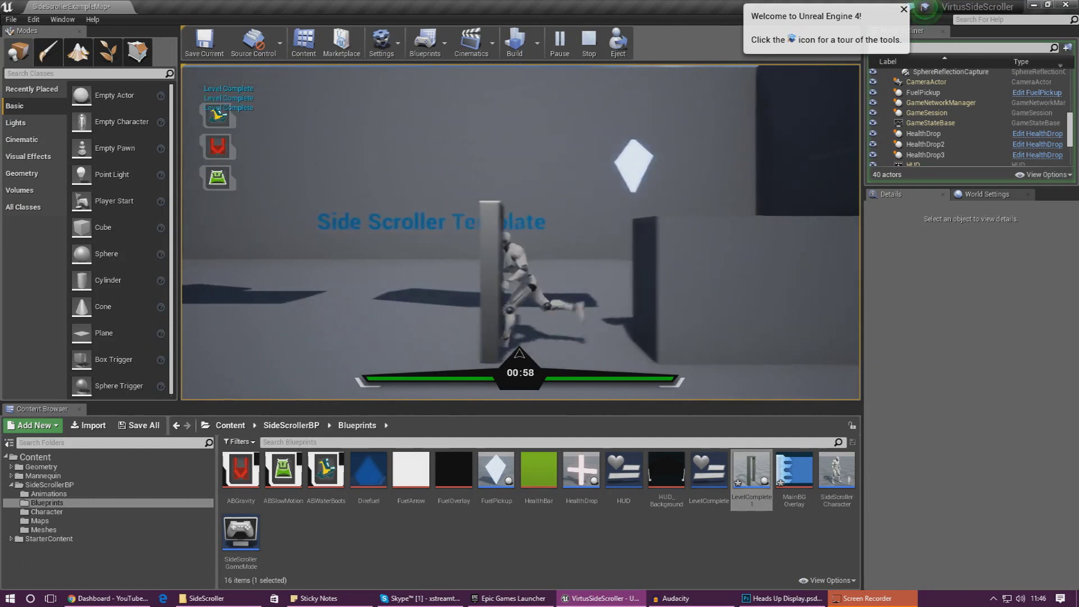
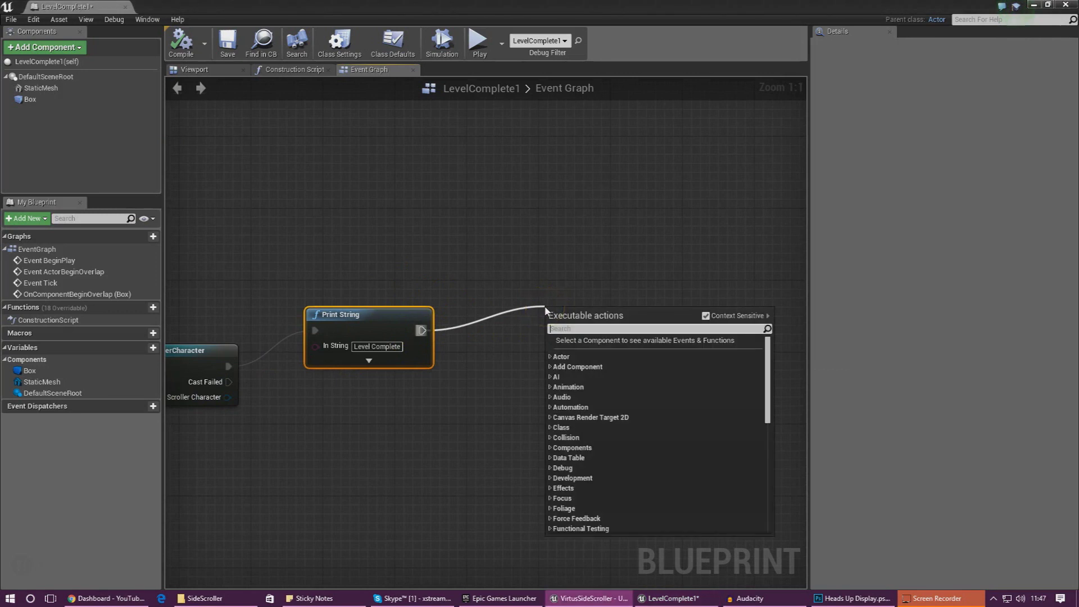
Add a Create Widget node to the Print String execution output and place it beside that node
text(id)
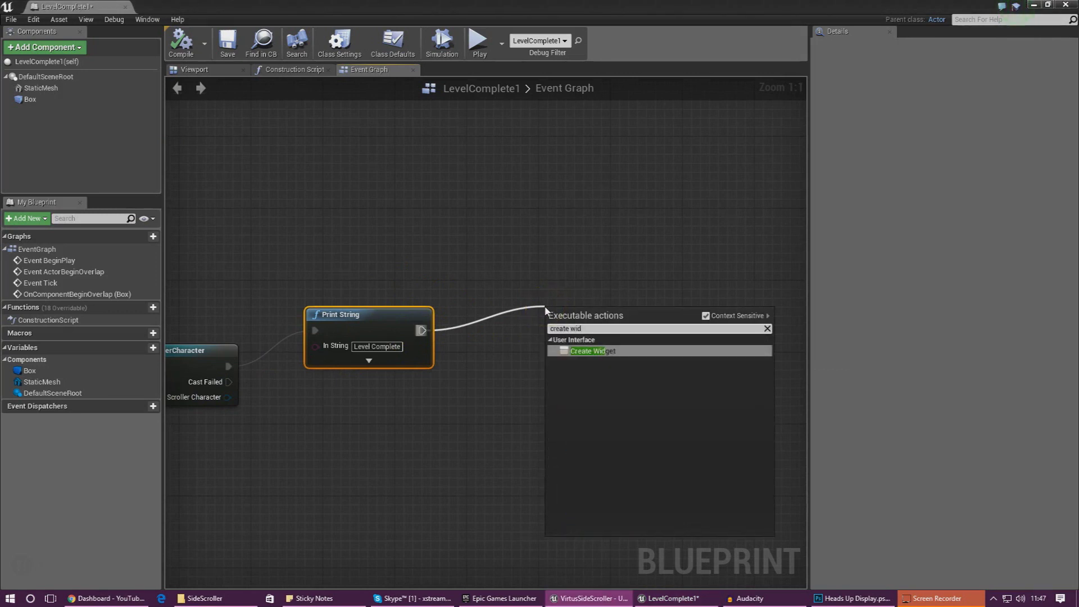
key(Return)
drag(596, 321, 577, 291)
right_drag(624, 208, 482, 181)
Add an Add to Viewport node from the widget's Return Value and set the widget class to Level Complete
drag(539, 292, 612, 264)
text(add to)
key(Return)
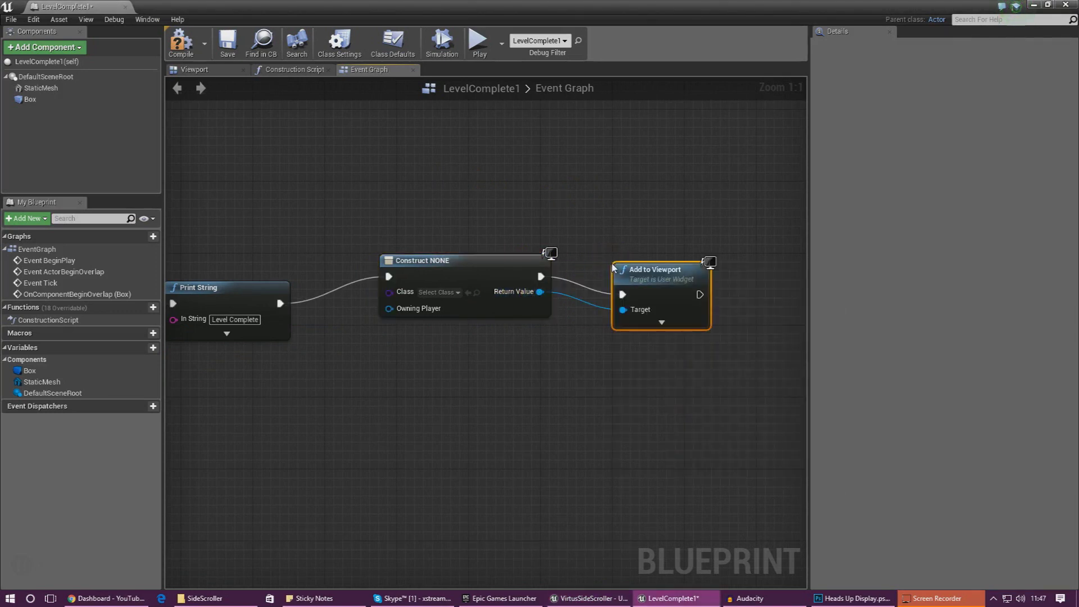
drag(631, 269, 631, 213)
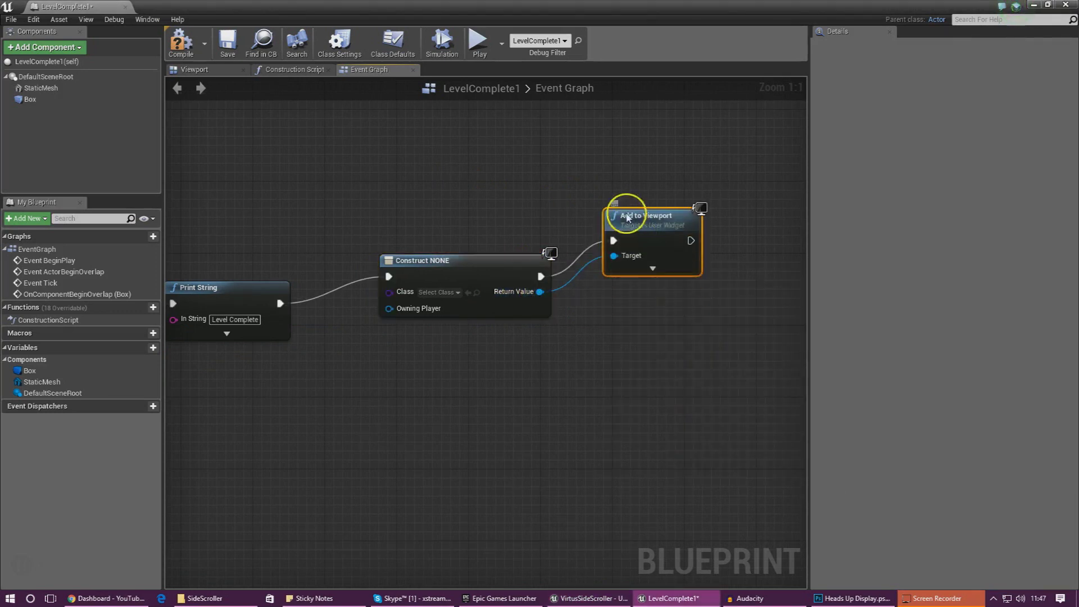
click(438, 292)
click(459, 338)
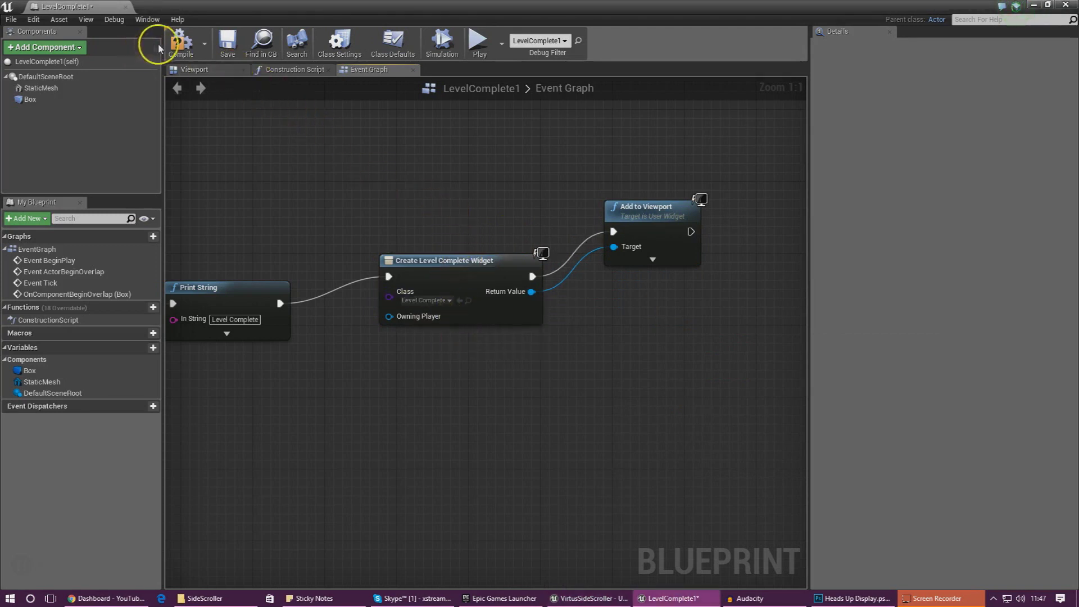
Compile and close the LevelComplete1 blueprint, and play the level to test the completion overlay at the door frame
click(181, 42)
click(125, 6)
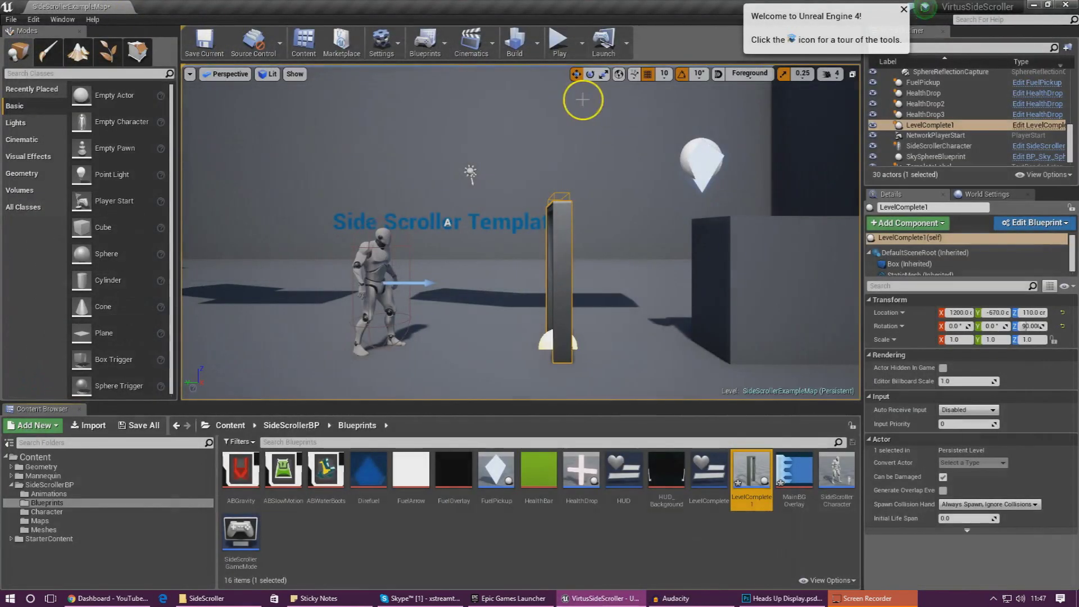
click(561, 42)
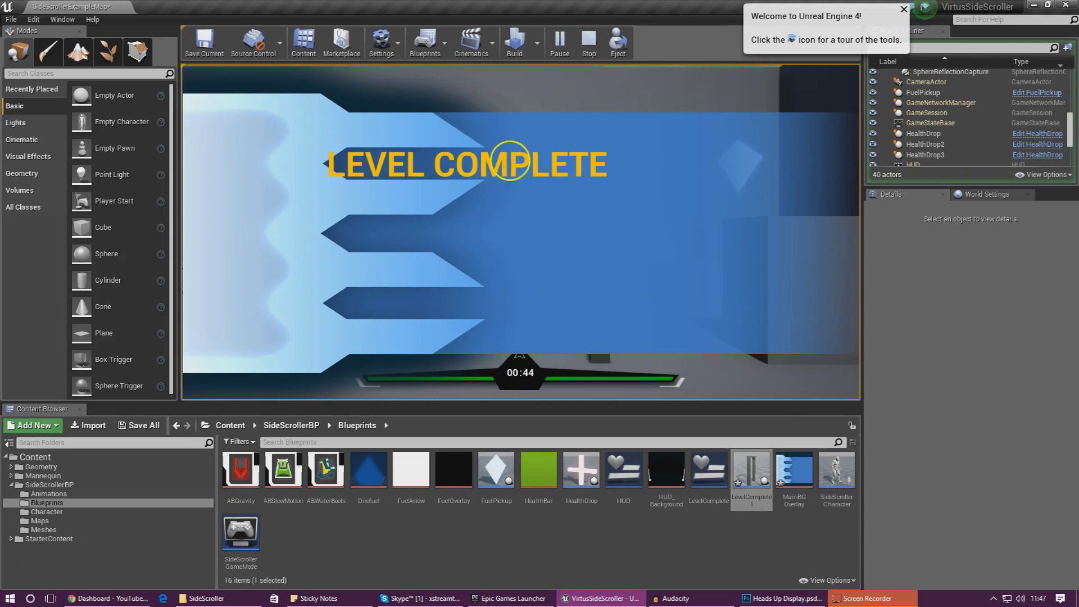
key(Escape)
In LevelComplete1's event graph, add a Set Game Paused node after Add to Viewport with Paused enabled
double_click(749, 469)
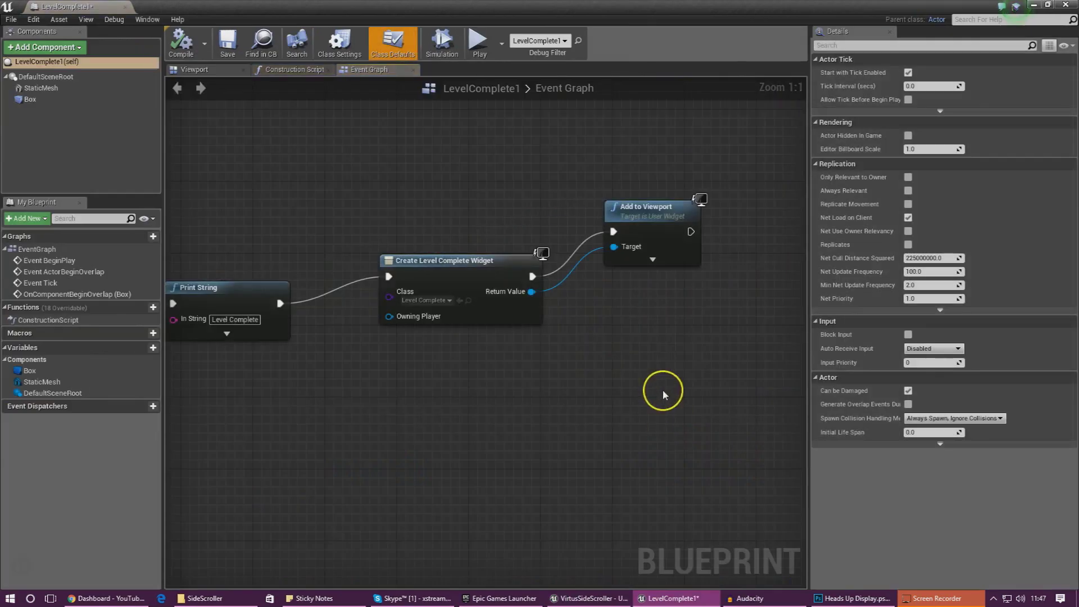
right_drag(679, 350, 439, 374)
drag(449, 255, 489, 255)
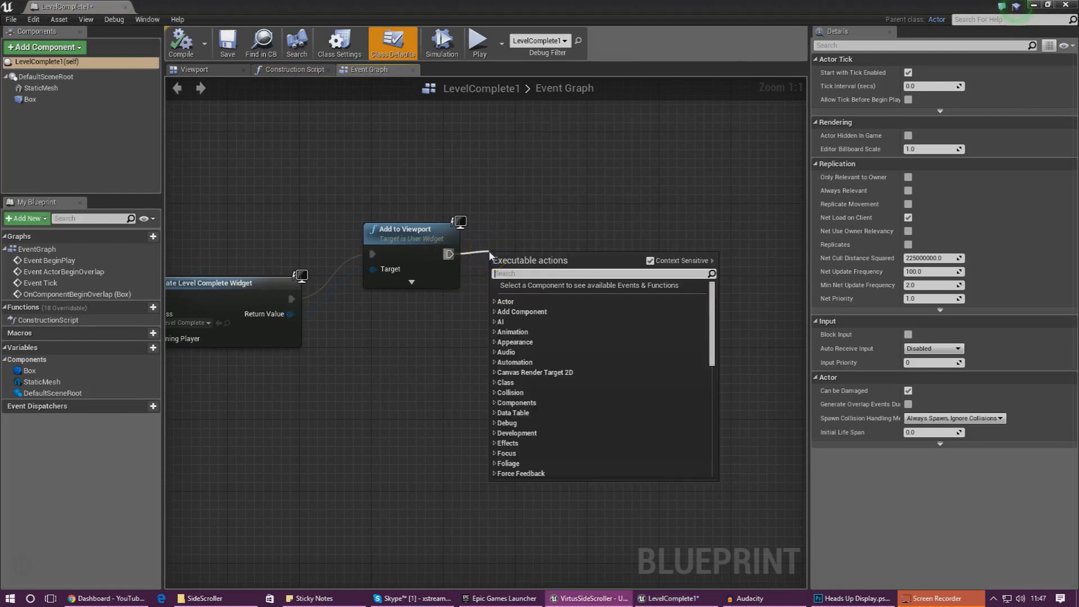
text(pause game)
key(Return)
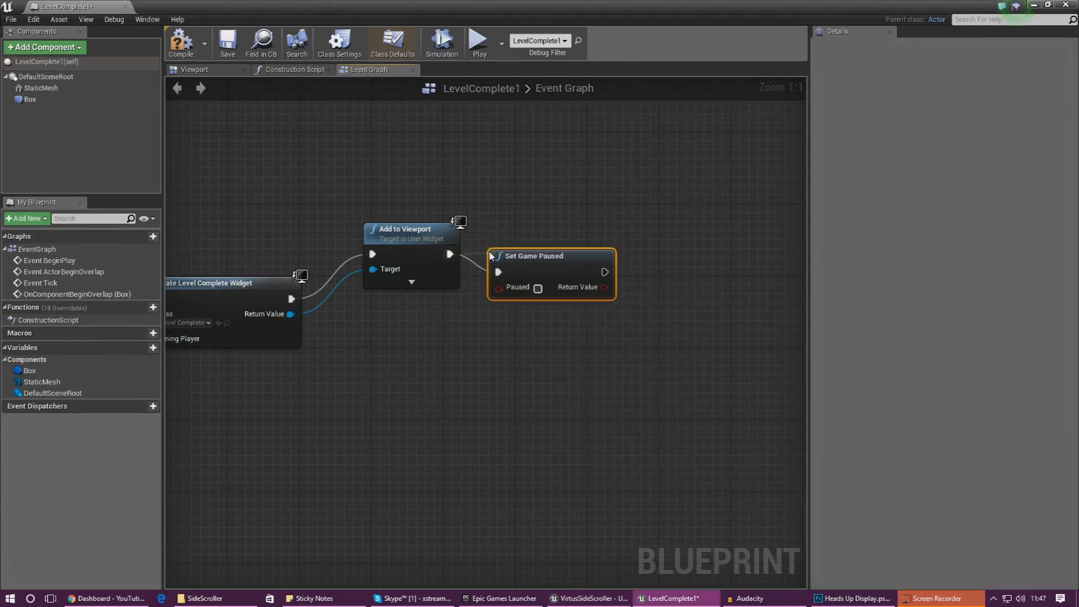
click(538, 289)
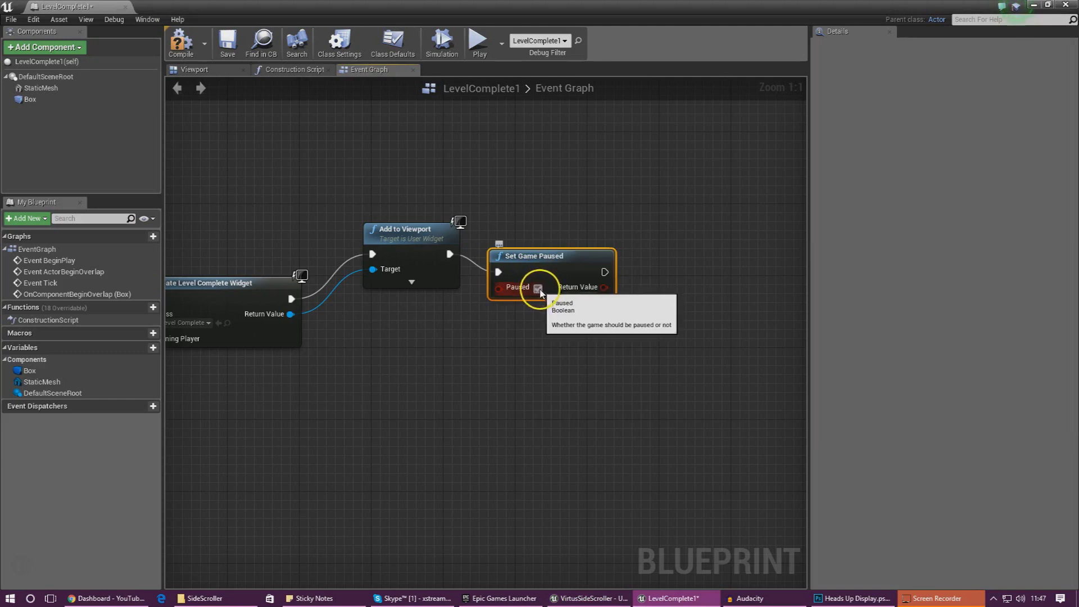
drag(542, 254, 567, 217)
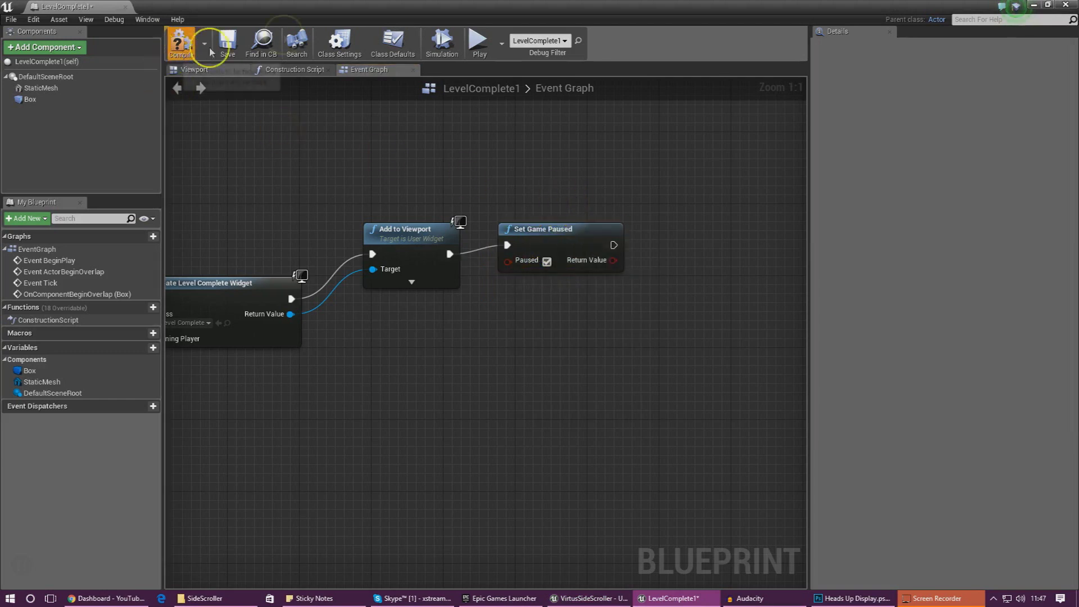
Return to the level and play it through the door frame to test pausing on completion
double_click(378, 7)
click(724, 8)
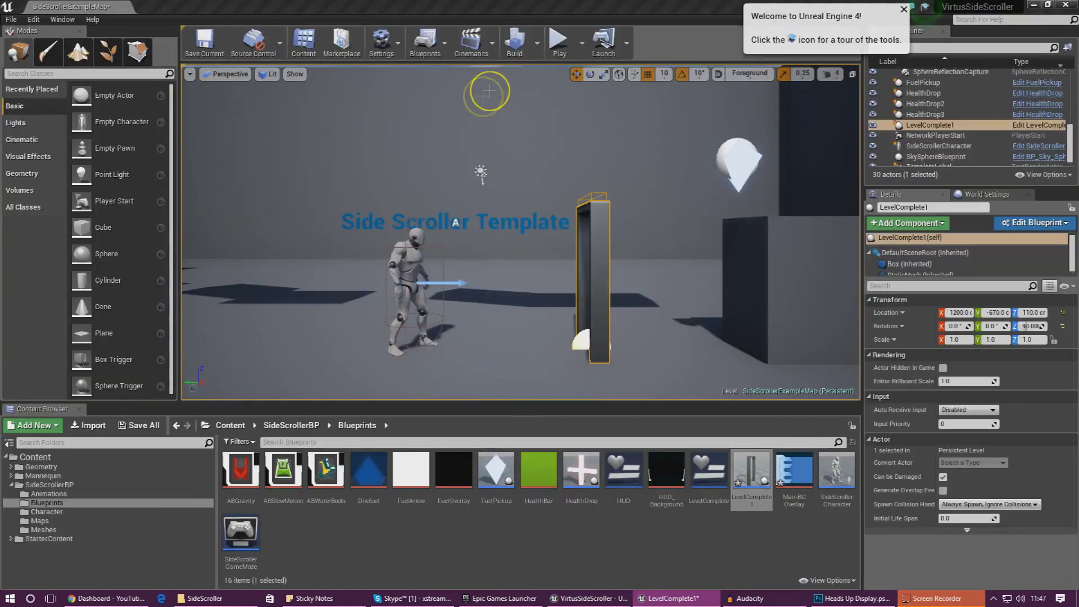
click(561, 43)
click(477, 257)
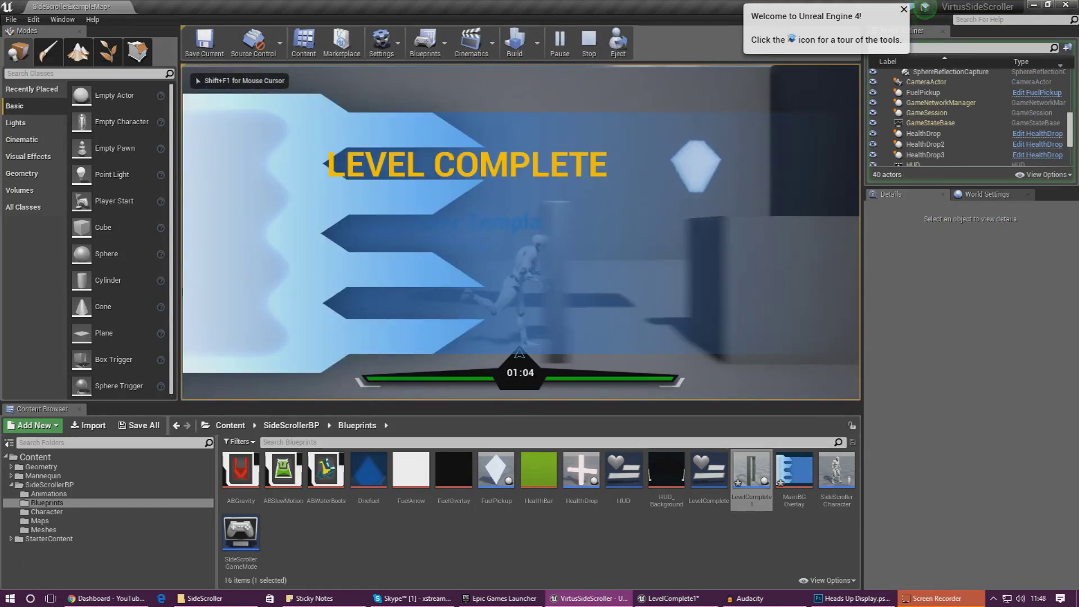
key(Escape)
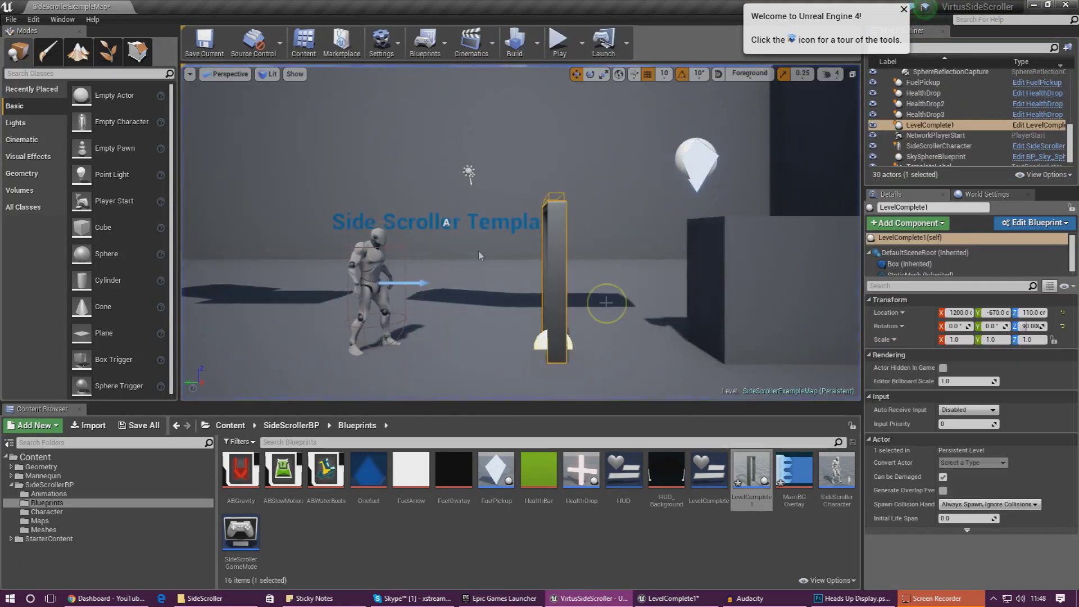
Open the LevelComplete widget blueprint in its designer
mouse_move(750, 476)
double_click(794, 475)
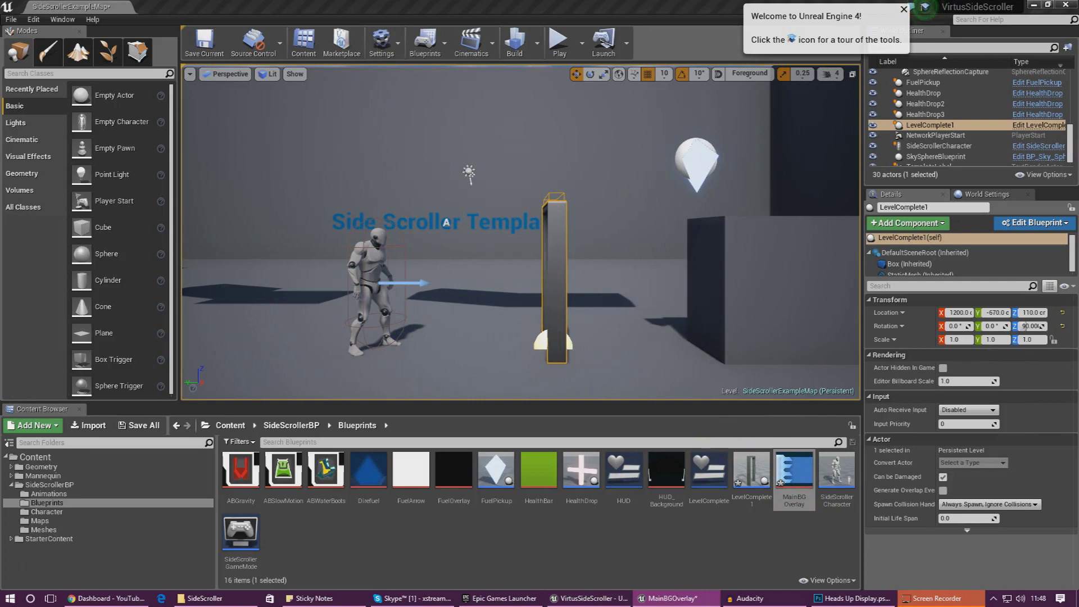
double_click(709, 492)
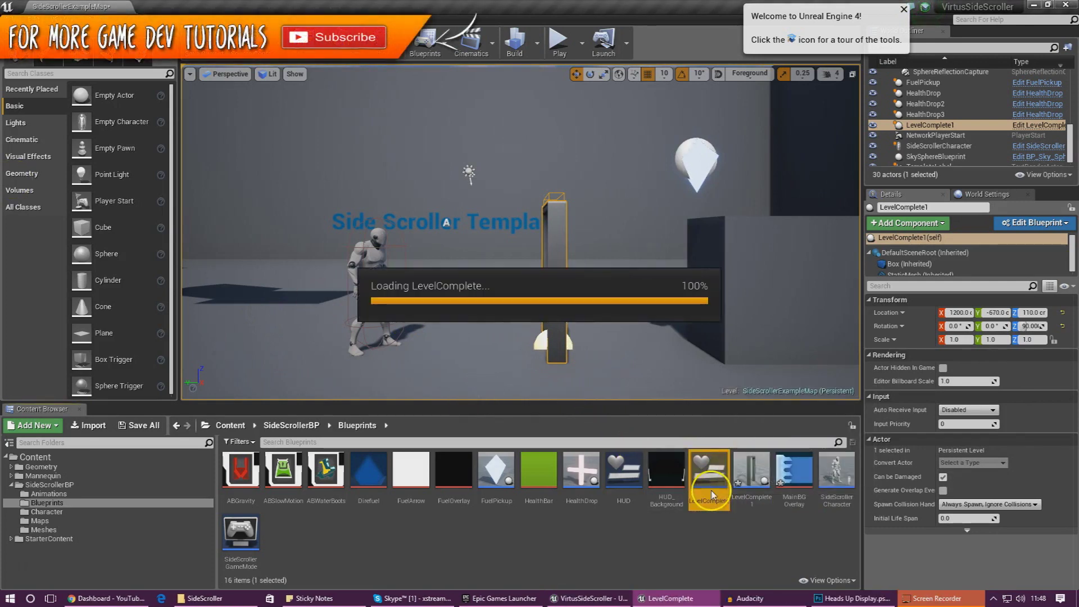
drag(271, 245, 482, 0)
scroll(336, 126, up, 9)
Anchor the LEVEL COMPLETE text to stretch across the full canvas and return to the level
right_drag(338, 133, 494, 193)
click(496, 183)
click(953, 127)
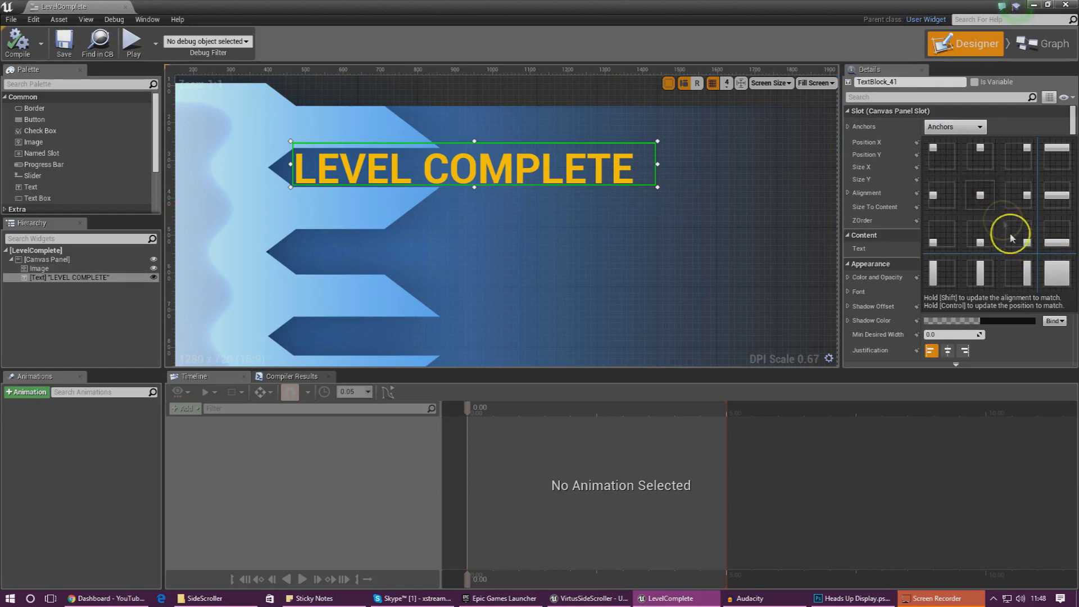
click(1053, 268)
drag(612, 6, 3, 47)
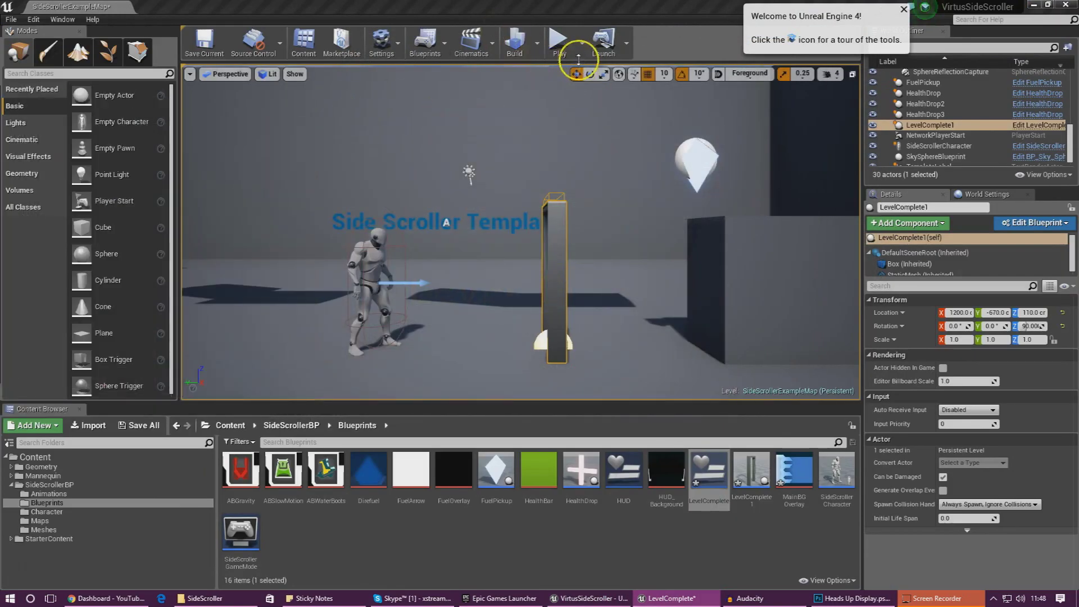
Play the level and run the character through the door frame to check the stretched text anchor
click(567, 58)
click(543, 162)
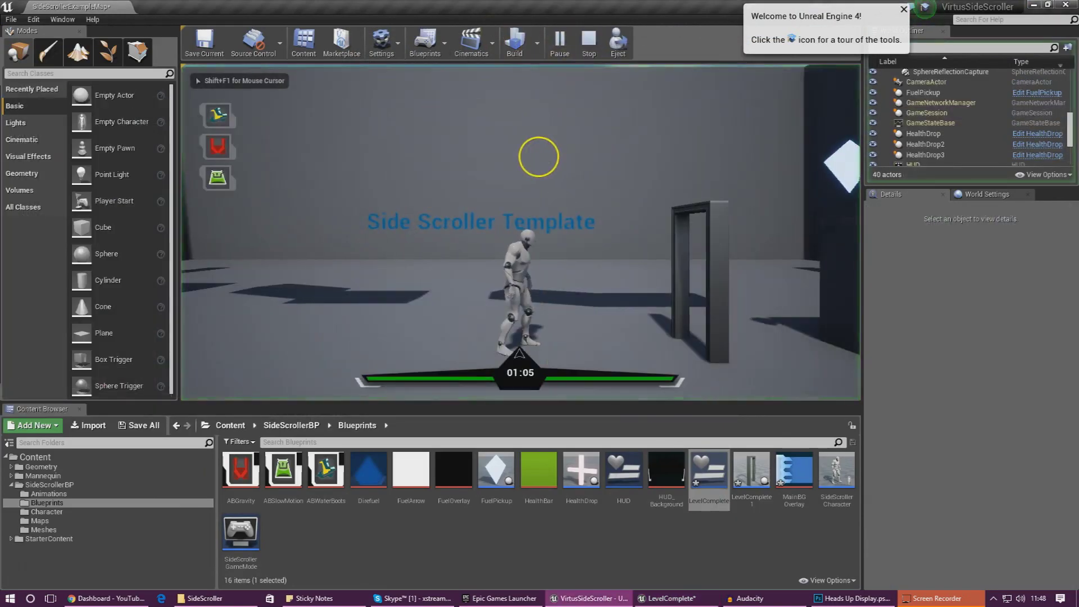
key(d)
key(Escape)
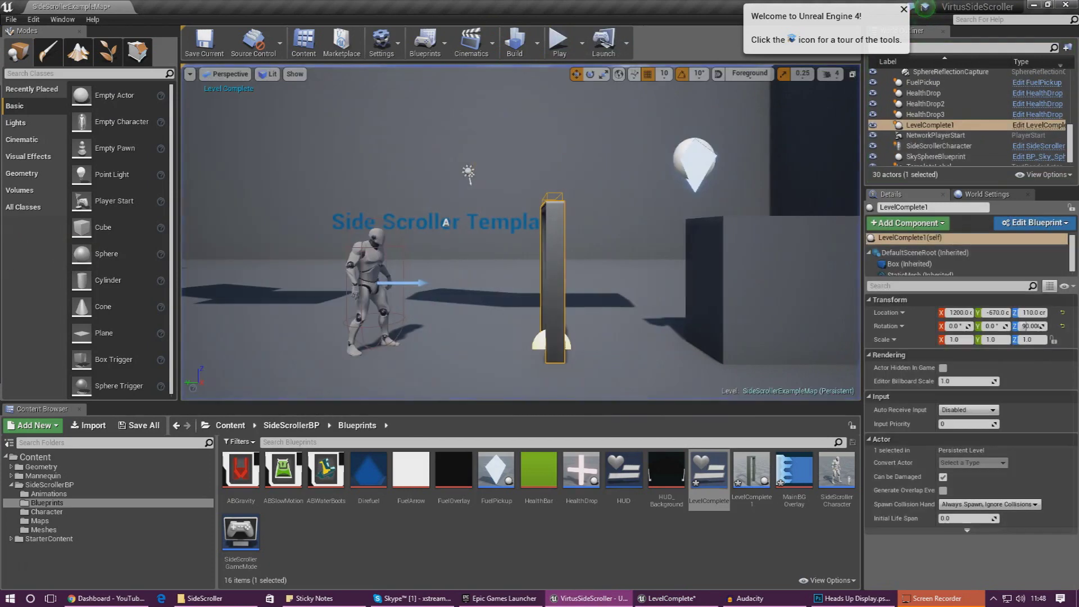
In the LevelComplete widget, set the anchors of the background image and the LEVEL COMPLETE text to the canvas centre
key(alt+Tab)
click(323, 263)
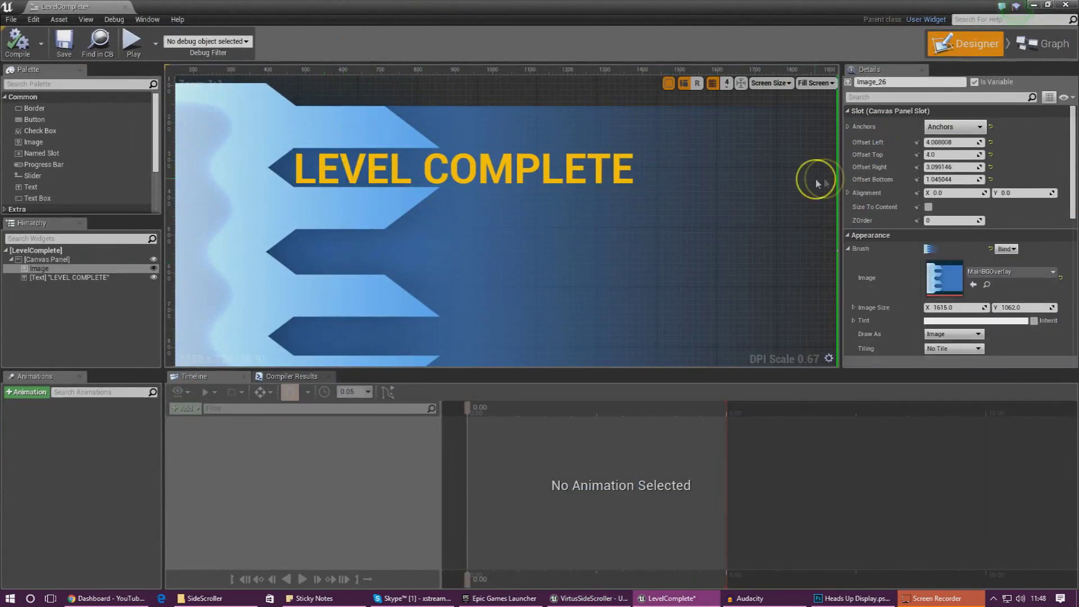
click(939, 128)
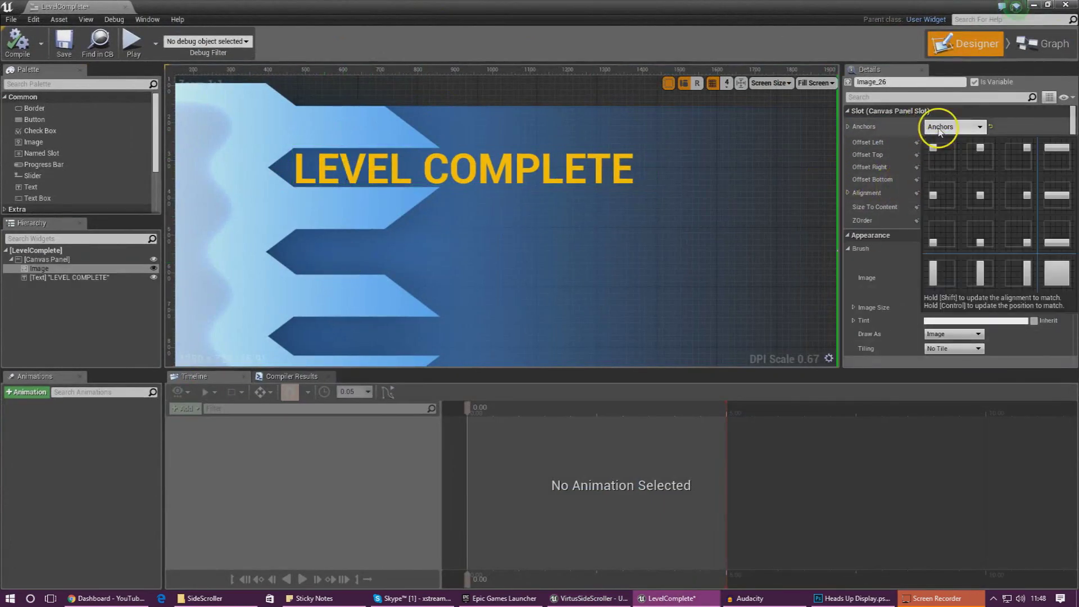
click(979, 197)
click(595, 177)
click(938, 127)
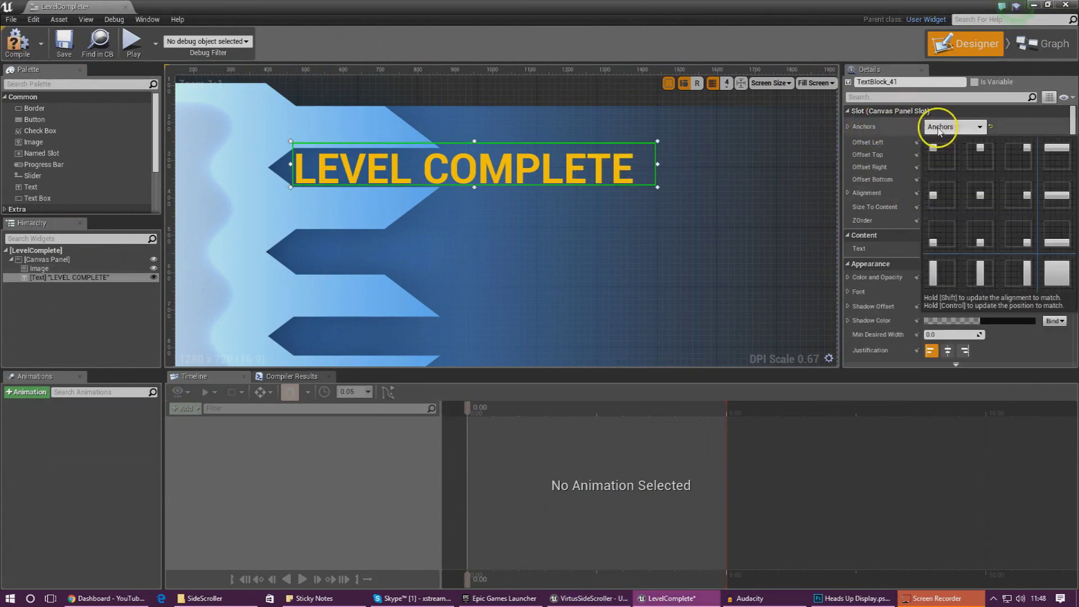
click(980, 195)
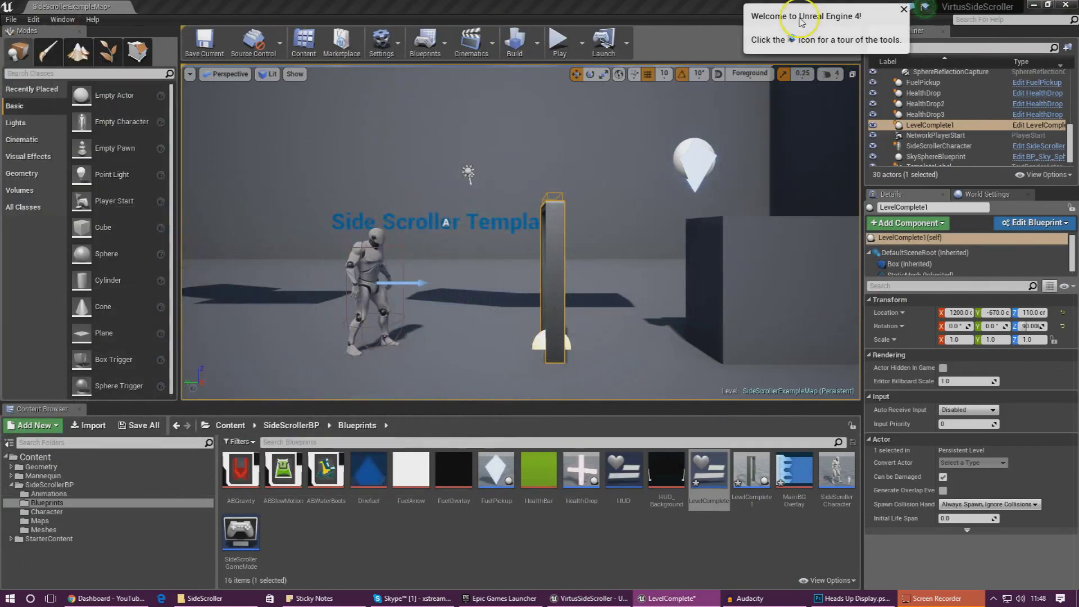
Play the level through the door frame to check the overlay with centred anchors
click(558, 40)
key(d)
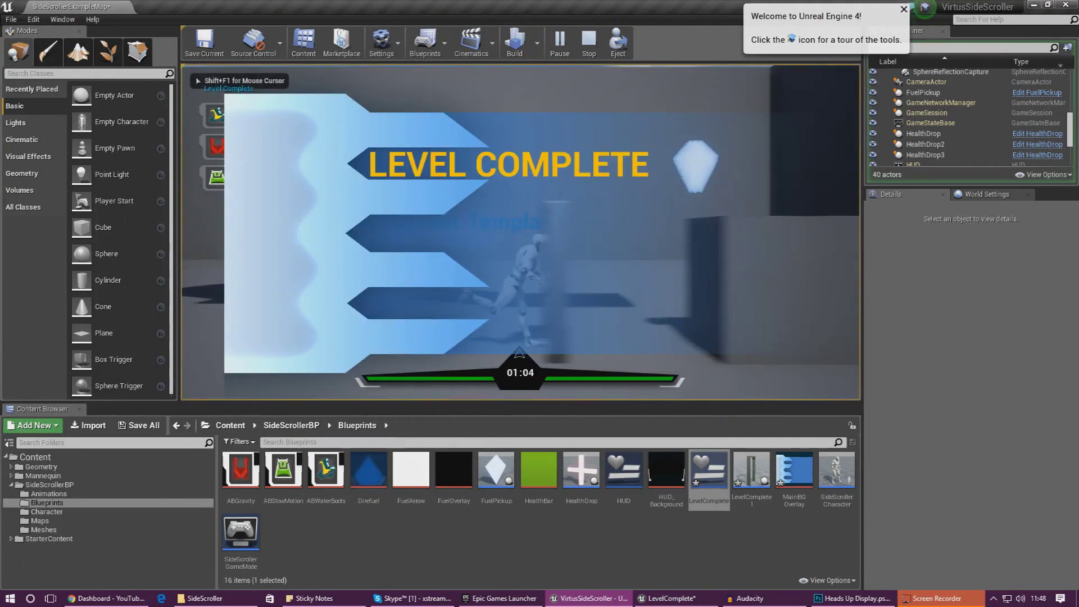
key(Escape)
Add a Text block to the LevelComplete canvas beneath the LEVEL COMPLETE title, over the second dark arrow
key(alt+Tab)
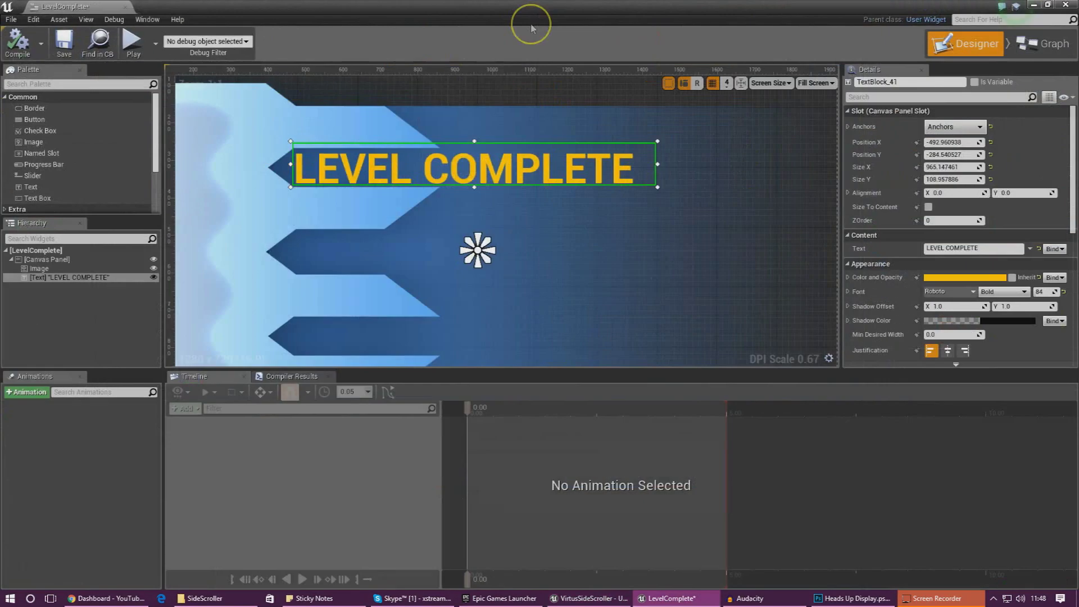
scroll(506, 284, down, 6)
scroll(508, 285, up, 3)
scroll(494, 279, down, 1)
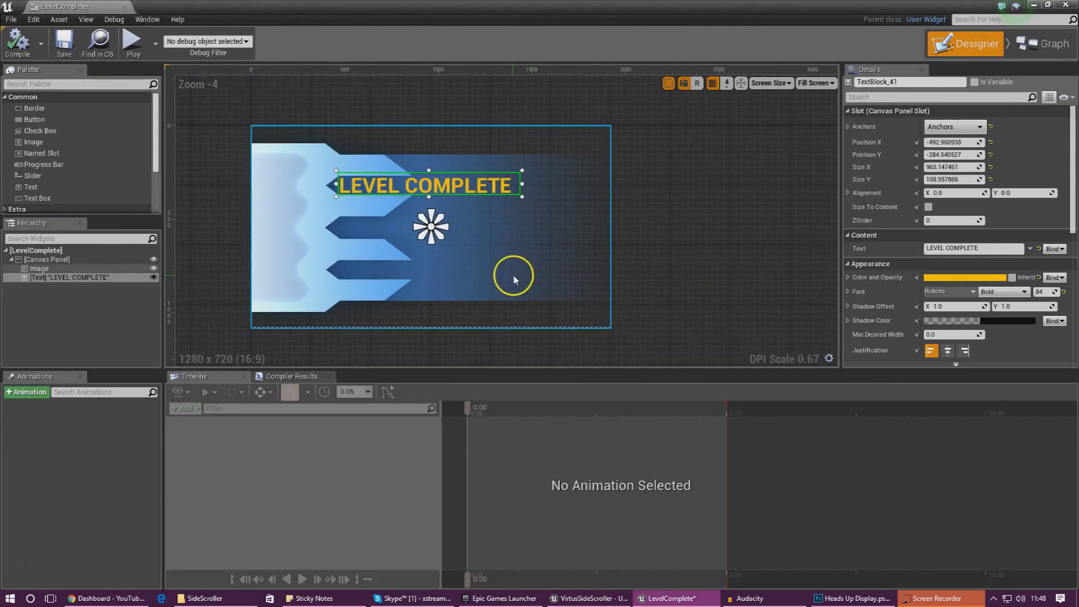
right_drag(474, 313, 474, 298)
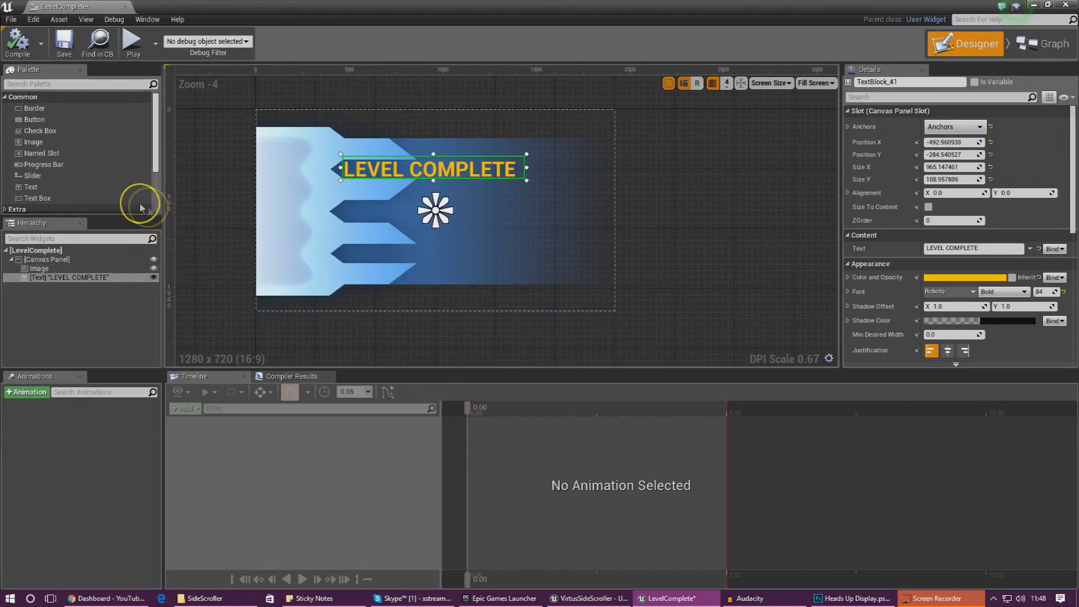
drag(90, 187, 416, 209)
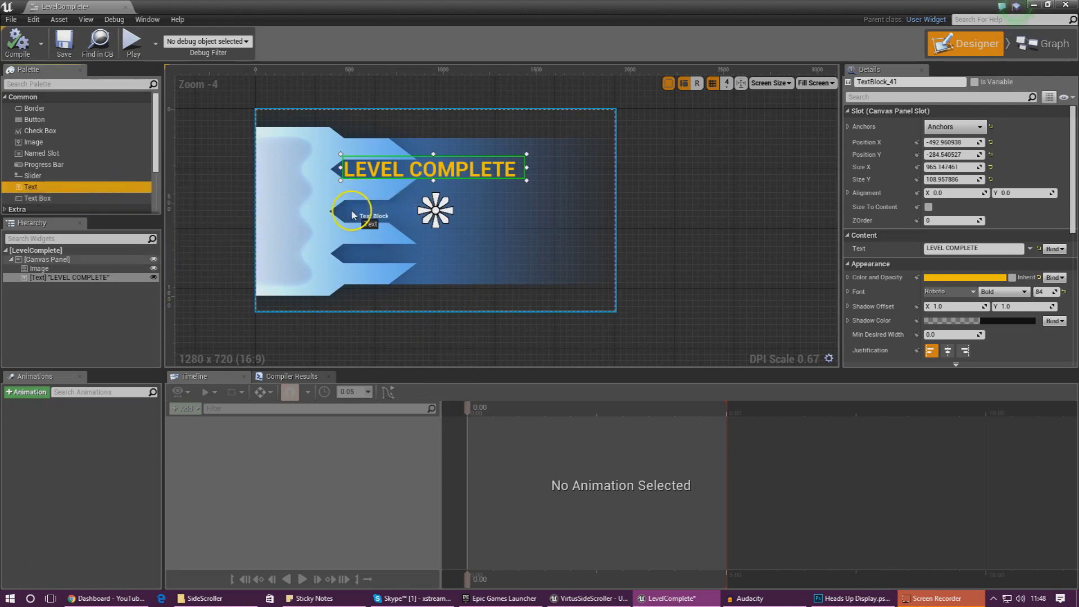
Set the new text block's content to TIME REMAINING with a font size of 44
drag(964, 248, 875, 248)
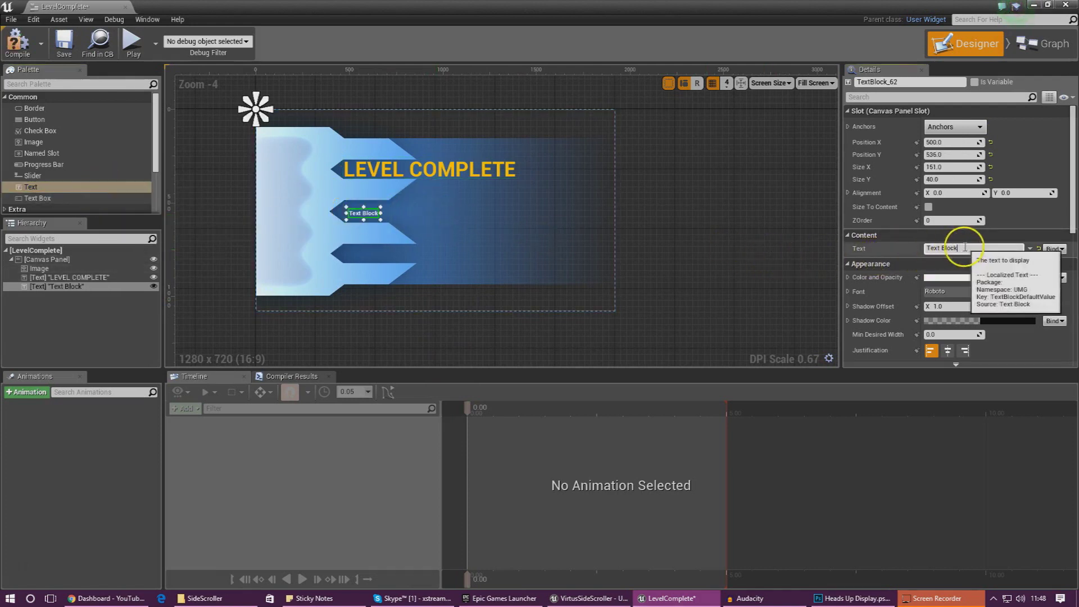
text(TIME R)
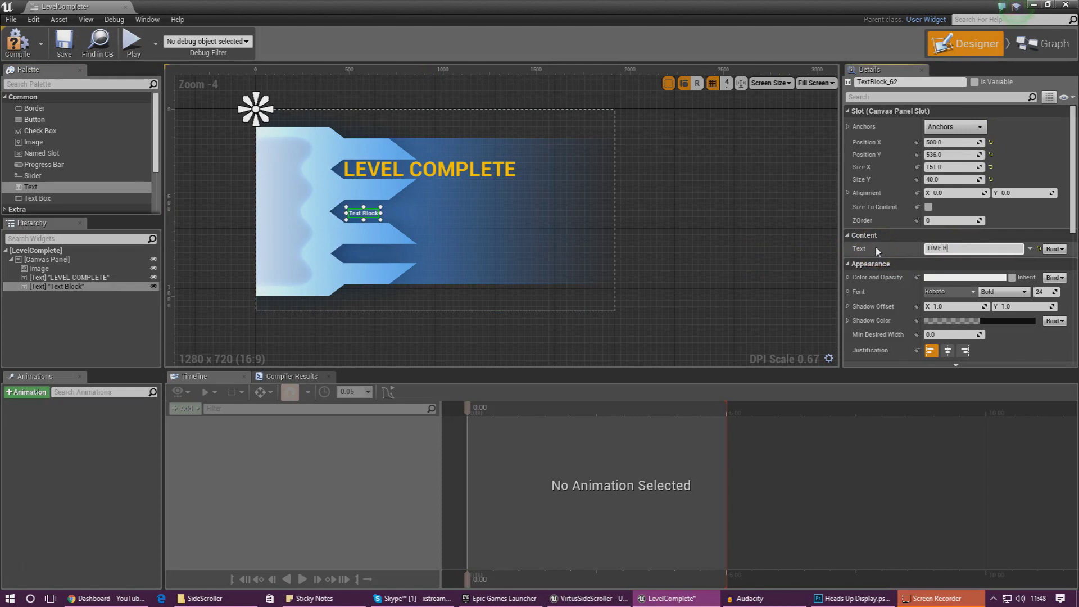
text(EMAINING)
key(Return)
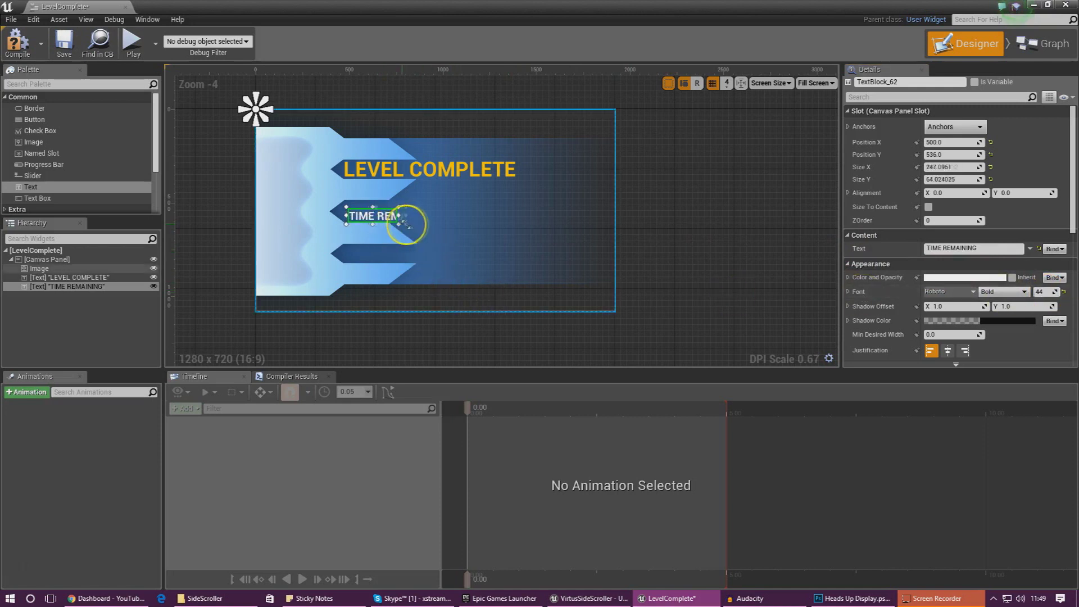
Resize the TIME REMAINING text block to about 496 by 61 and anchor it to the canvas centre
drag(444, 224, 419, 218)
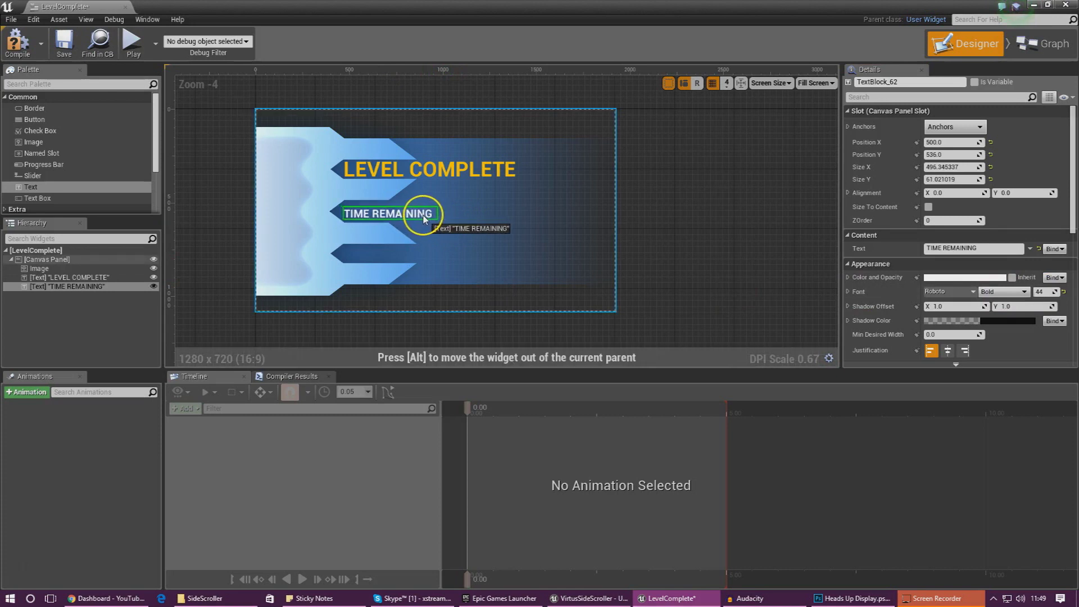
click(944, 127)
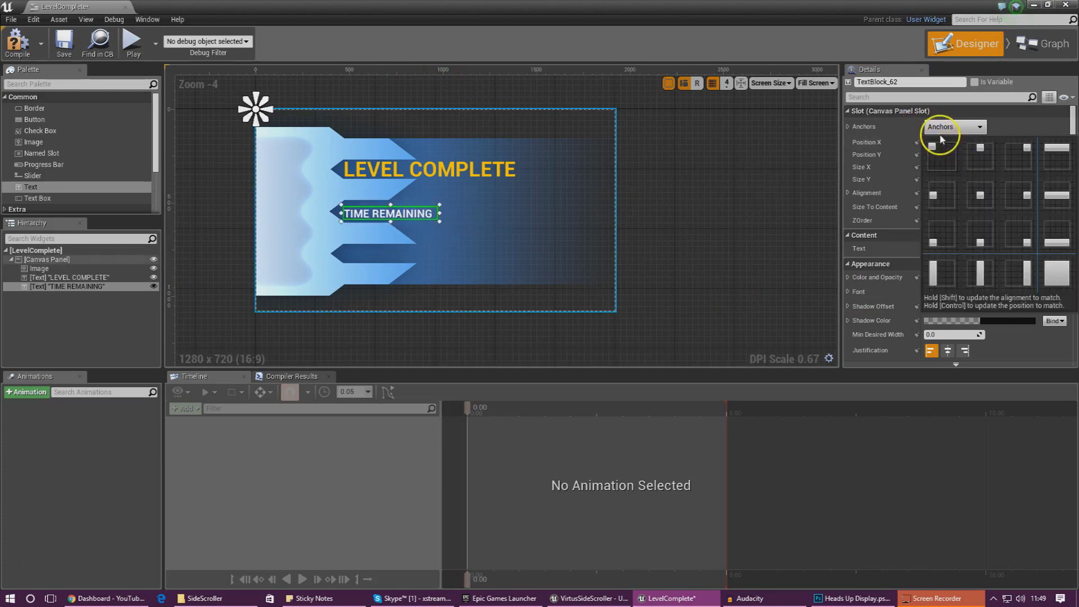
click(980, 191)
click(416, 249)
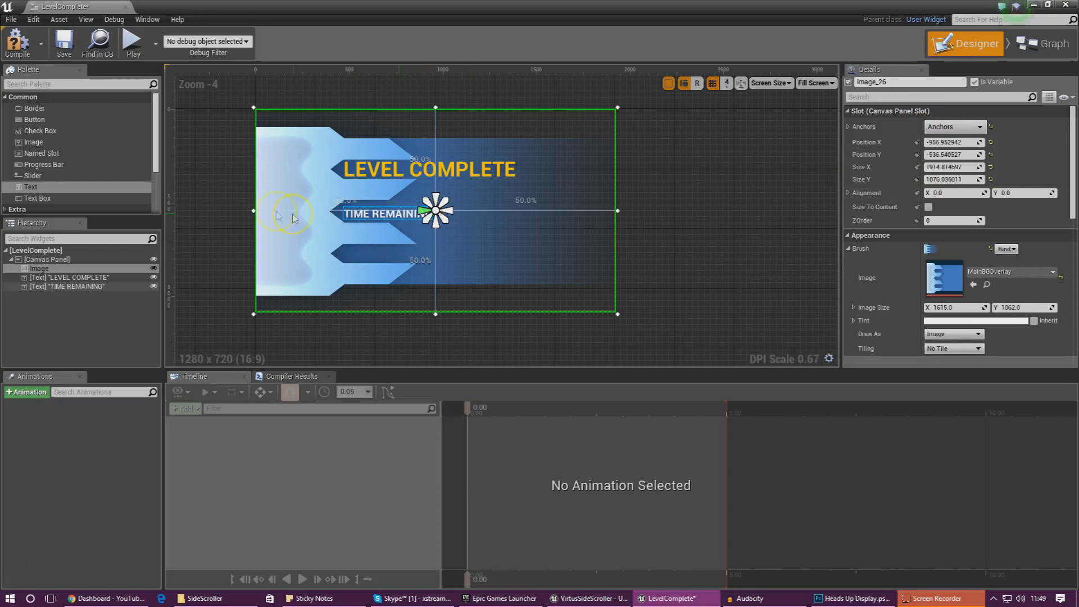
Append a colon to the end of the TIME REMAINING text
scroll(471, 202, up, 7)
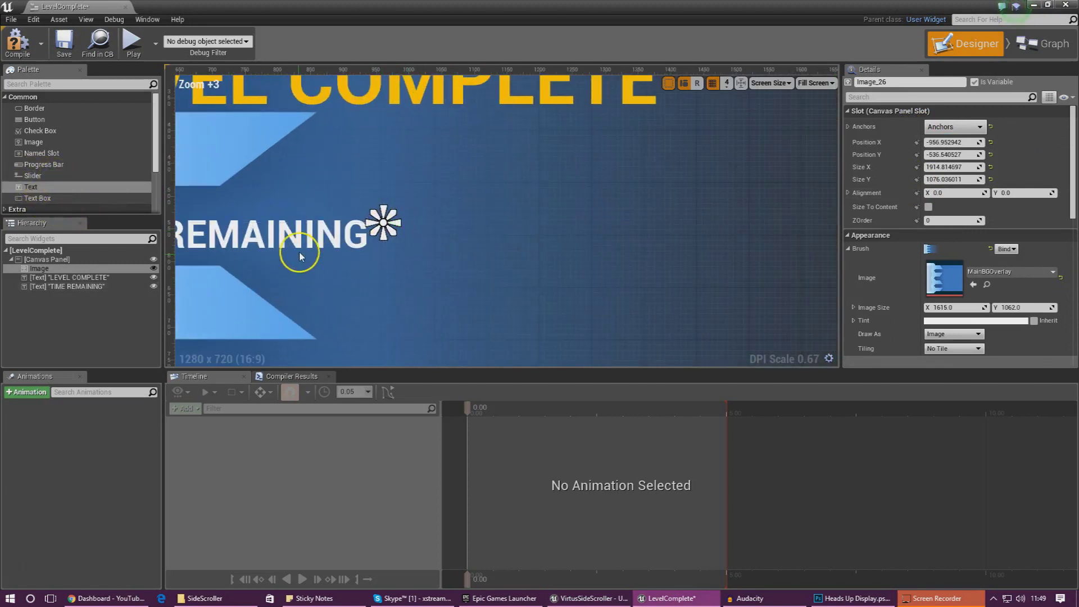
click(325, 236)
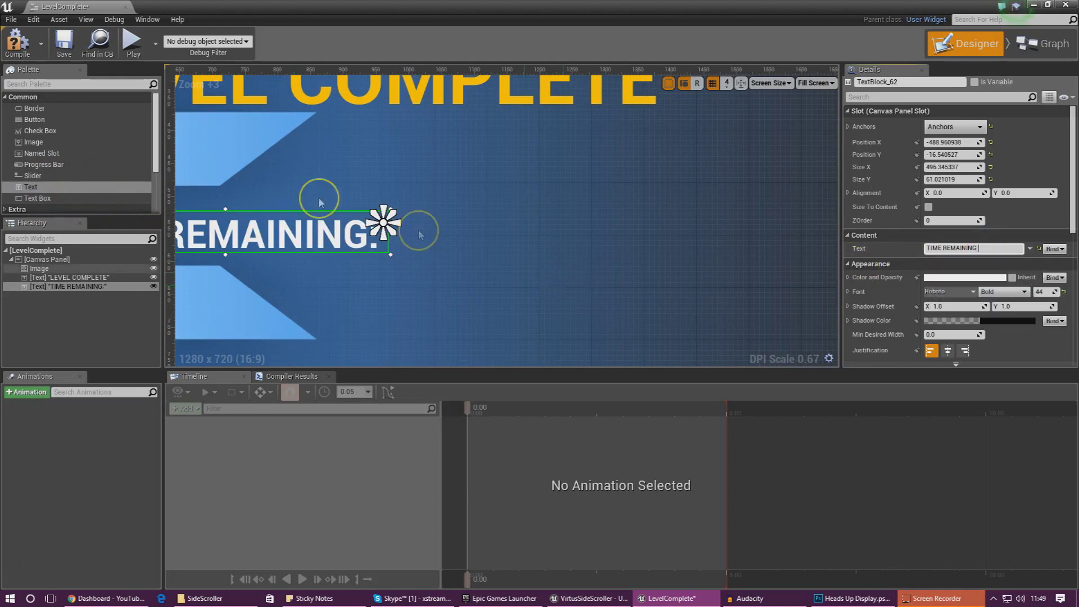
Add two Text blocks beside TIME REMAINING, the first at position X 960, Y 528, and create a text binding for that one
drag(31, 187, 397, 223)
drag(79, 187, 546, 220)
click(434, 240)
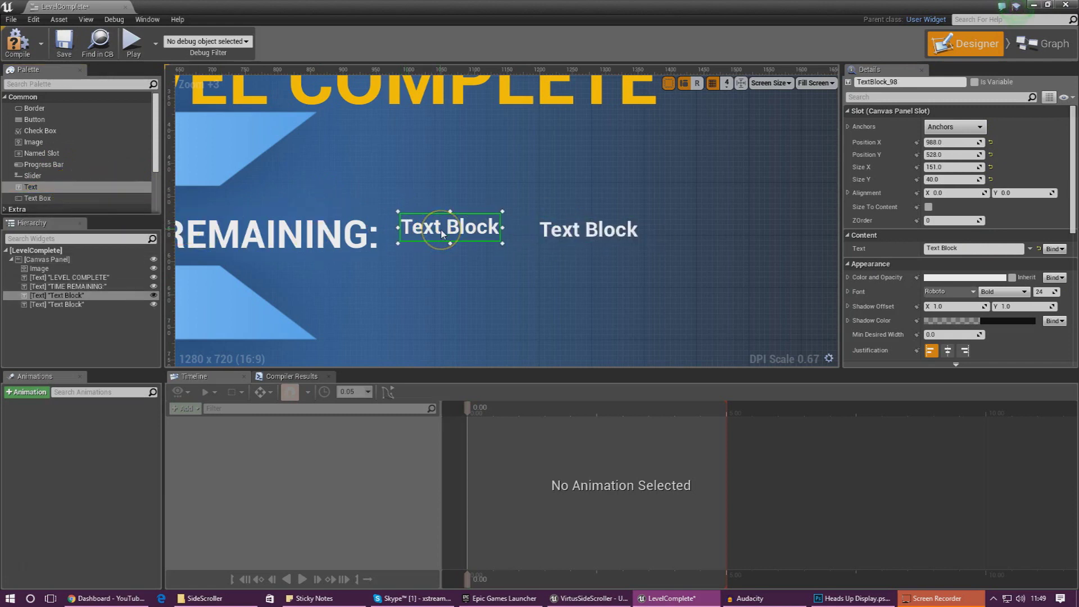
mouse_move(448, 233)
mouse_down()
mouse_move(424, 236)
mouse_move(438, 234)
mouse_up()
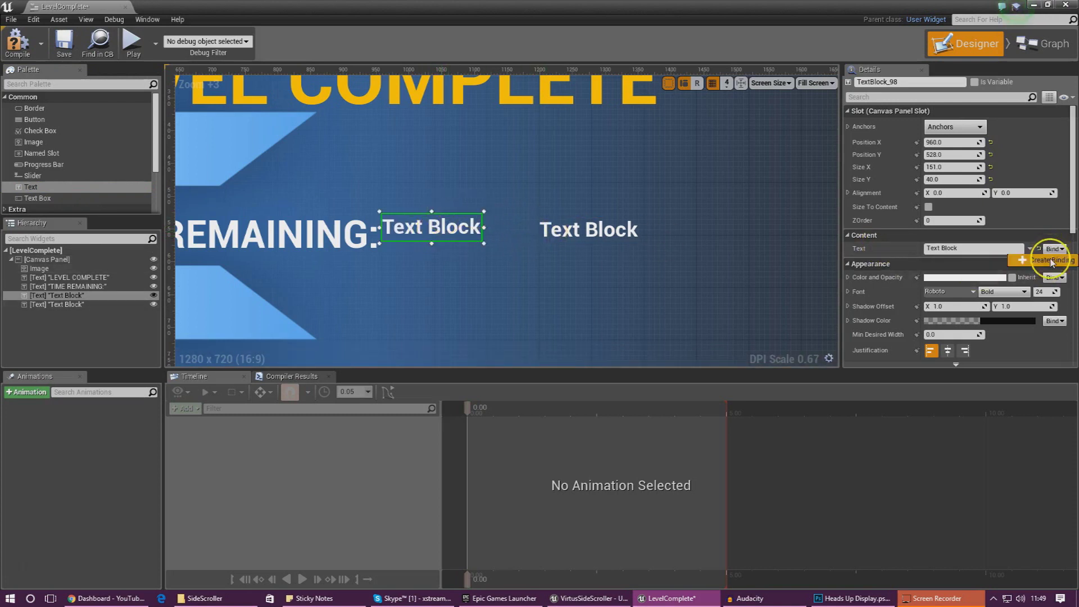
click(1048, 259)
Add a Cast To SideScrollerCharacter node between the Get Text 0 entry node and the Return Node
drag(596, 359, 424, 301)
text(CAST TO SIDESC)
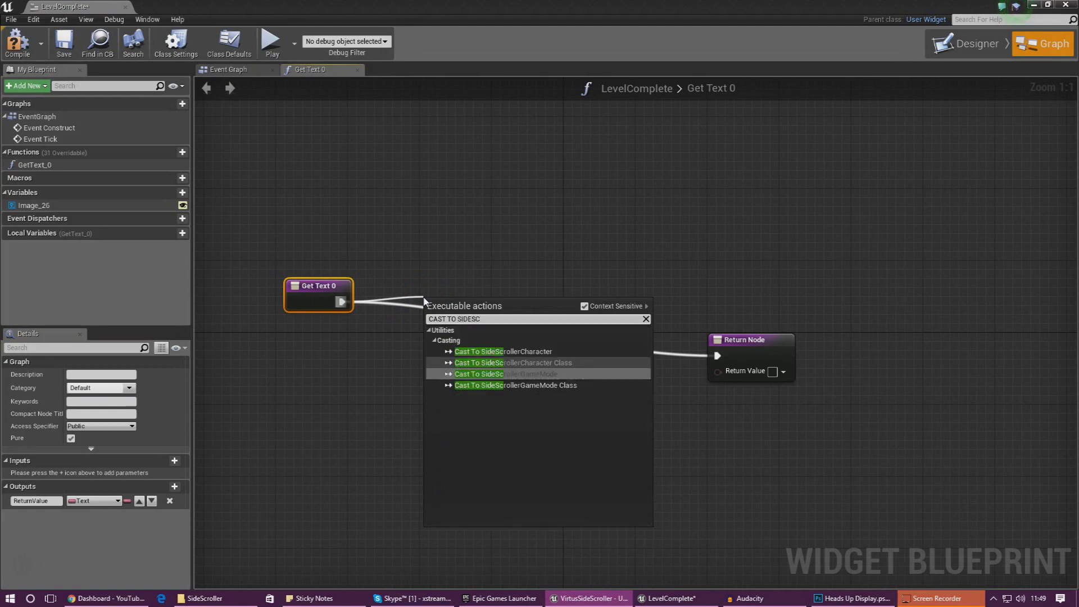
key(Return)
Search the actions of the SideScrollerCharacter reference for getters of the minutes and seconds
drag(557, 351, 638, 268)
text(GE)
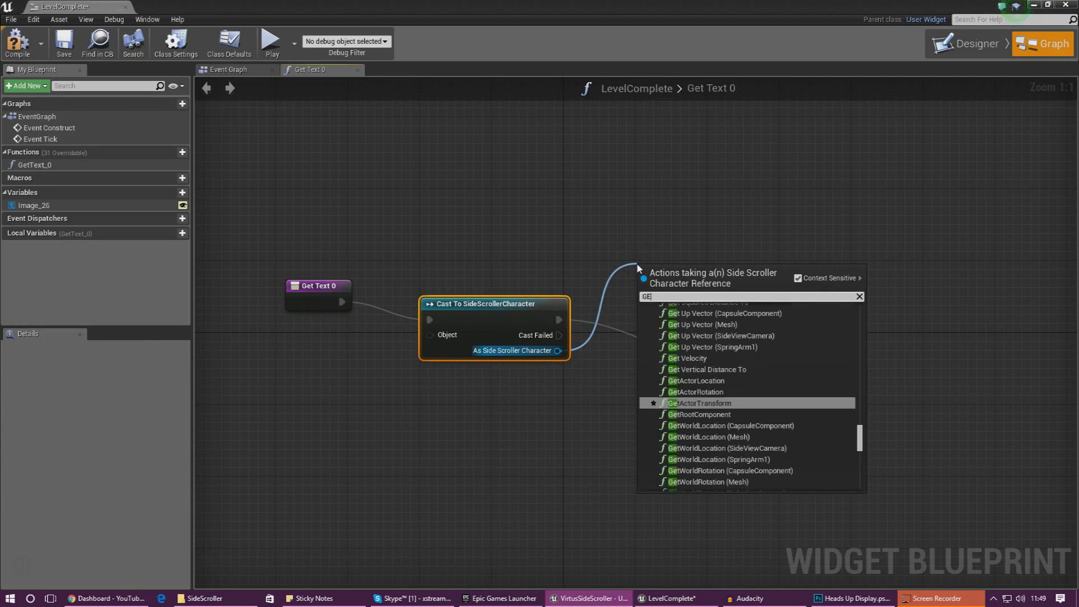
text(T MINUTE)
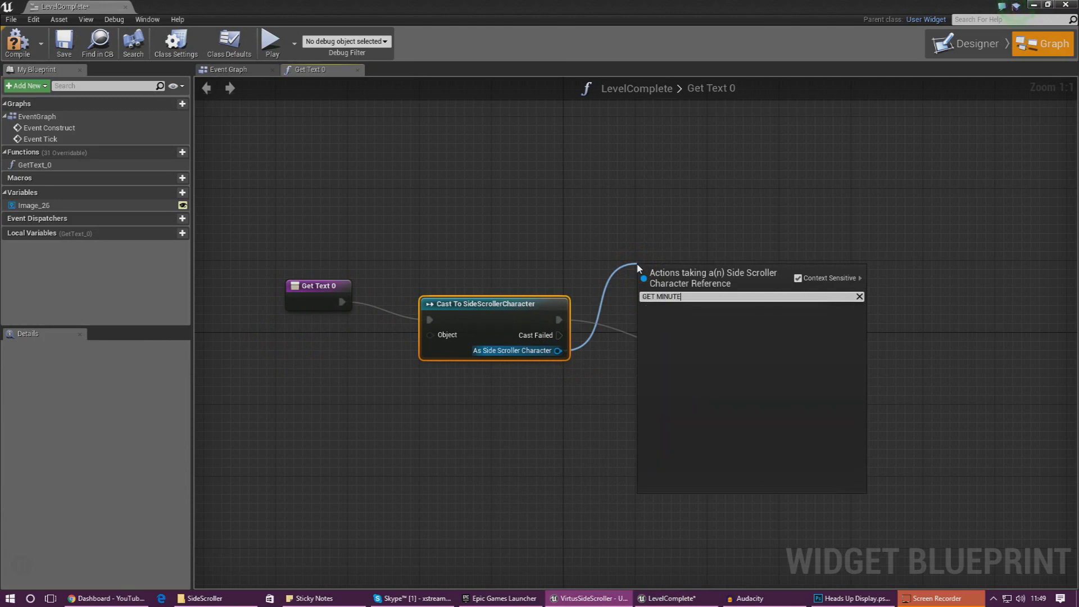
key(BackSpace)
key(BackSpace)
key(BackSpace)
key(BackSpace)
key(BackSpace)
key(BackSpace)
text(SE)
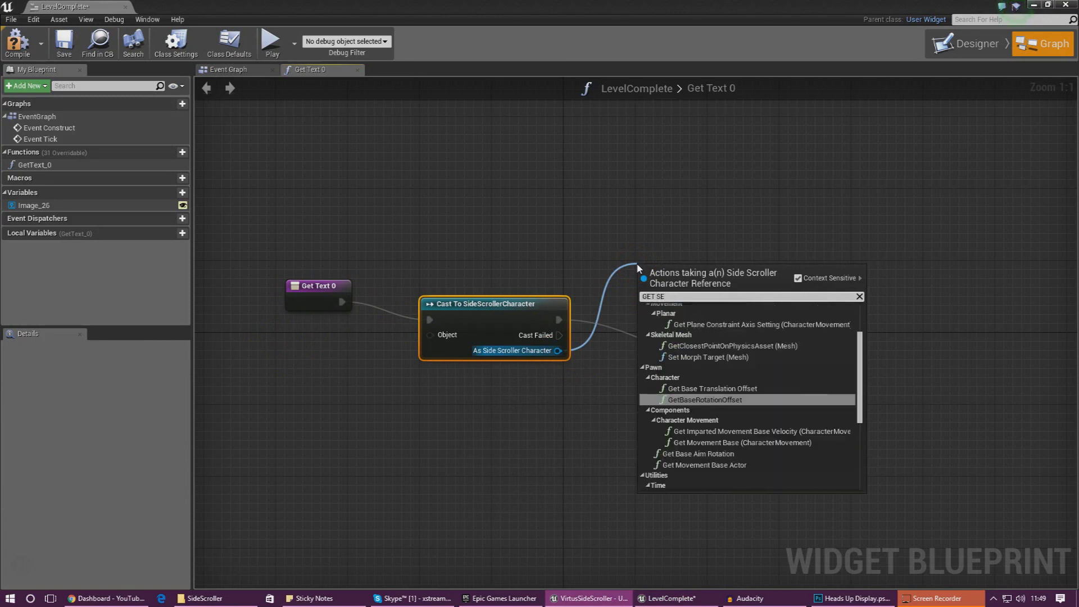
text(CONDS)
click(469, 213)
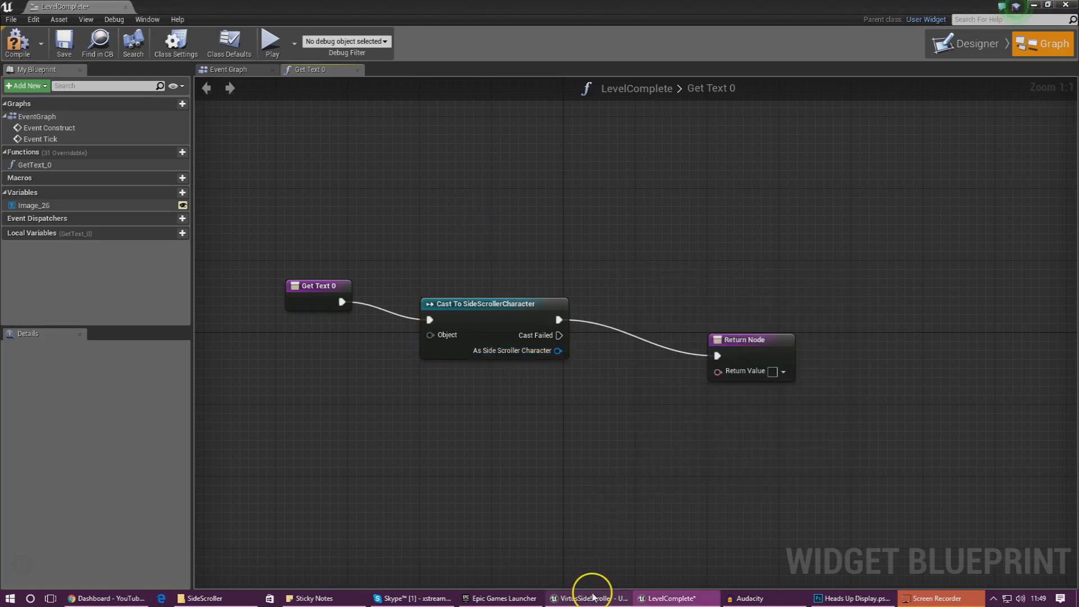
Open the SideScrollerCharacter blueprint from the Blueprints folder to examine its variables, and return to the Get Text 0 graph
drag(539, 7, 325, 114)
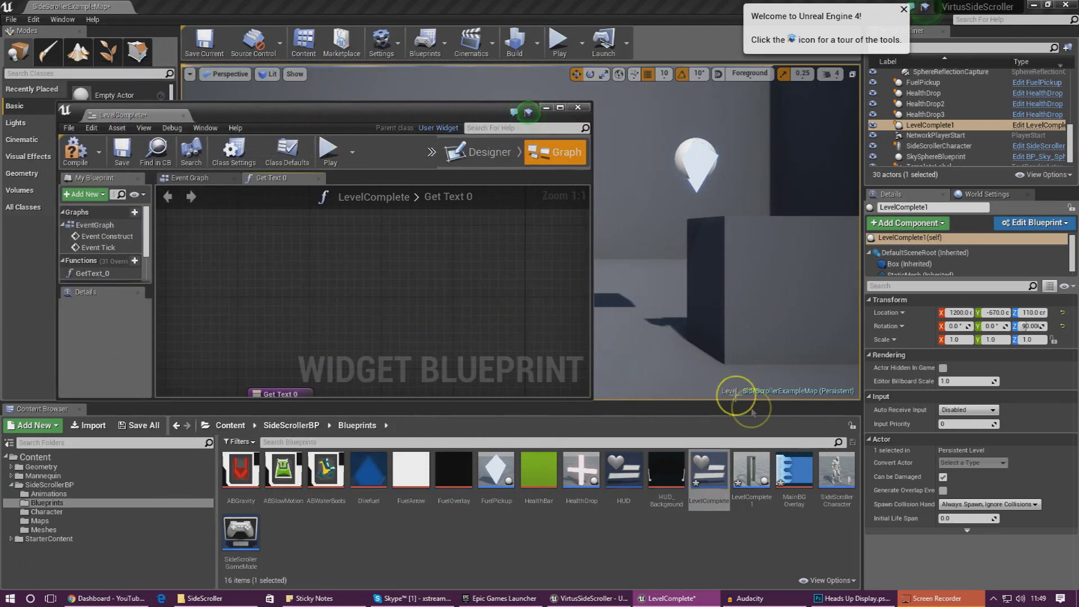
double_click(837, 472)
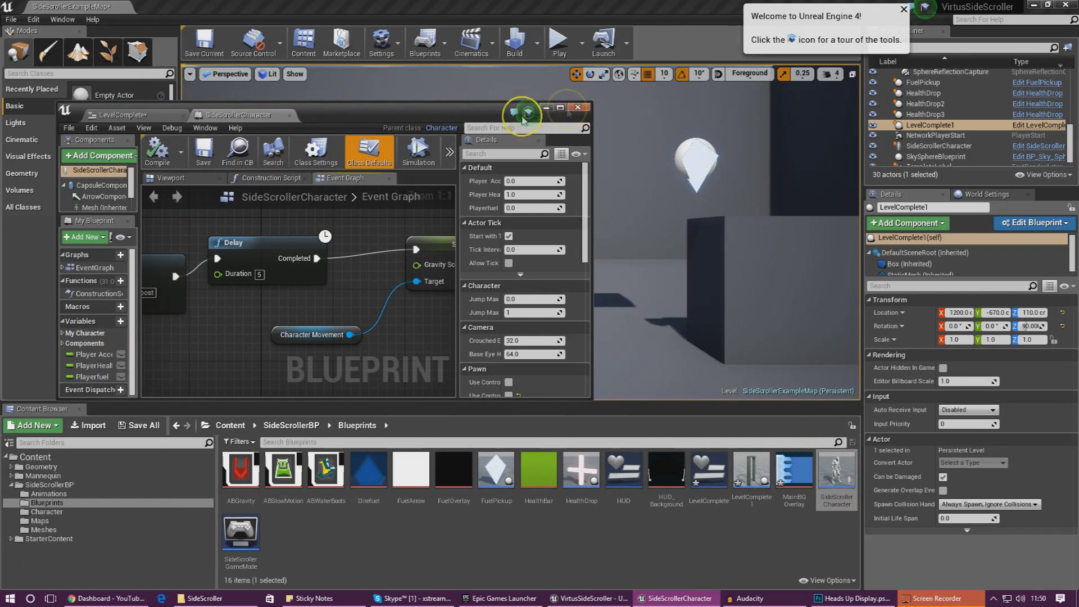
click(288, 116)
double_click(313, 115)
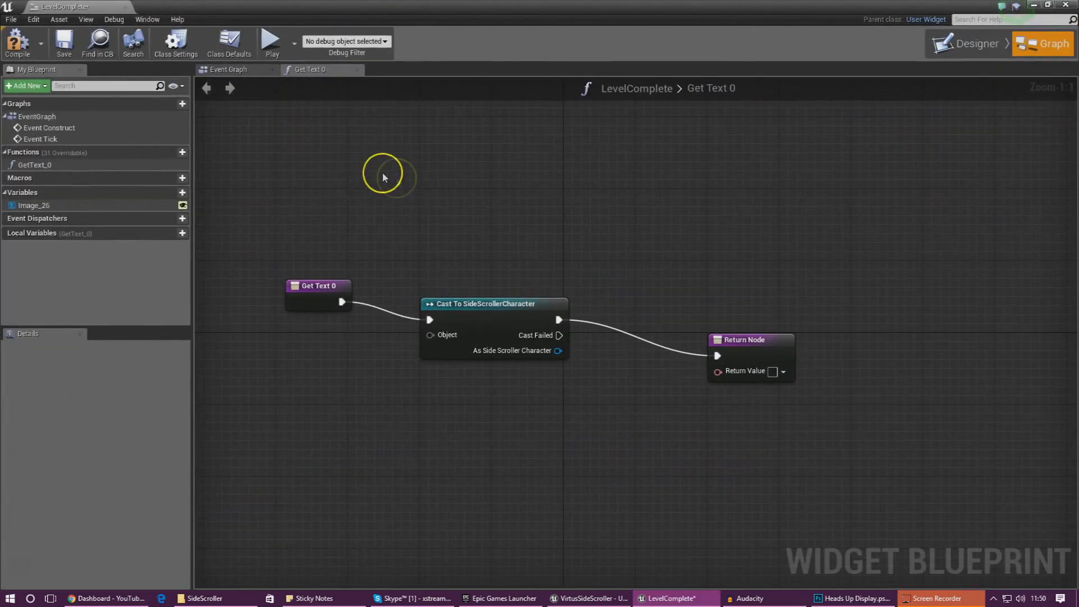
Replace the SideScrollerCharacter cast with a Cast To SideScrollerGameMode node wired from the Get Text 0 entry node
click(506, 314)
key(Delete)
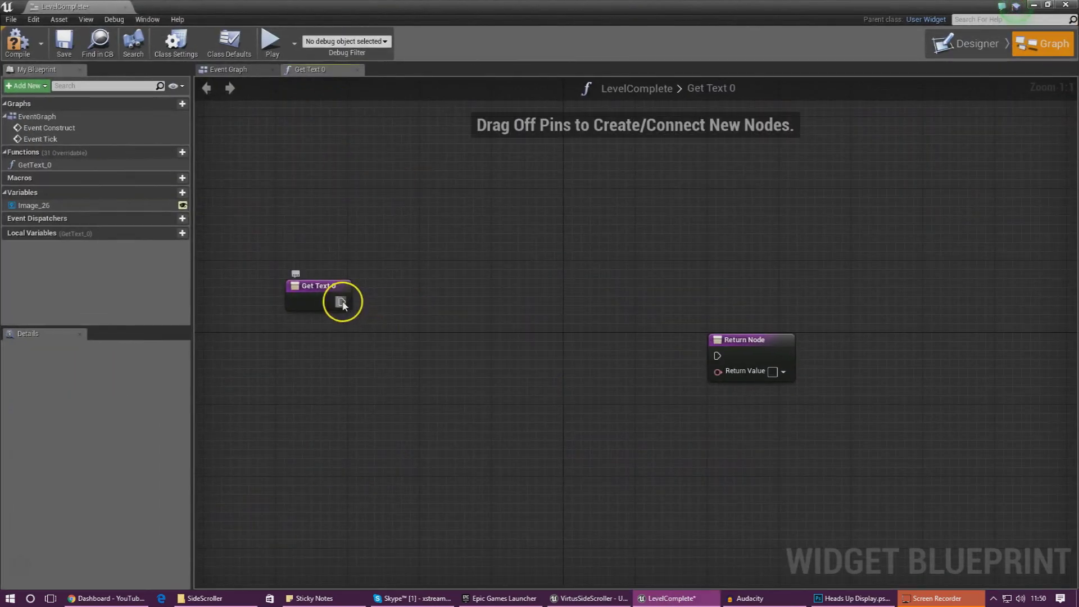
drag(484, 270, 485, 269)
text(CAST TO SISDESC)
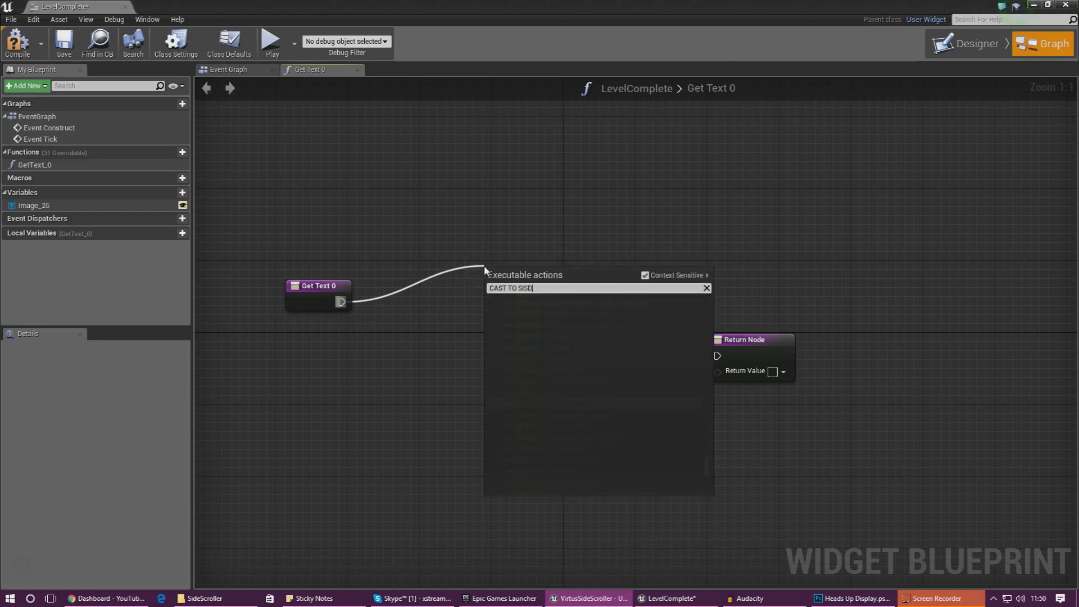
key(BackSpace)
key(BackSpace)
text(DES)
key(Return)
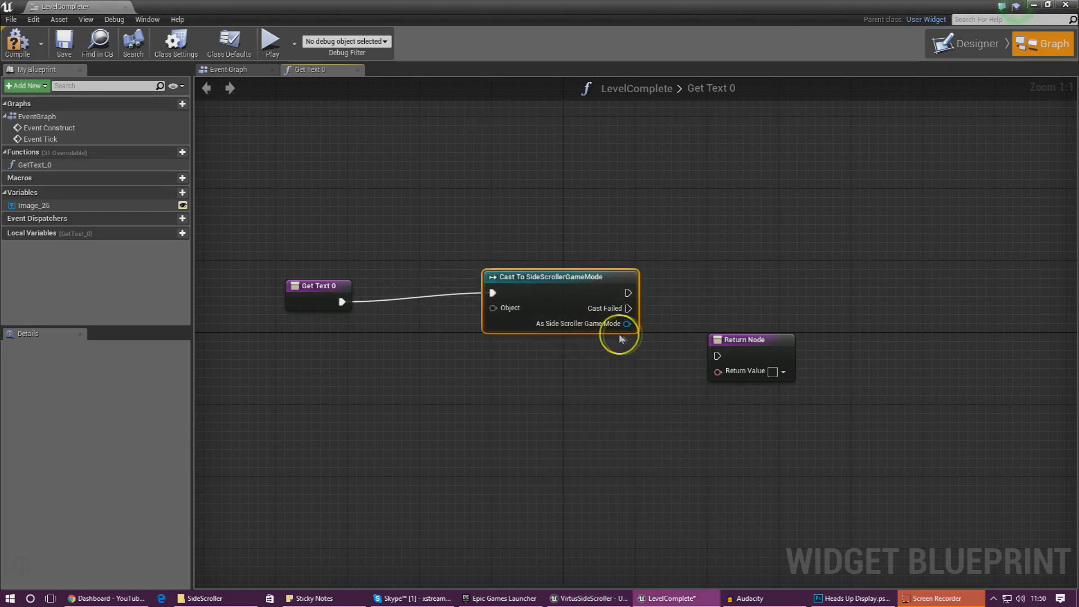
Get the Minutes variable from the SideScrollerGameMode cast and connect it to the Return Value through a ToText (int) conversion
drag(643, 337, 650, 355)
text(GET MINUTES)
key(Return)
drag(563, 271, 464, 271)
drag(699, 378, 869, 302)
drag(715, 357, 783, 344)
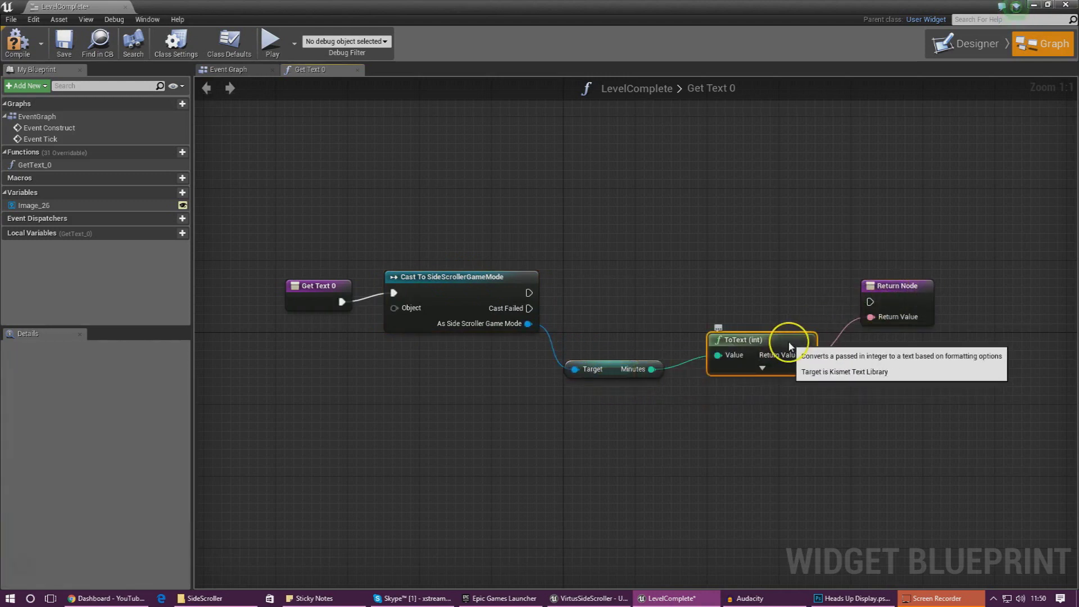
Set the ToText node's minimum integral digits to 2 and connect the cast's execution output to the Return Node
click(760, 366)
click(734, 397)
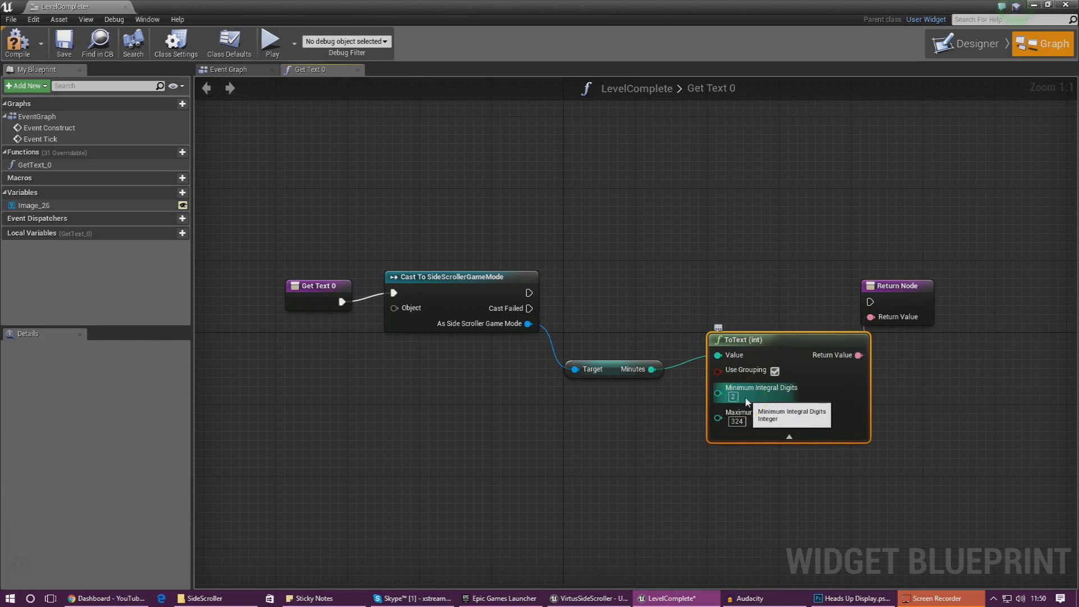
drag(914, 305, 995, 296)
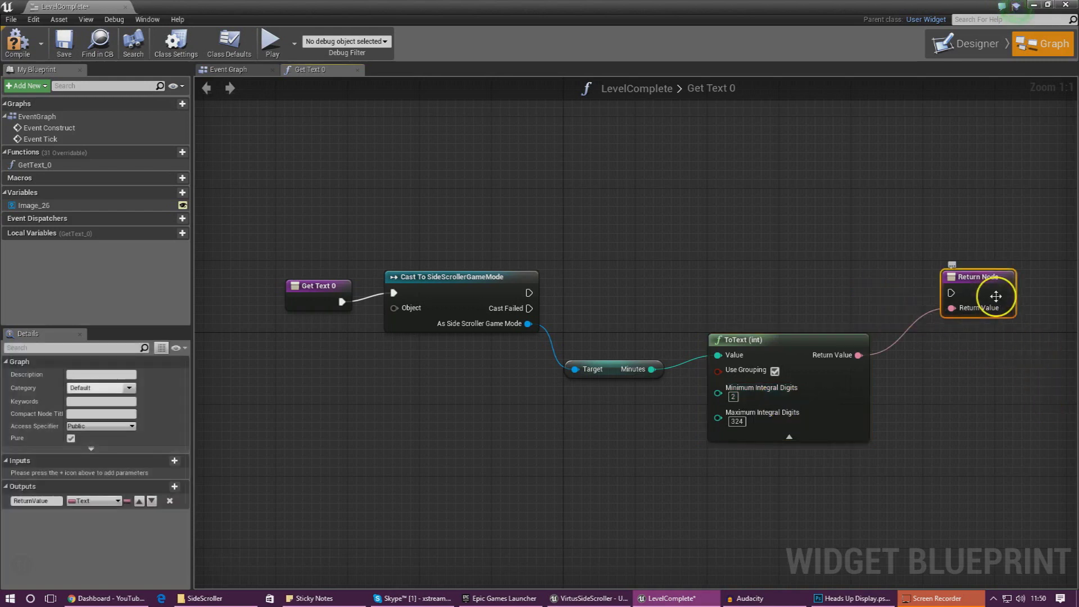
drag(529, 293, 951, 293)
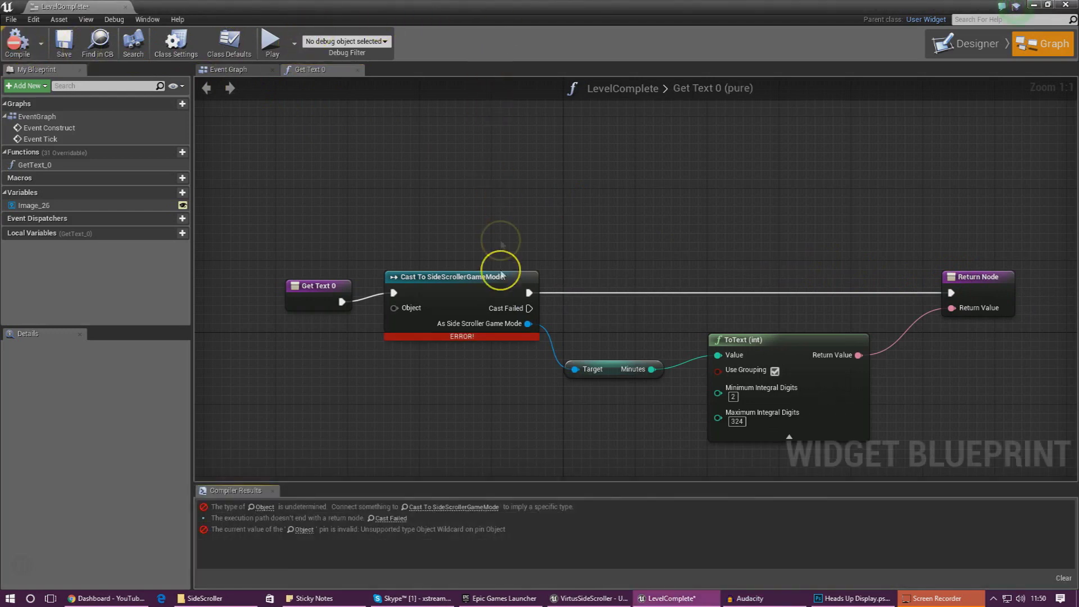
Feed a Get Game Mode node into the cast's Object input and compile the widget blueprint
drag(394, 308, 339, 358)
text(GET GAME MO)
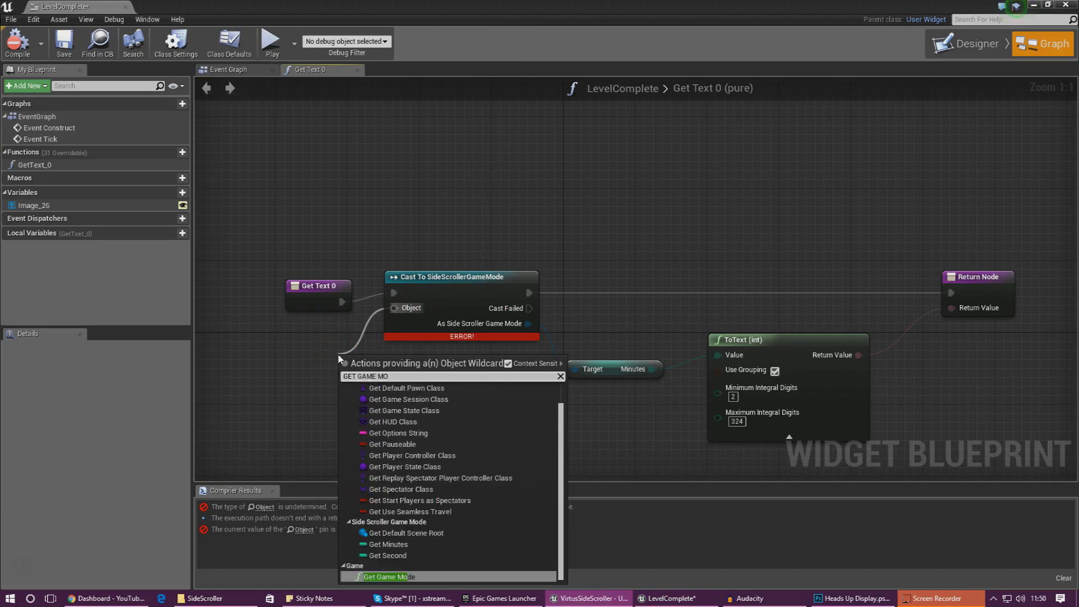
key(Return)
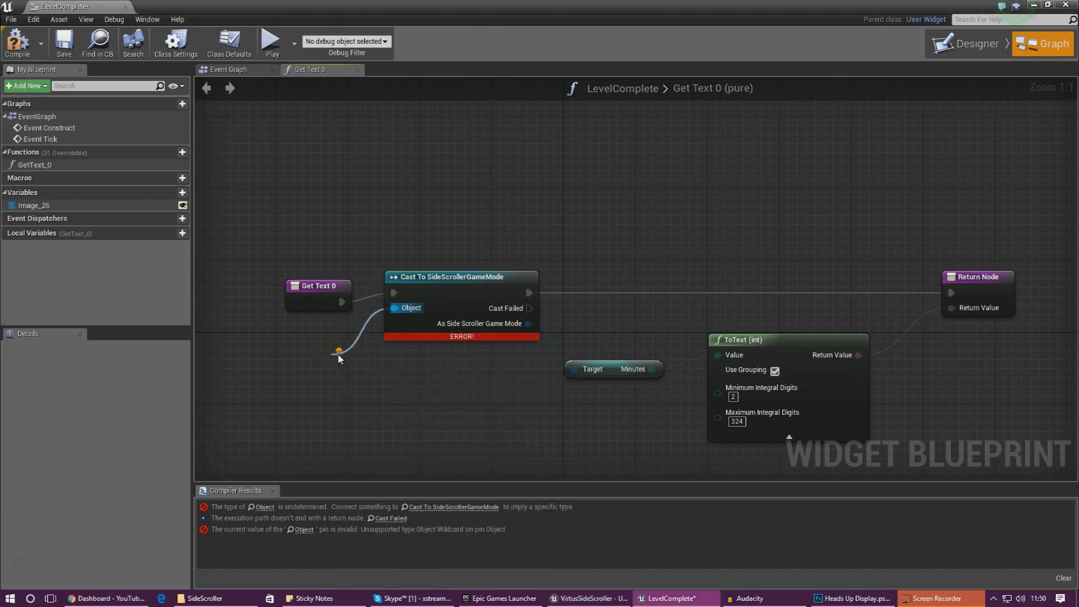
drag(401, 364, 275, 374)
click(17, 42)
Reopen the LevelComplete widget's design view and set the content of the first, bound Text Block to 00
click(131, 7)
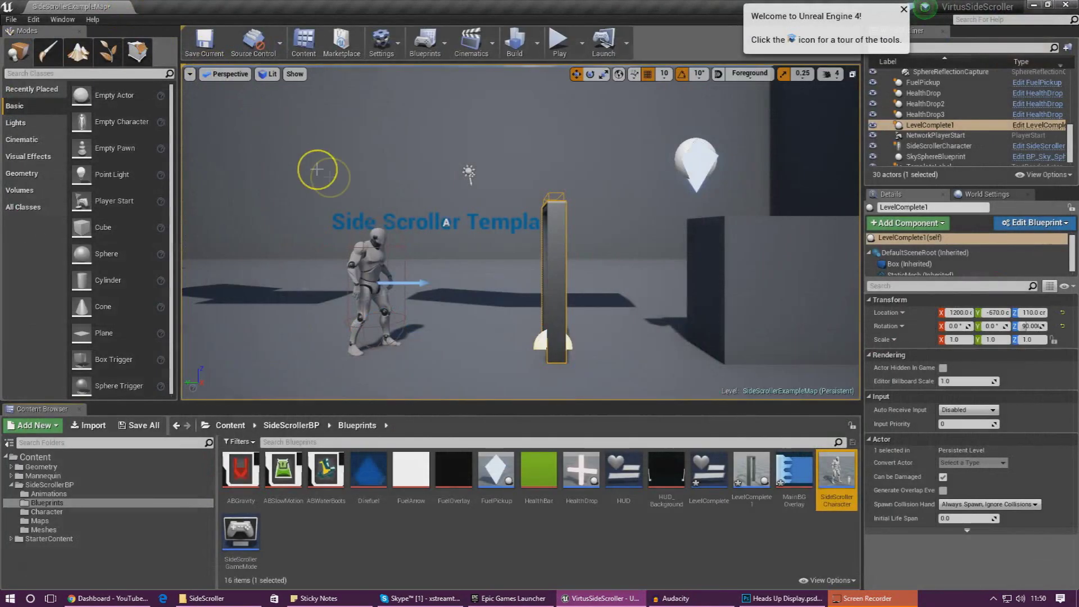
double_click(705, 480)
click(514, 218)
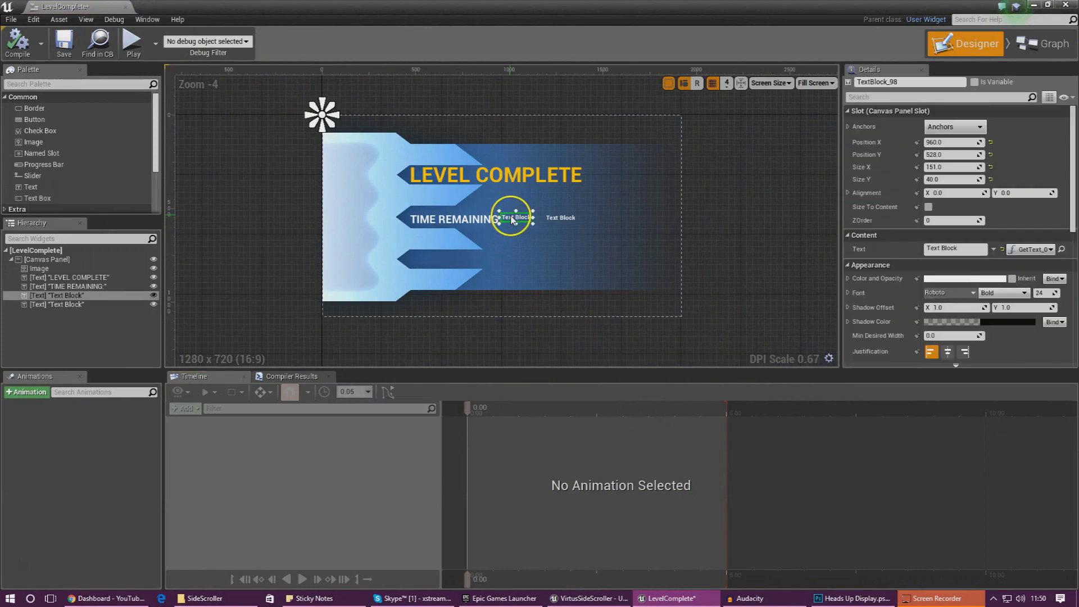
click(963, 252)
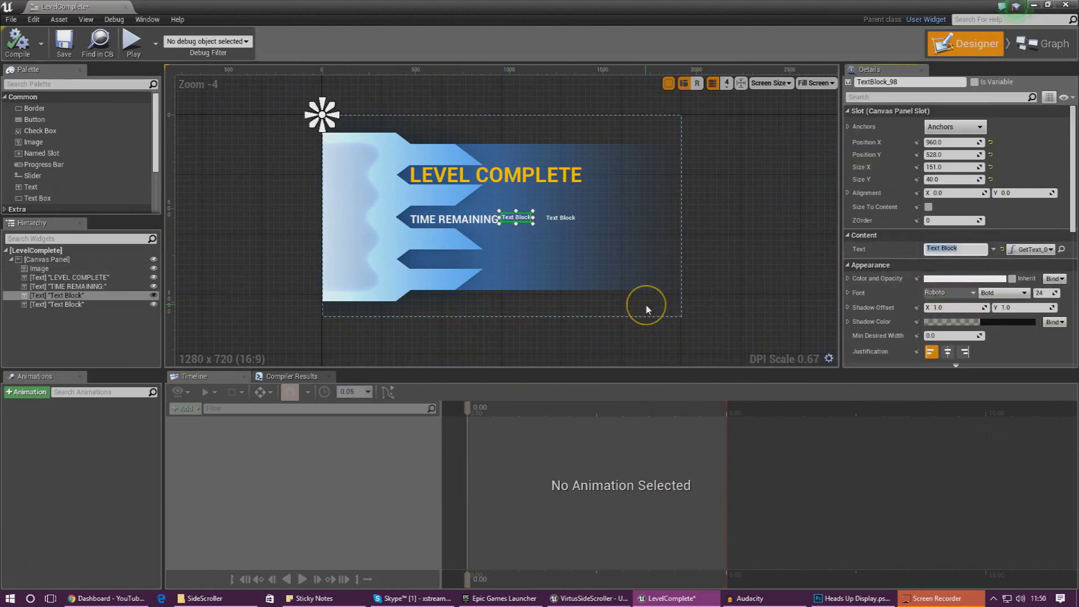
scroll(583, 270, up, 8)
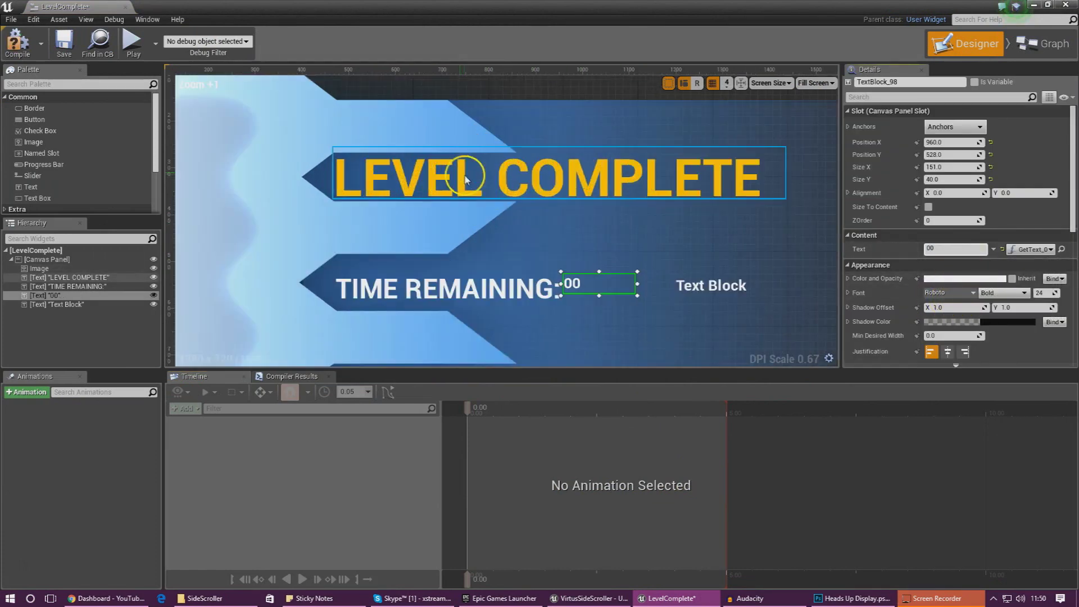
Set the 00 text block's font size to 44 to match TIME REMAINING, and fit the block just after the colon
right_drag(586, 219, 584, 220)
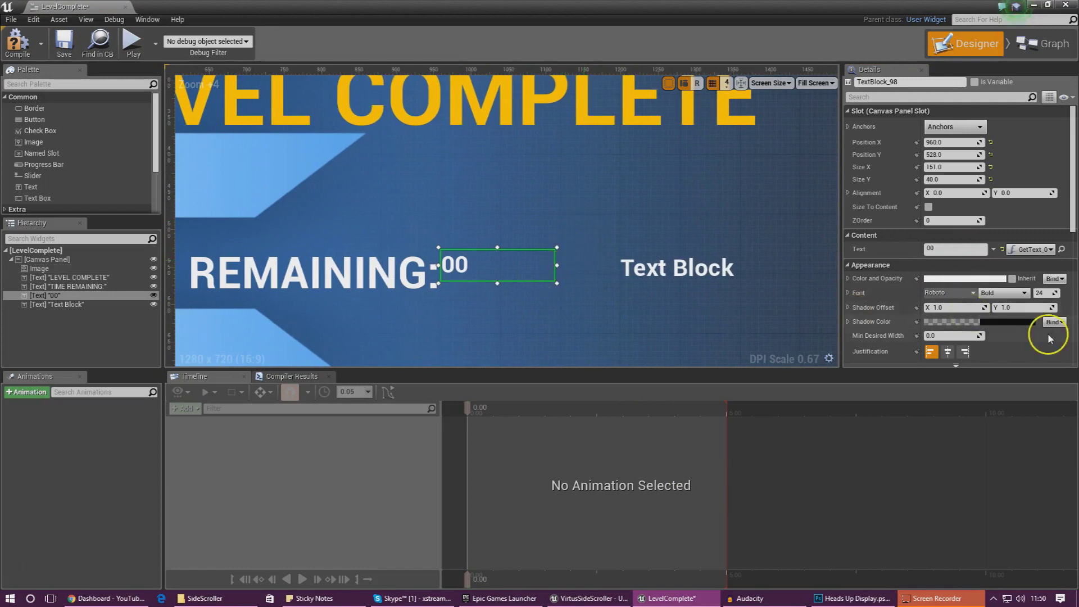
click(1047, 294)
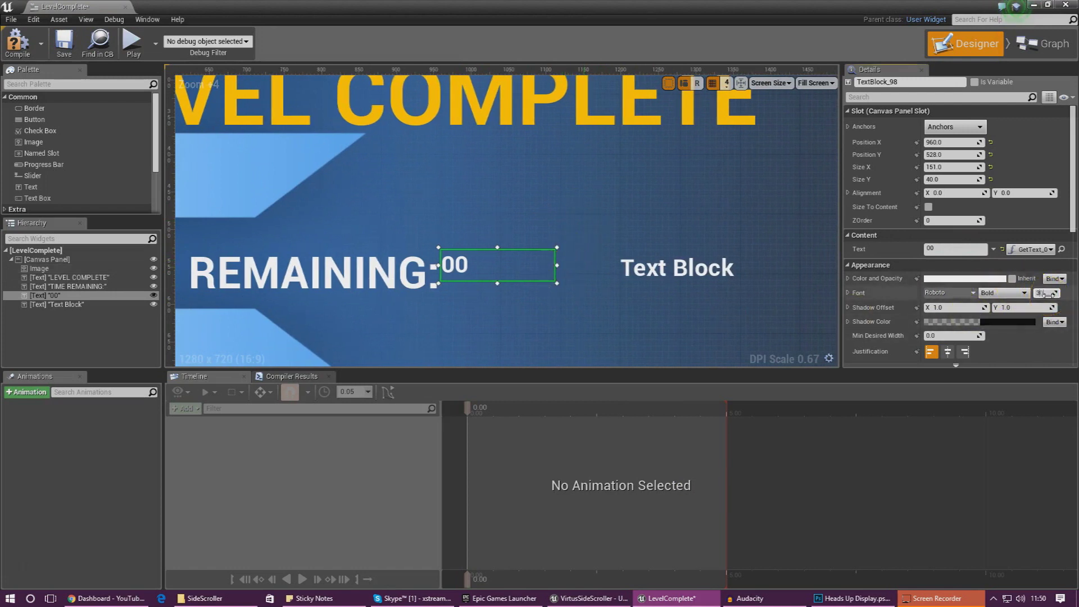
click(337, 257)
drag(441, 259, 453, 270)
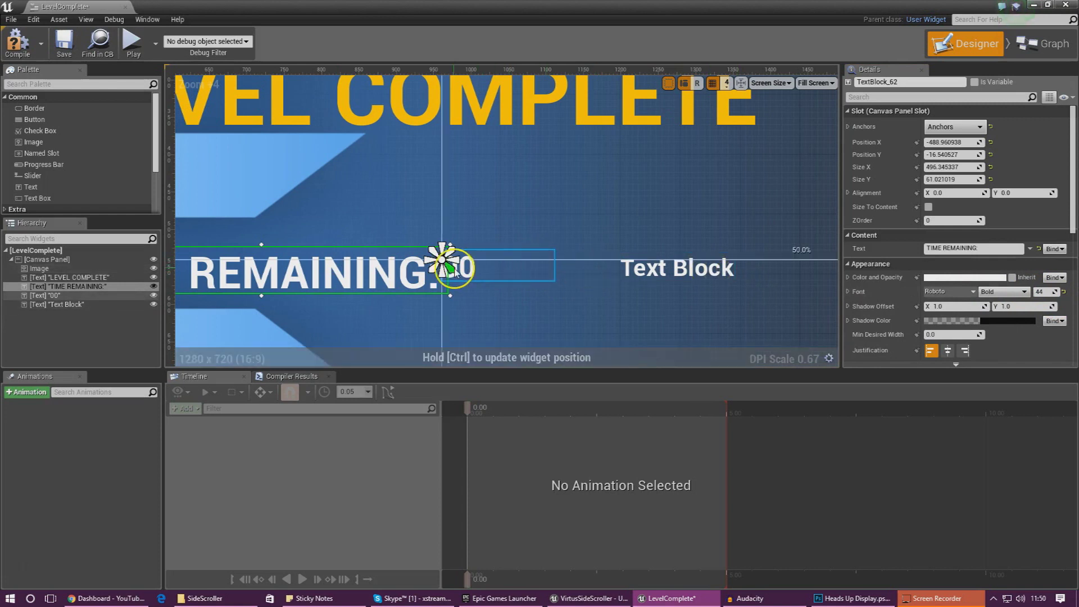
click(530, 264)
key(Return)
drag(549, 285, 490, 288)
Set the remaining Text Block's font size to 44 and enlarge it to about 178 by 72
click(645, 270)
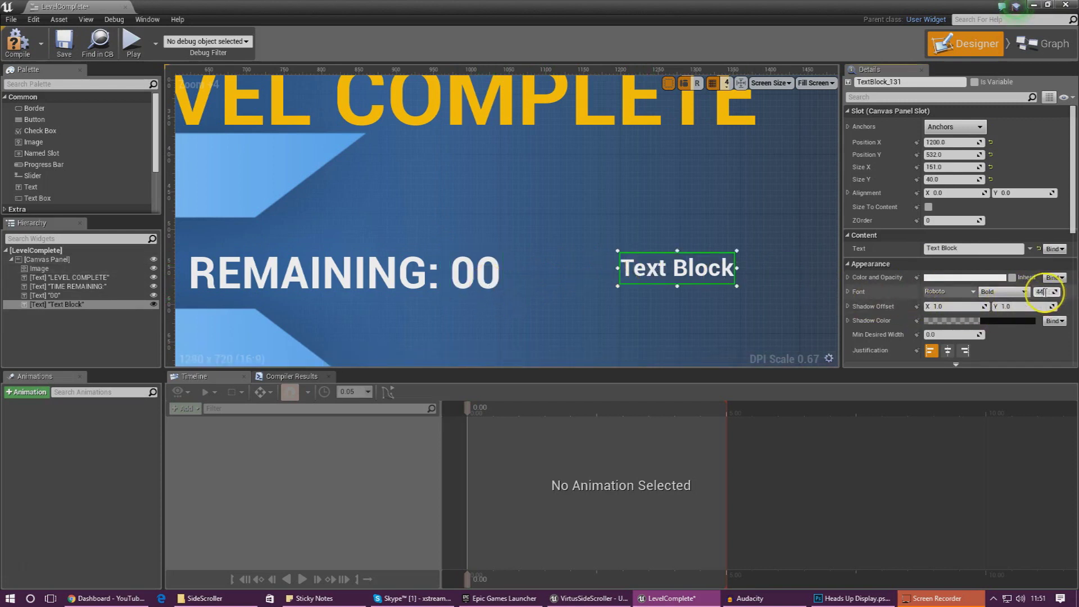
drag(1045, 291, 1057, 292)
drag(737, 286, 758, 314)
Set the second block's content to 00, narrow it to about 70 wide and place it at X 1052, Y 524 beside the minutes
click(962, 249)
text(0)
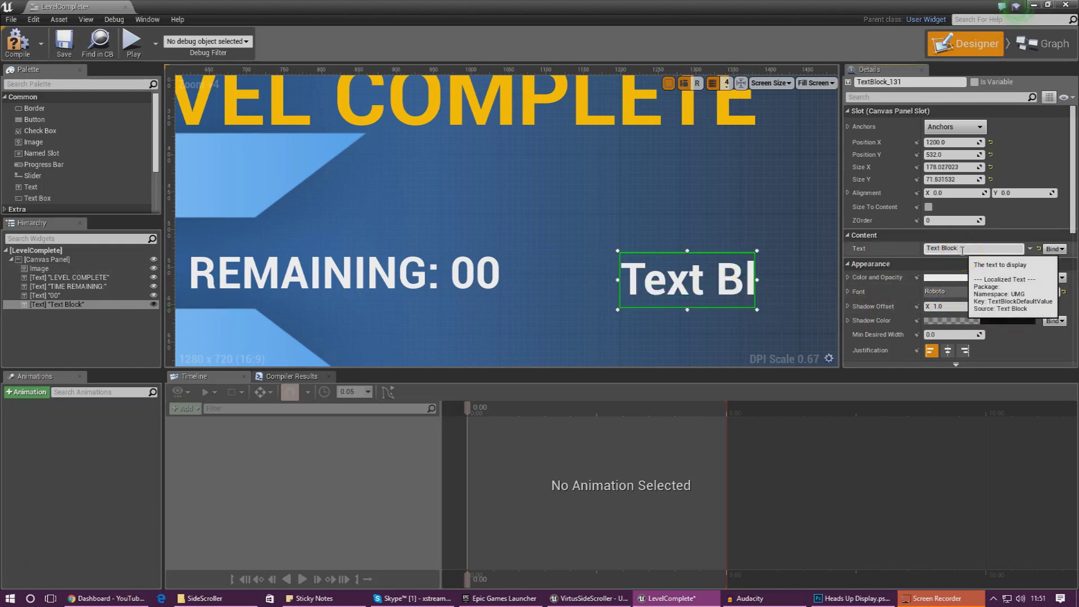
drag(962, 251, 780, 249)
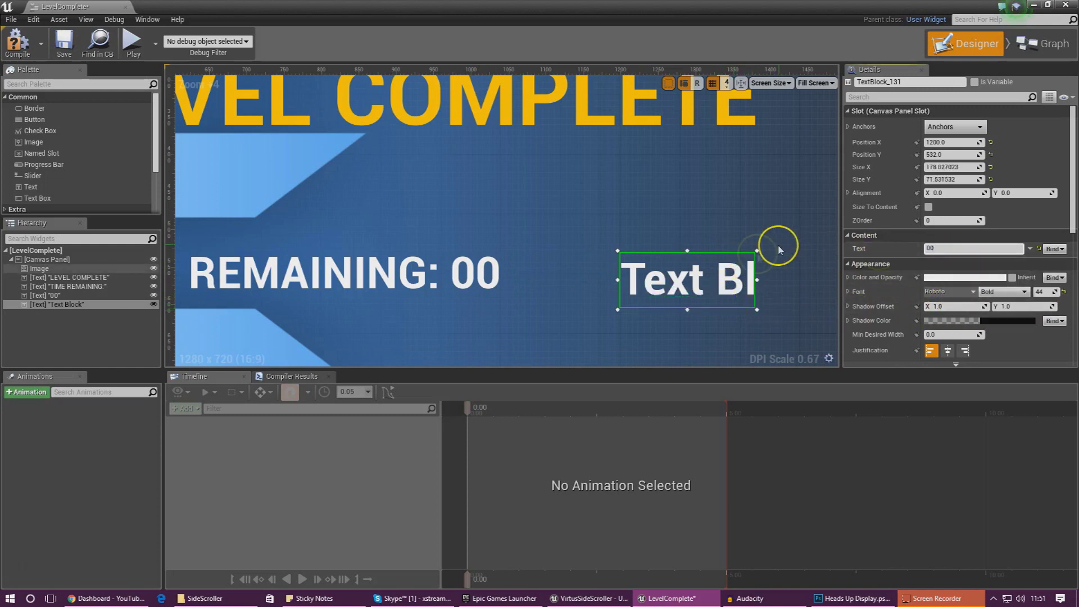
drag(653, 281, 555, 289)
drag(644, 275, 564, 278)
Create a text binding for the second 00 block and add a Cast To SideScrollerGameMode after its Get Text 1 entry node
click(1053, 249)
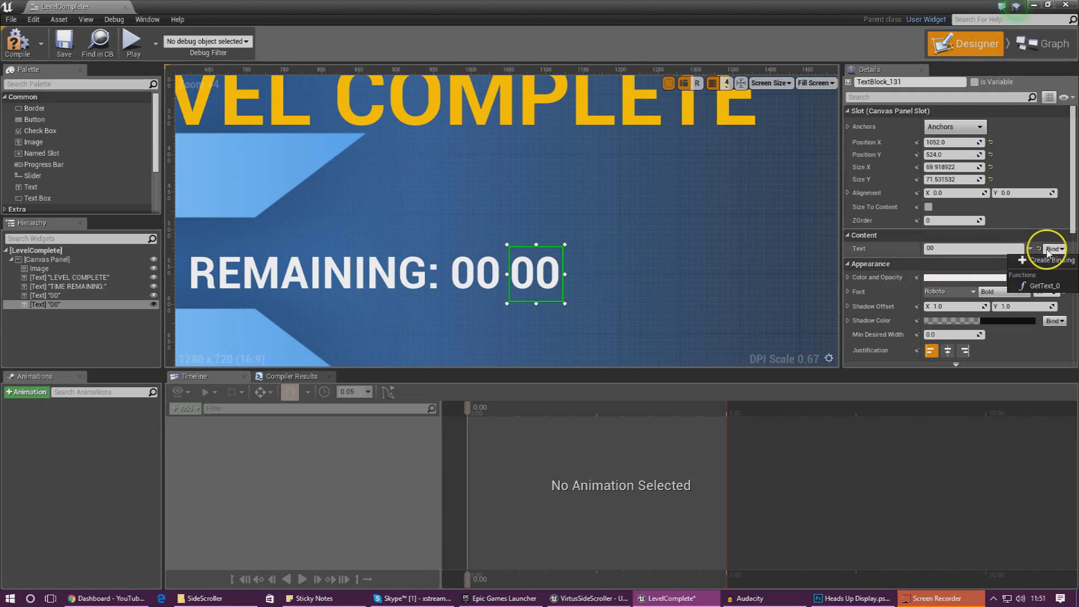
click(1051, 259)
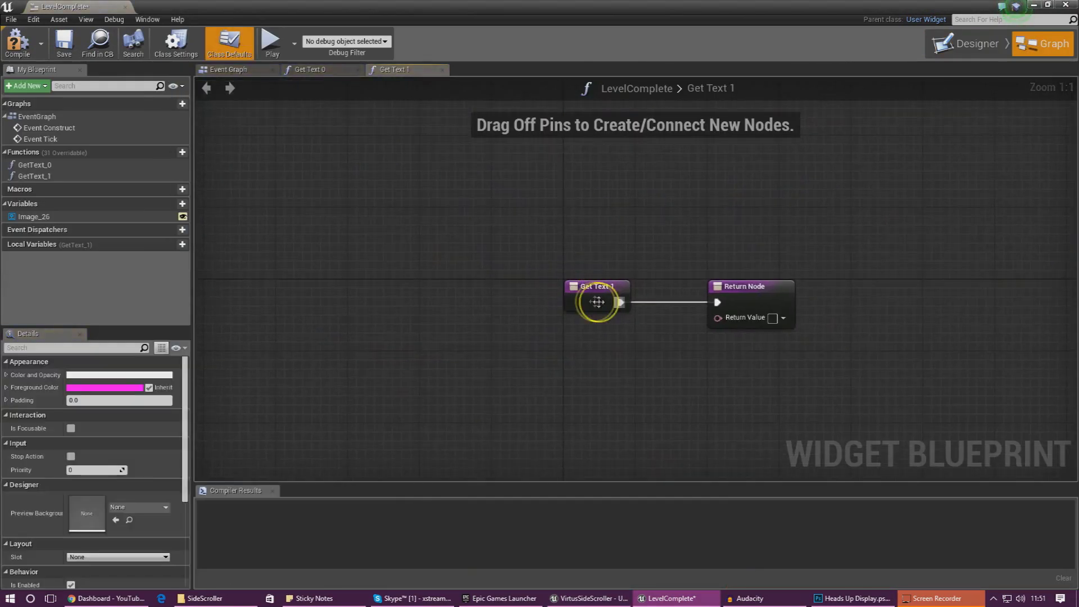
drag(478, 298, 361, 262)
text(CAST TO GAME)
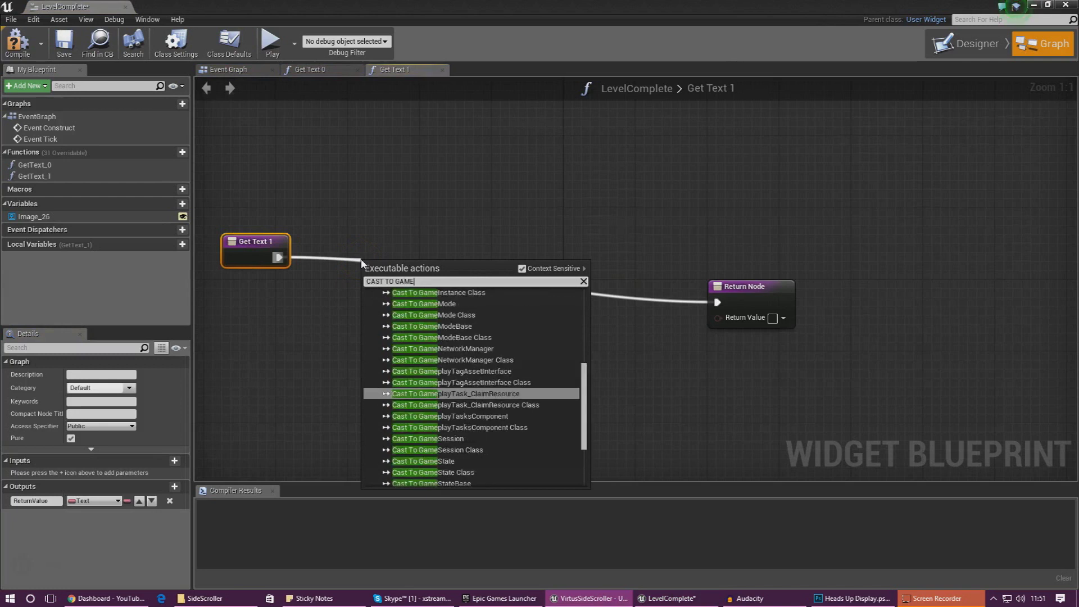
text(MODE)
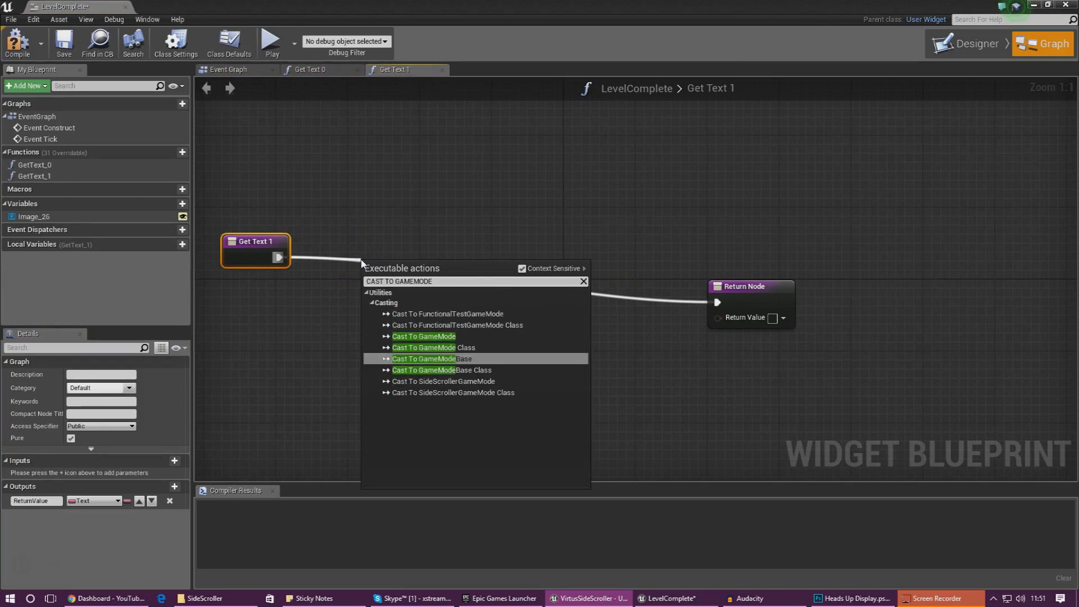
key(Down)
key(Down)
key(Return)
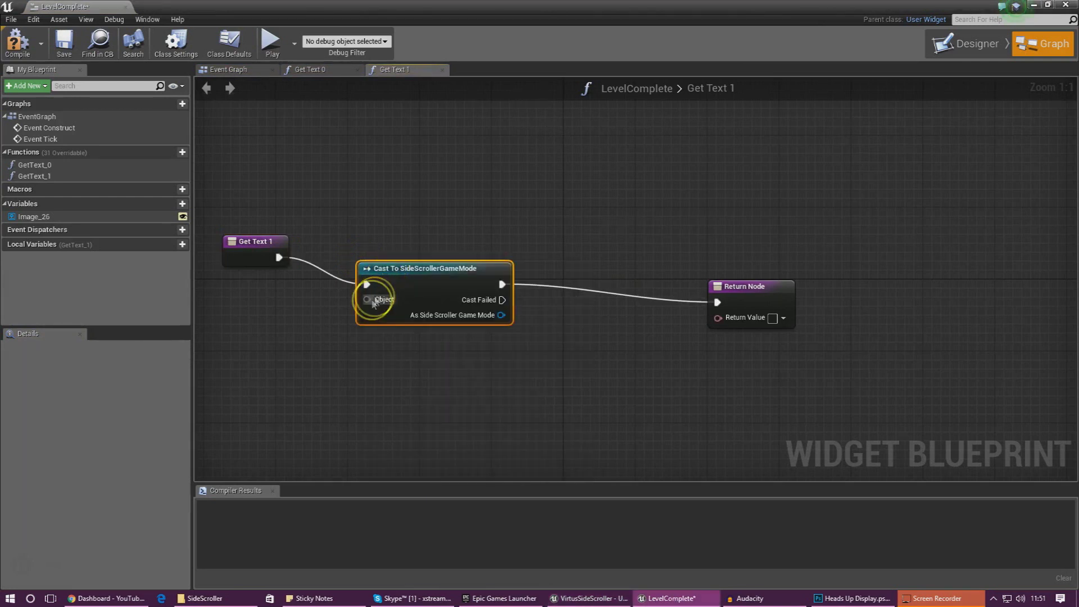
Feed the cast's Object input from a Get Game Mode node
drag(367, 298, 247, 391)
text(GET GAME MODE)
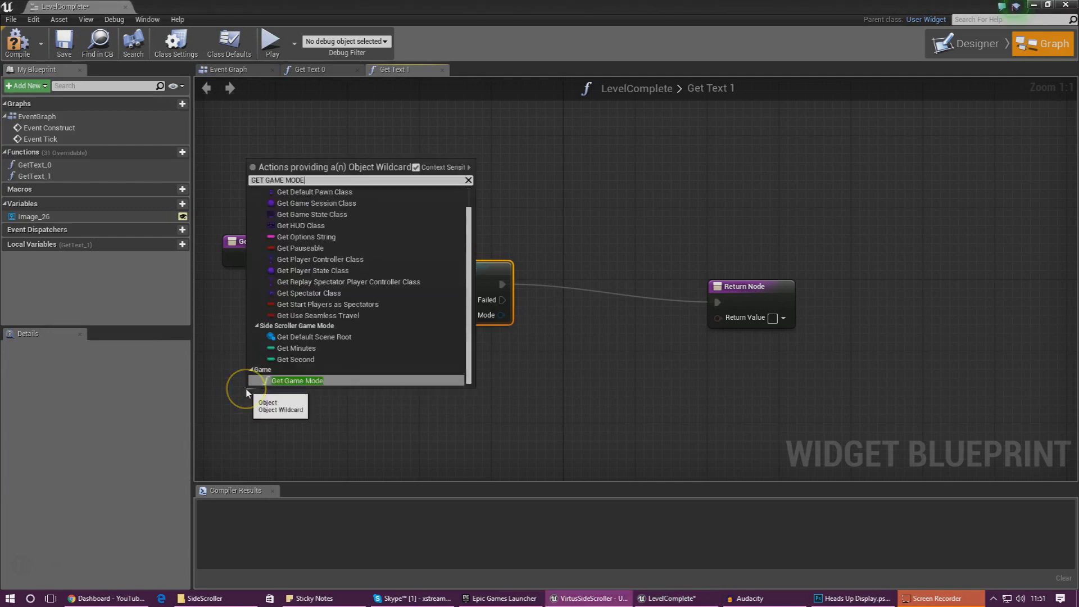
key(Return)
Get the Second variable from the cast game mode, connect it to the Return Value through a text conversion, and compile the widget
drag(500, 314, 562, 339)
text(GET SECONDS)
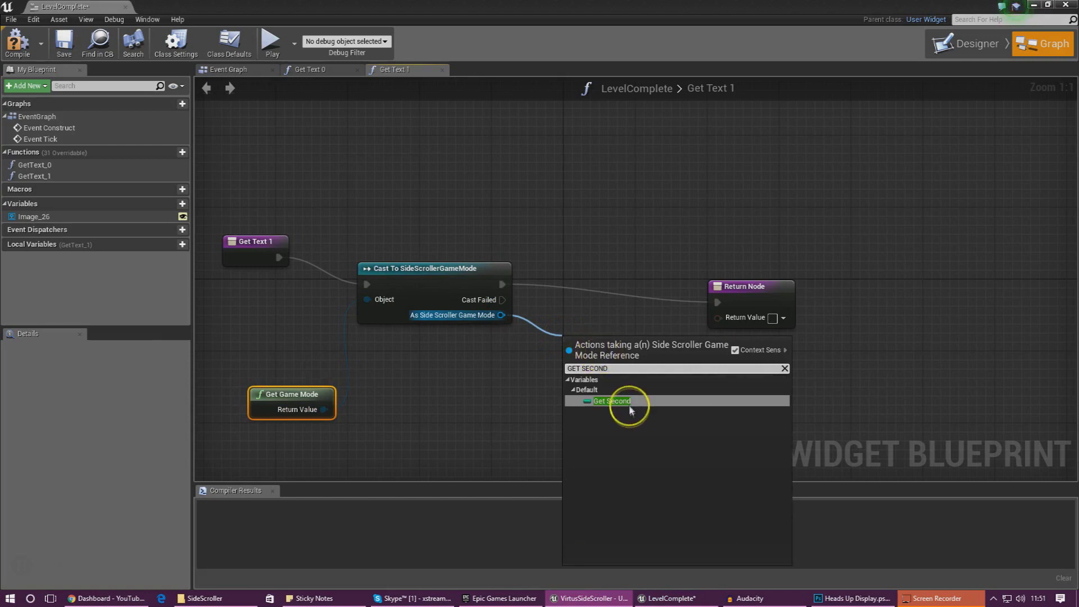
click(619, 402)
drag(717, 318, 646, 346)
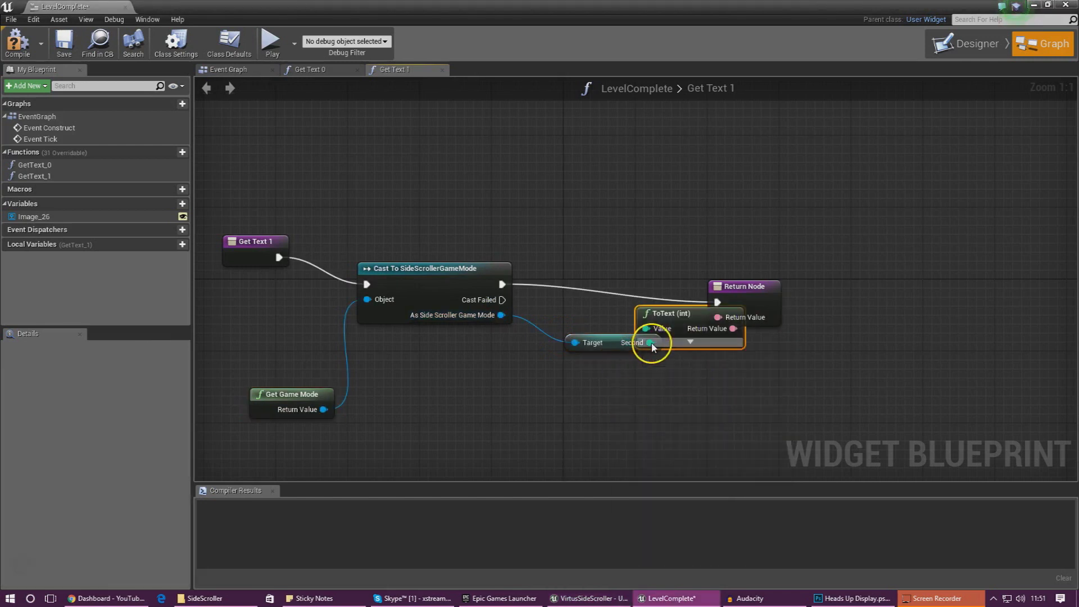
click(38, 49)
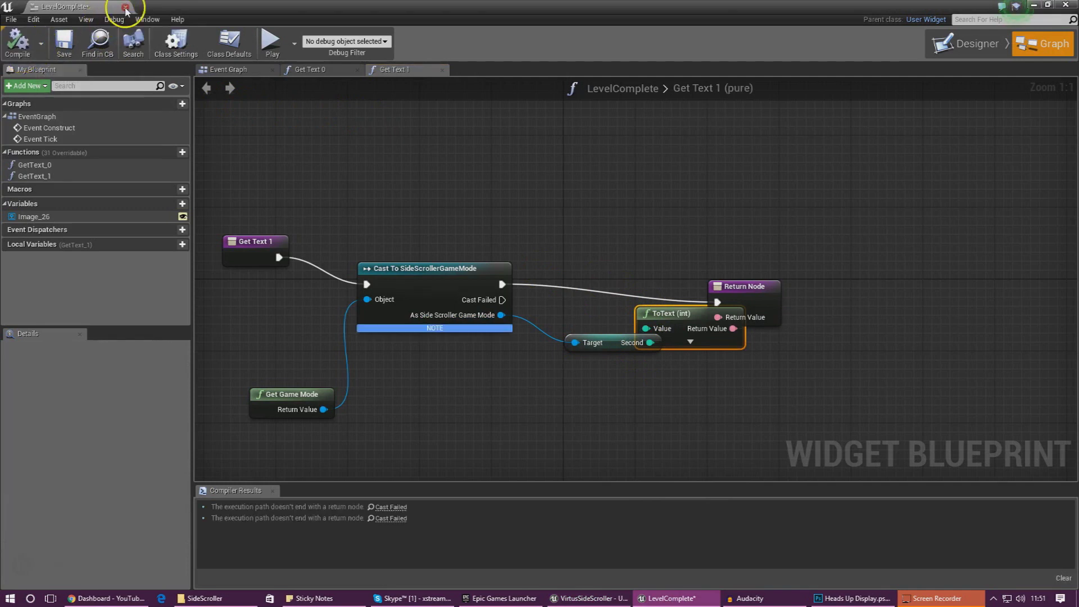
Close the widget and play the level up to the door frame to check the seconds on the level-complete screen
click(125, 6)
click(555, 42)
key(d)
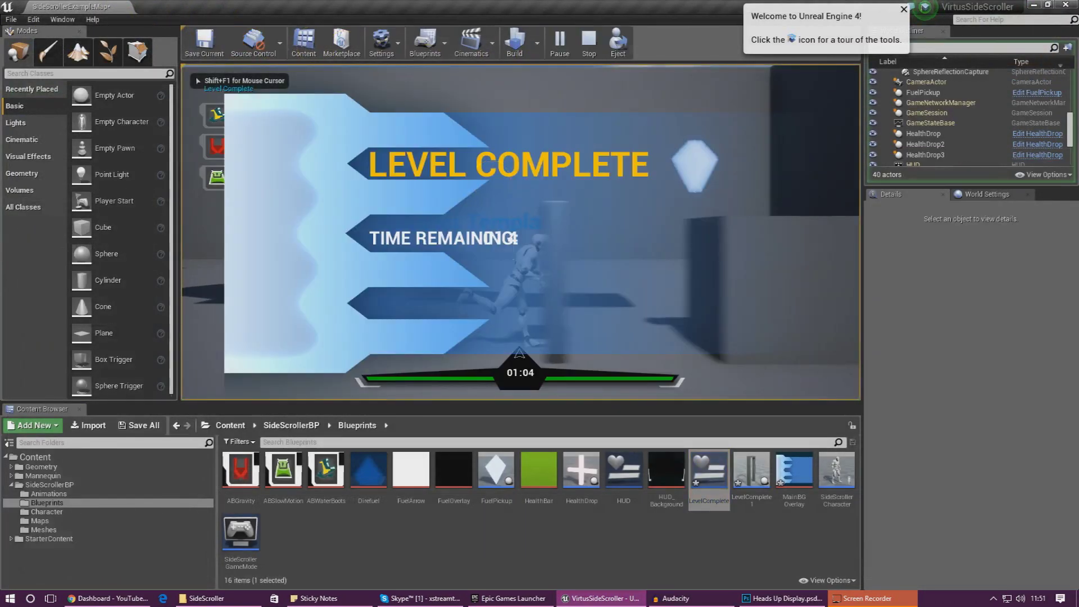
key(Escape)
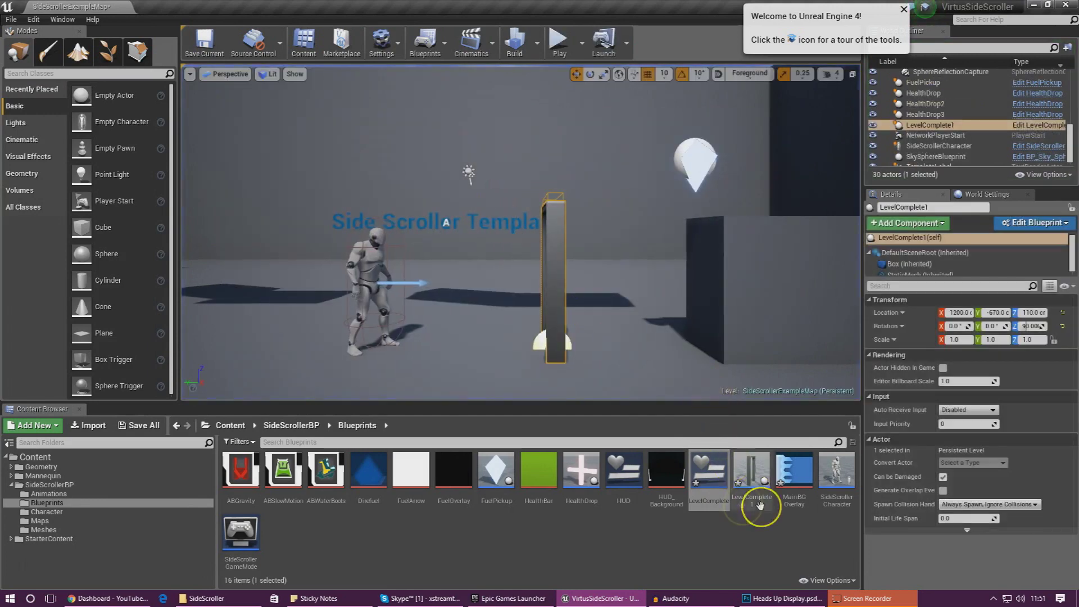
Reopen the LevelComplete widget and anchor both 00 text blocks to the centre of the canvas
double_click(709, 475)
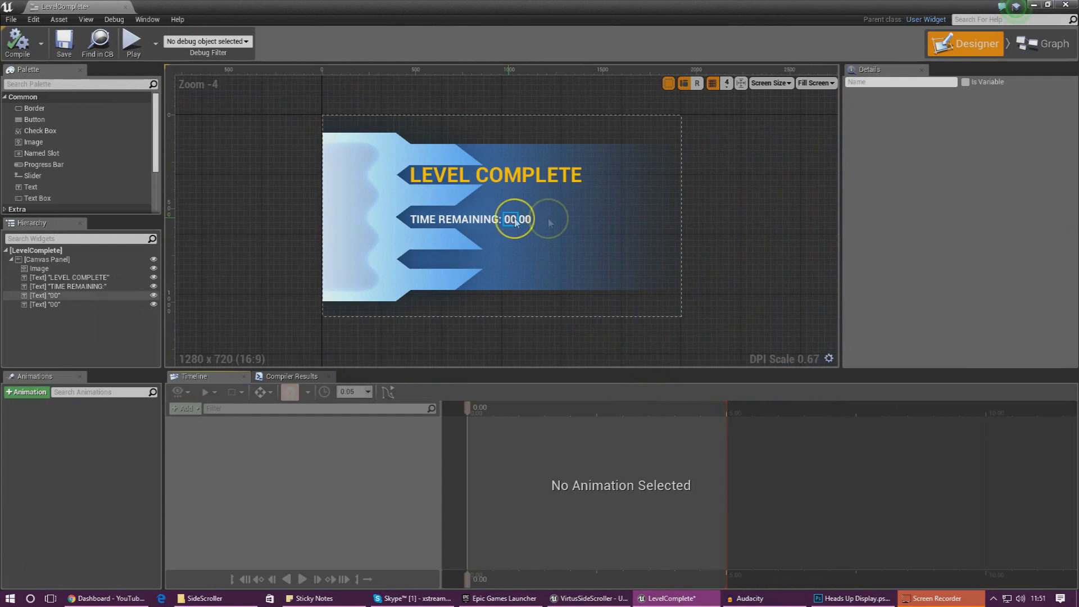
click(516, 221)
click(962, 127)
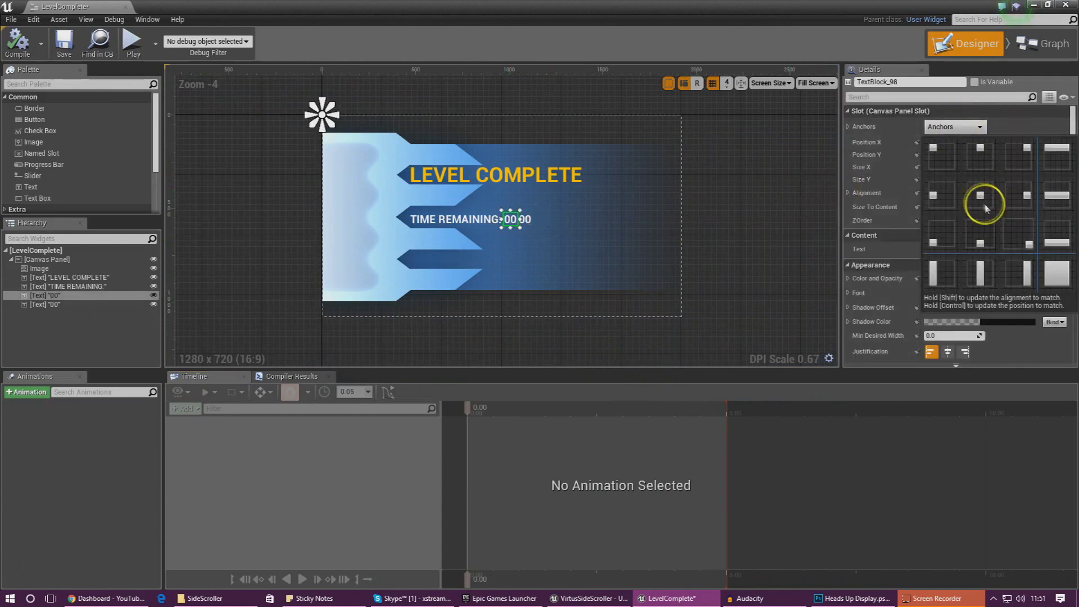
click(982, 204)
click(523, 220)
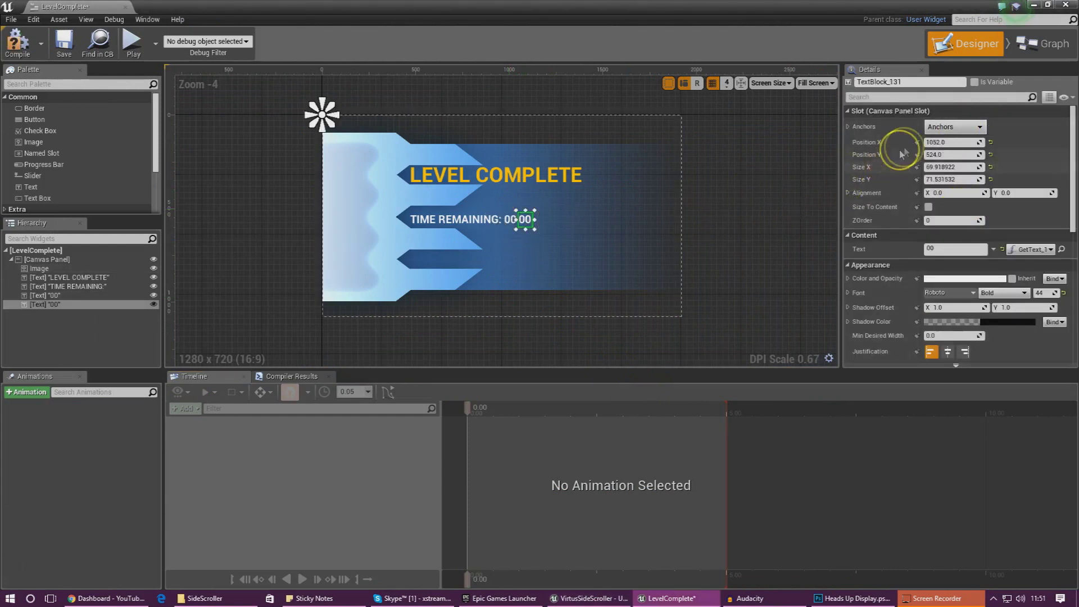
click(950, 127)
click(990, 209)
click(460, 221)
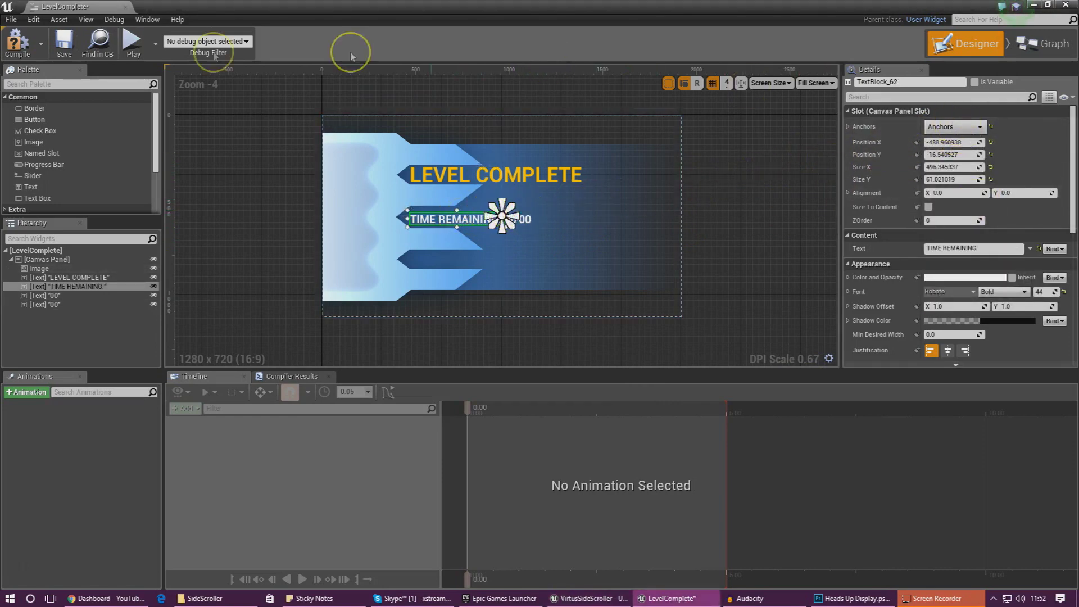
Close the widget and play the level through the door frame to check the placement of the remaining time
click(127, 6)
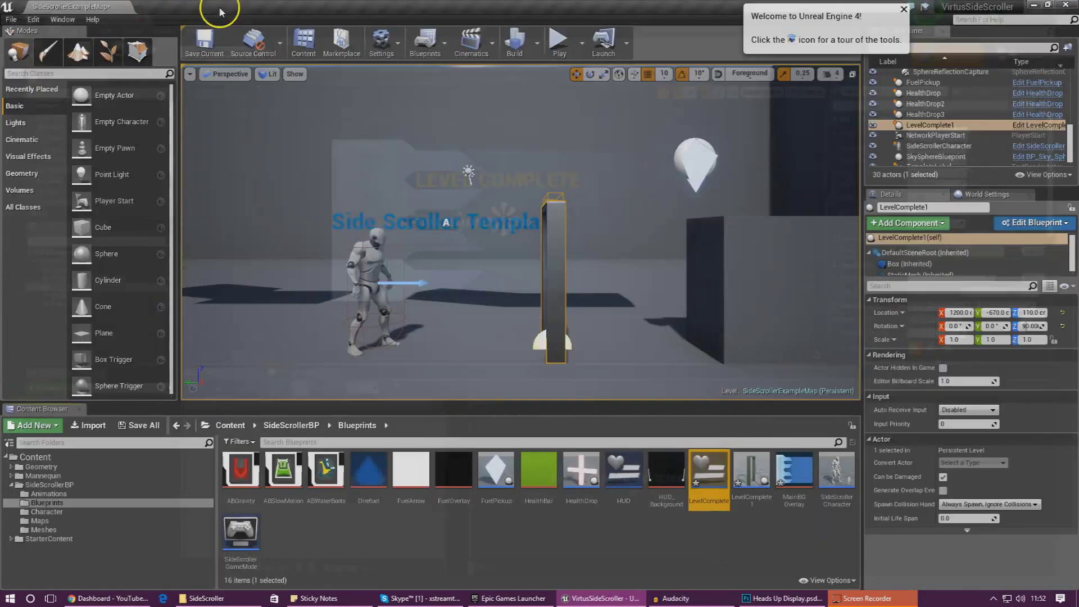
click(554, 44)
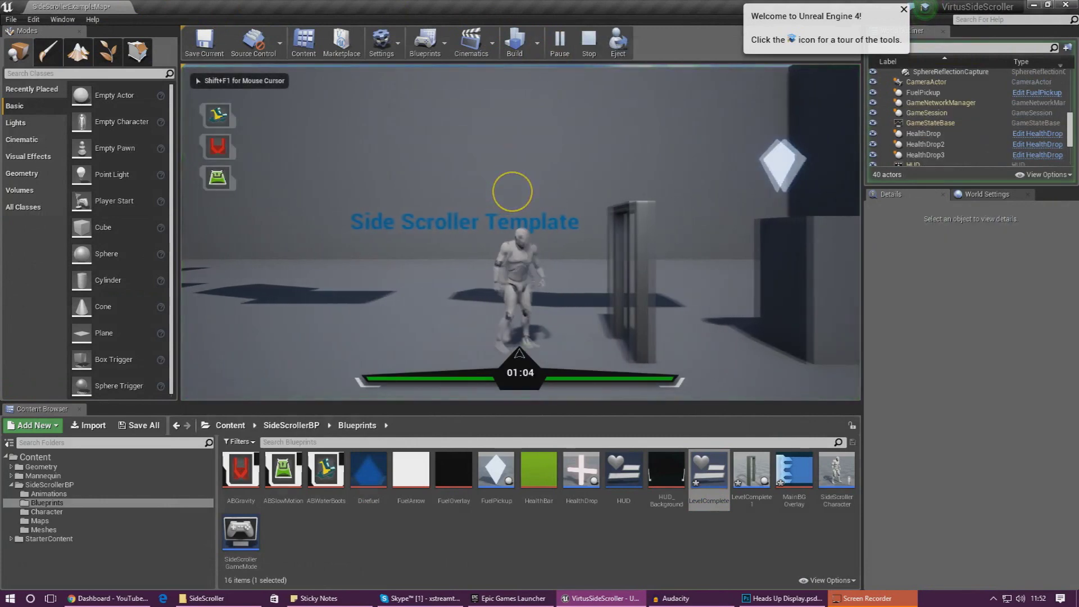
key(d)
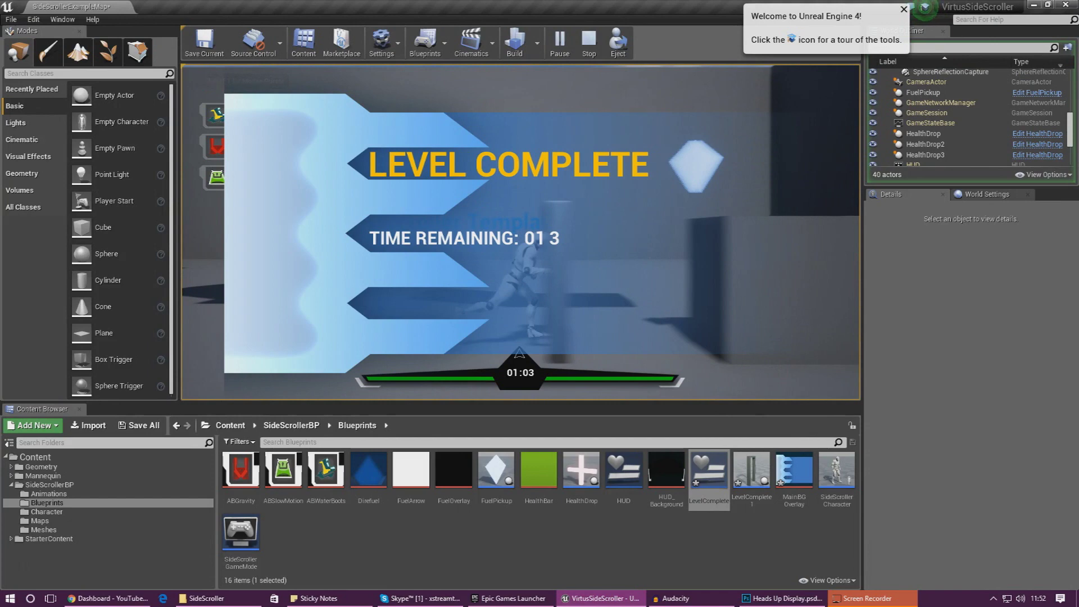
key(Escape)
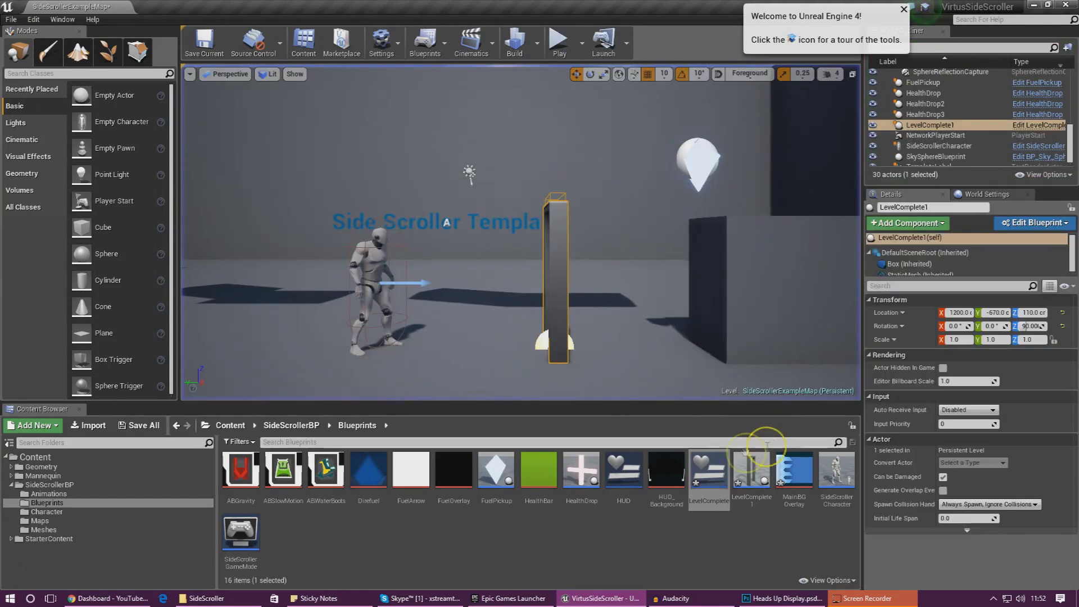
In LevelComplete's Get Text 1 graph, set the ToText node's Minimum Integral Digits to 2, then compile and save
double_click(706, 464)
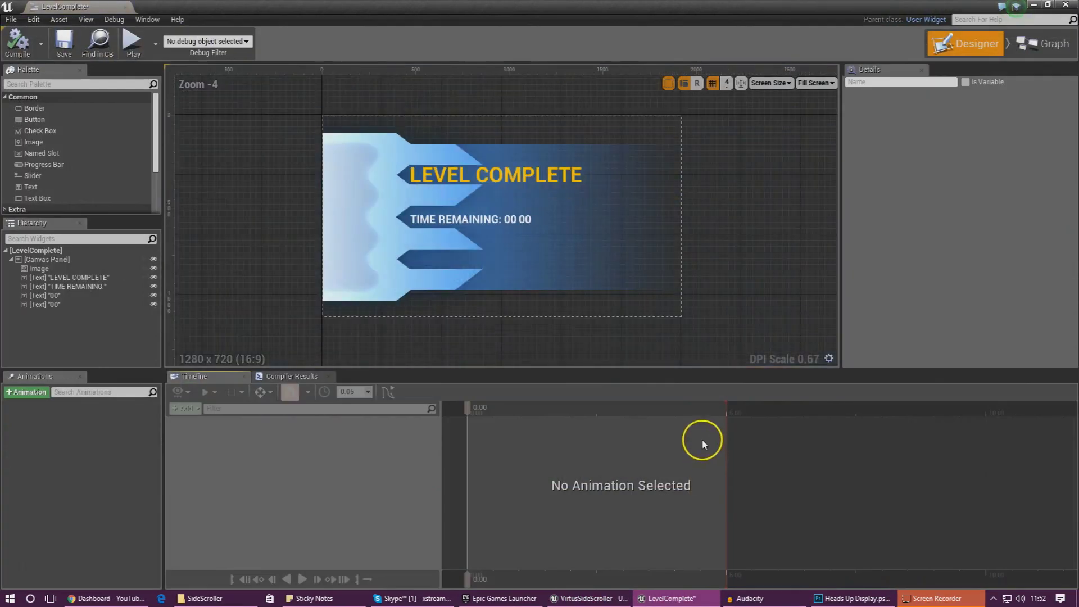
click(1040, 43)
click(690, 340)
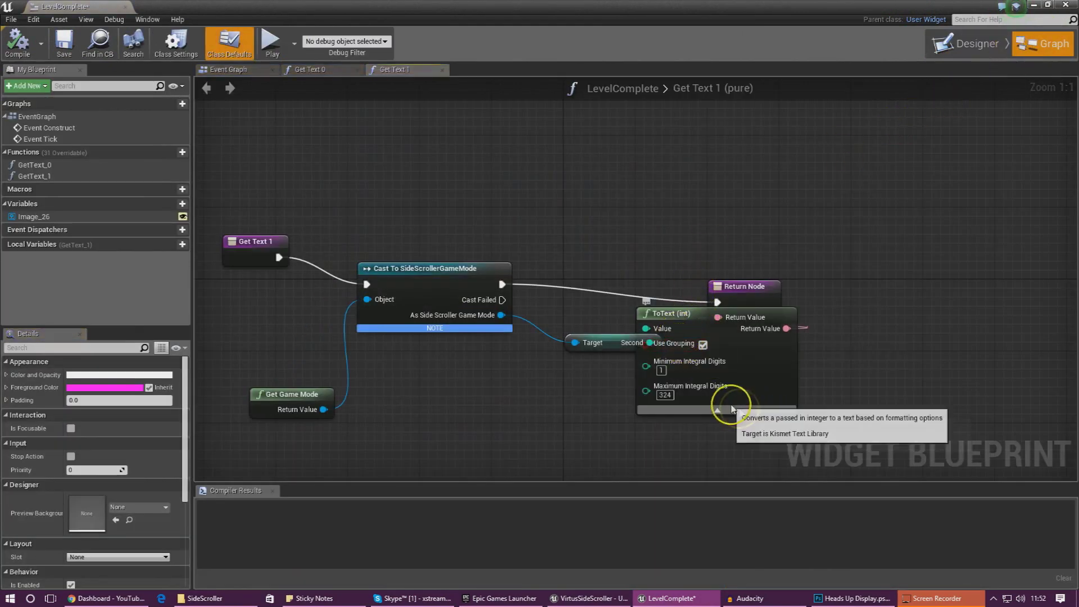
text(2)
click(248, 183)
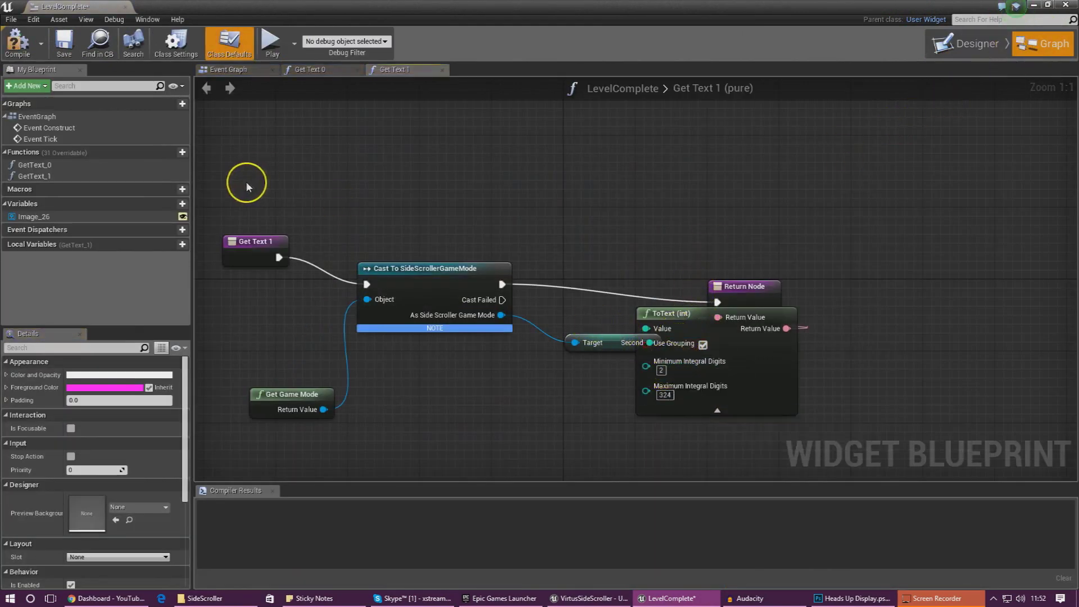
click(16, 45)
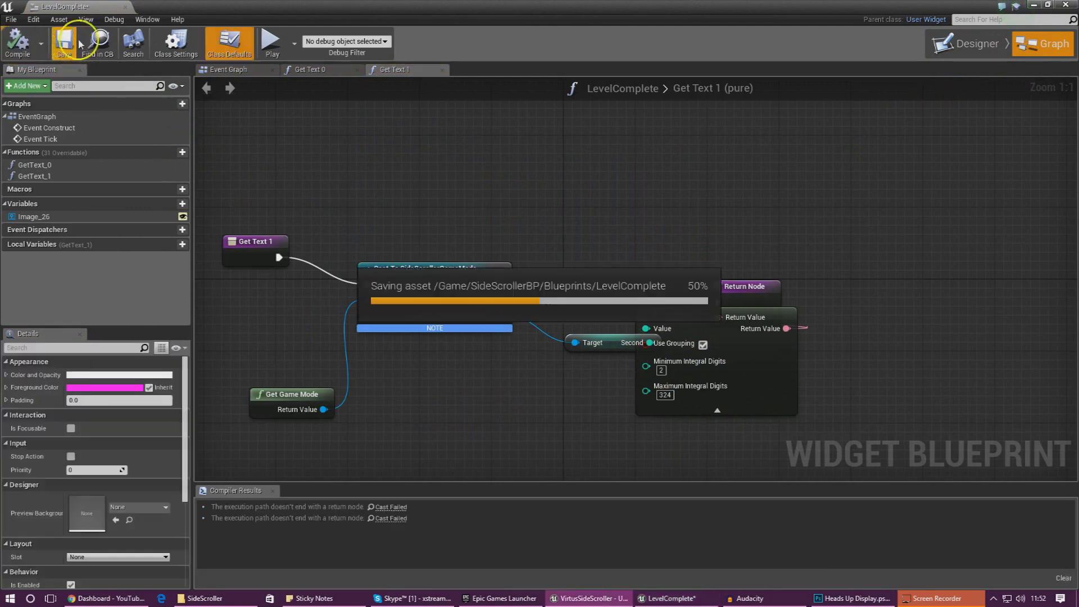
Close the widget and play the level to the door frame to check the two-digit seconds display
click(130, 6)
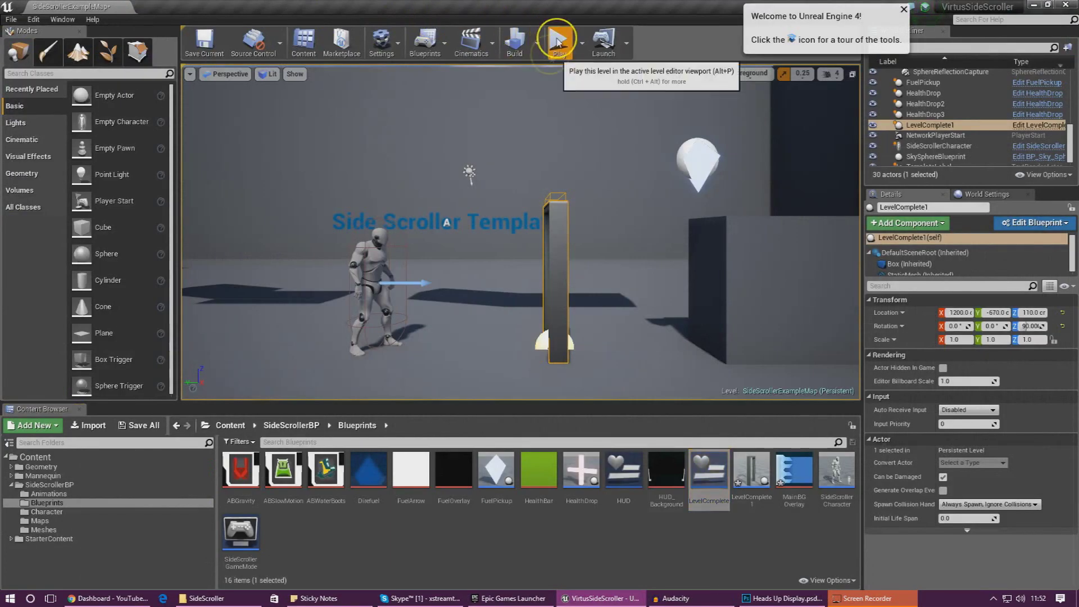
click(558, 40)
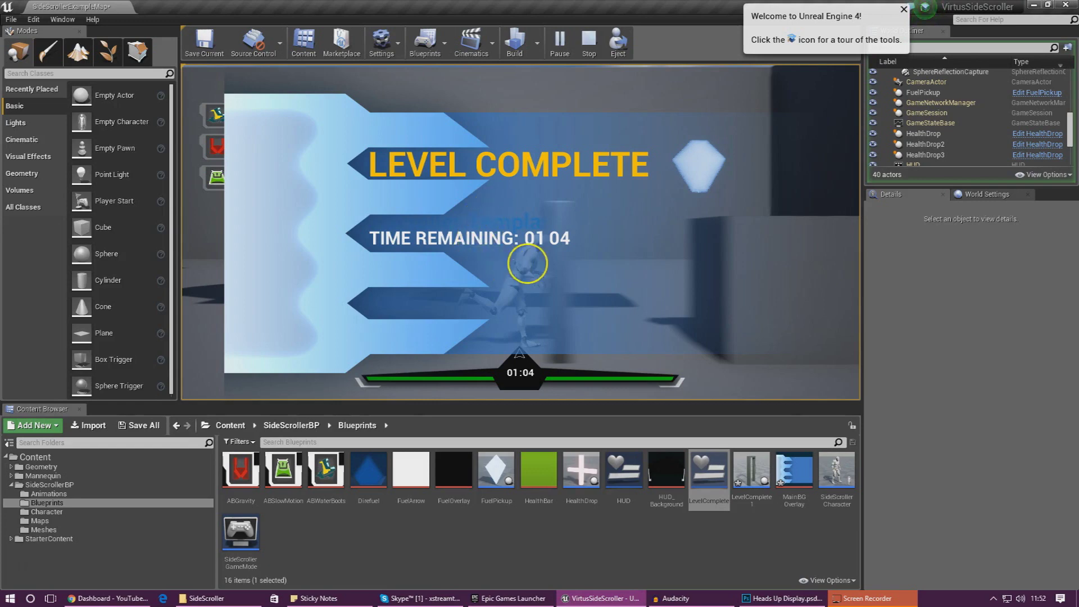
key(Escape)
right_drag(378, 305, 407, 291)
key(s)
key(w)
key(s)
key(w)
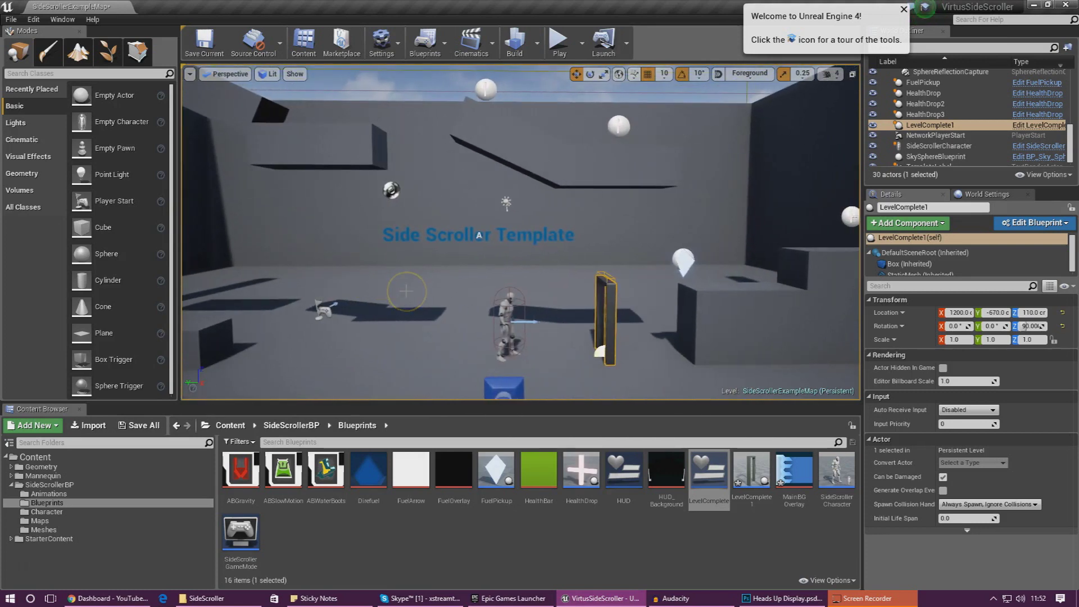